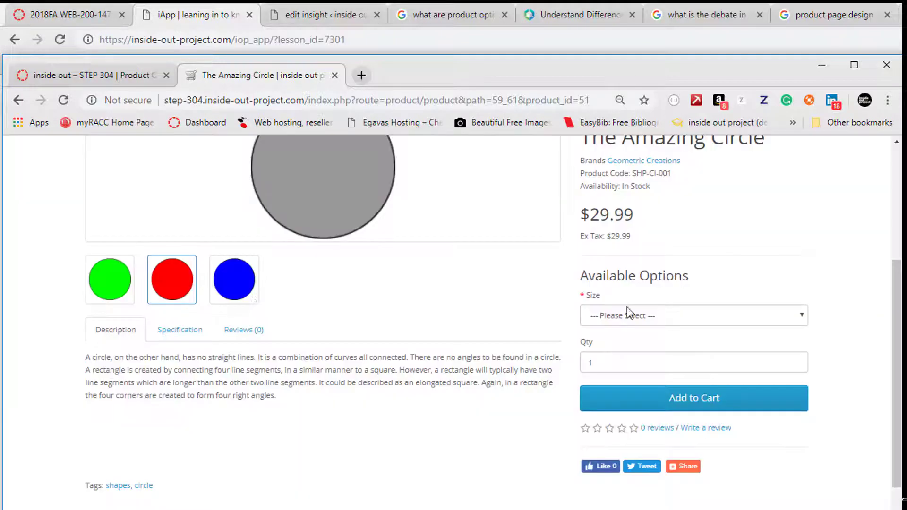
# Examine the product page of The Amazing Circle, including its blue circle image and available options
pyautogui.click(234, 278)
pyautogui.click(704, 267)
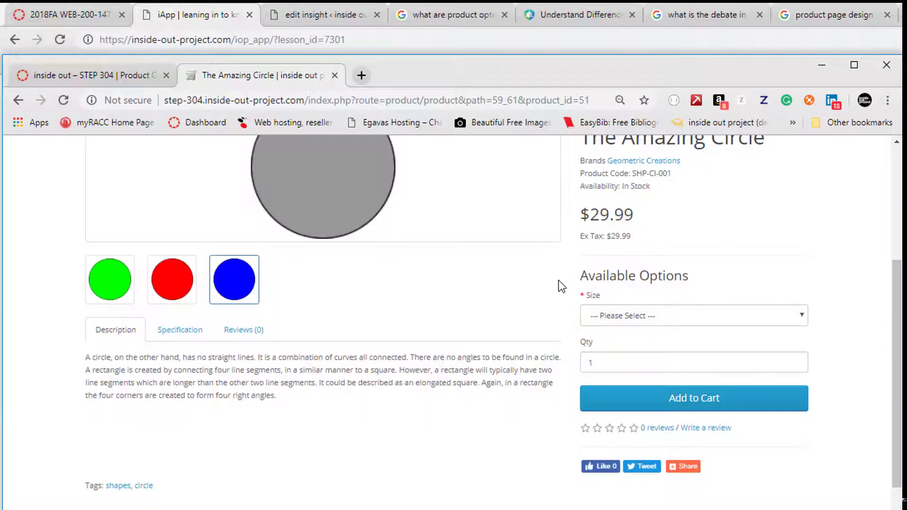
pyautogui.scroll(5, 548, 283)
pyautogui.scroll(-5, 546, 283)
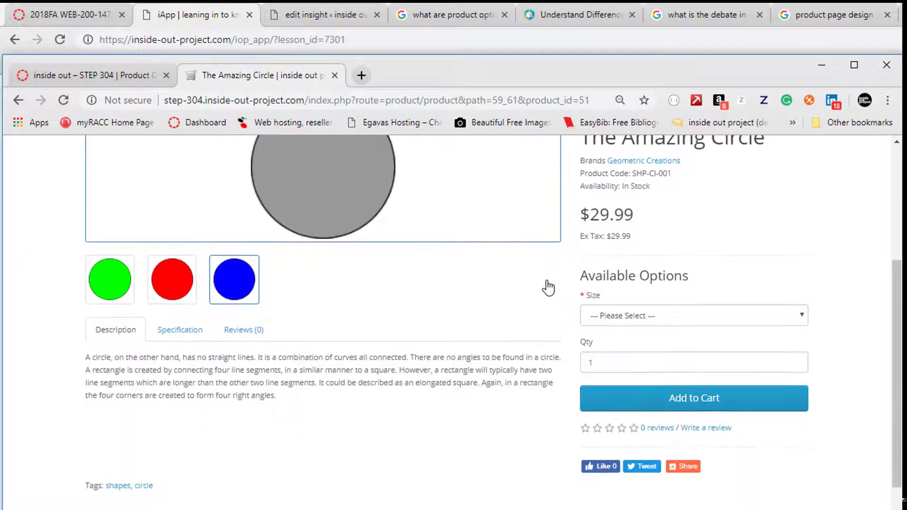
pyautogui.scroll(5, 442, 288)
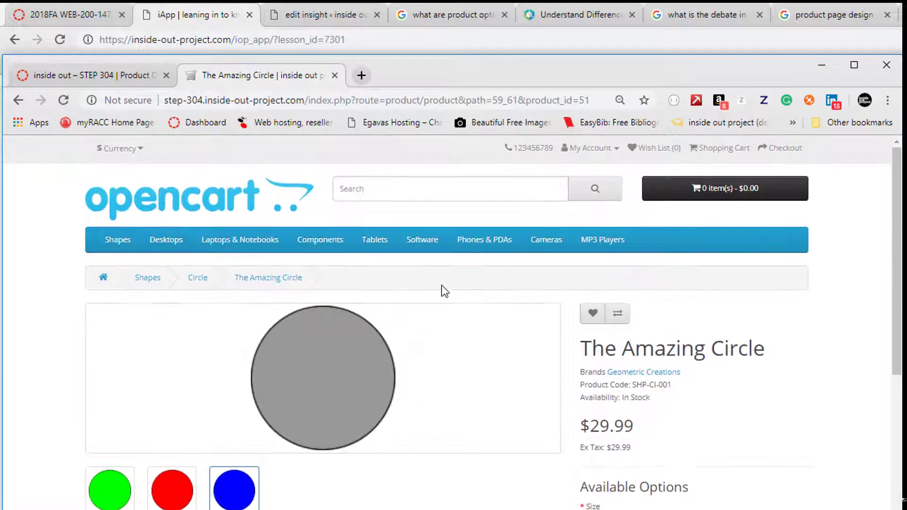
pyautogui.scroll(-5, 546, 386)
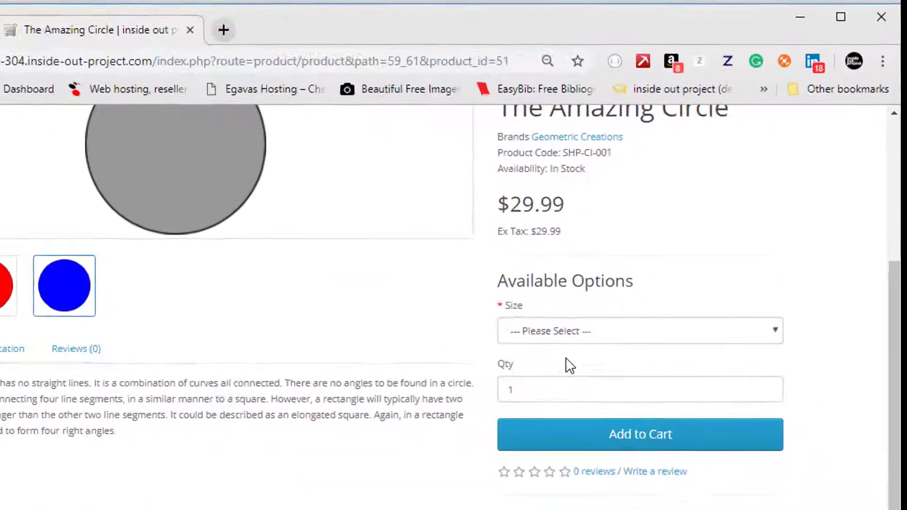
# Check the available Size choices for The Amazing Circle and choose Small
pyautogui.click(569, 332)
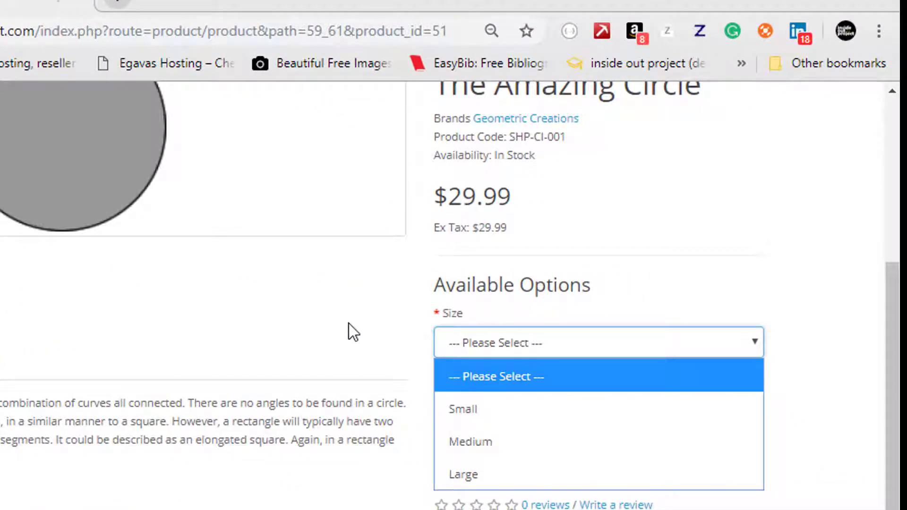
pyautogui.click(348, 324)
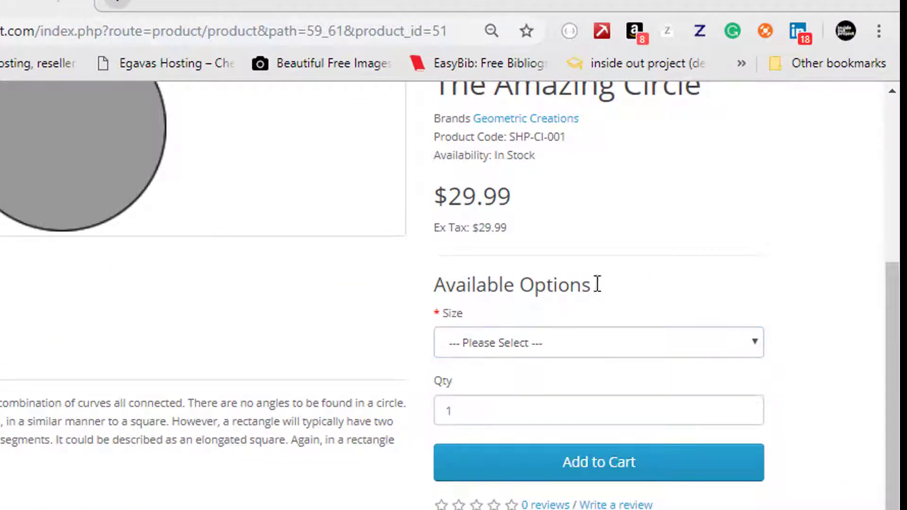
pyautogui.click(571, 337)
pyautogui.click(285, 301)
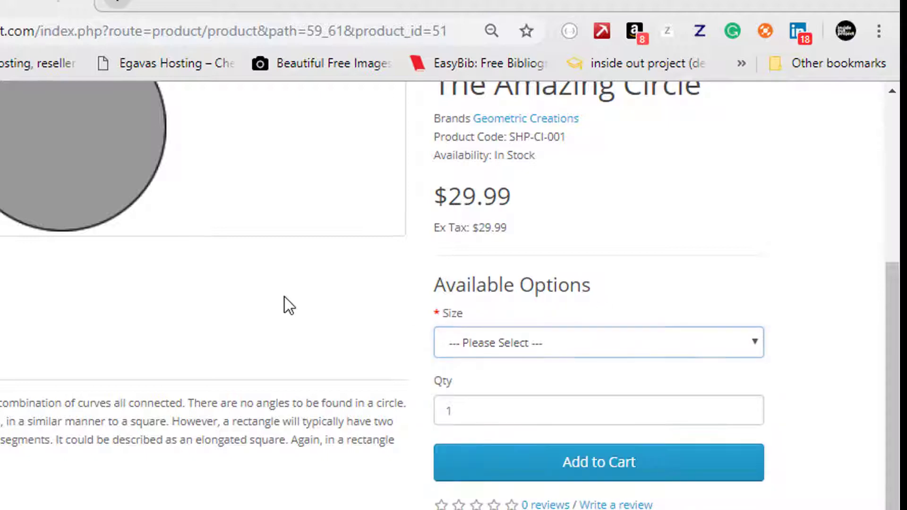
pyautogui.click(445, 347)
pyautogui.click(456, 405)
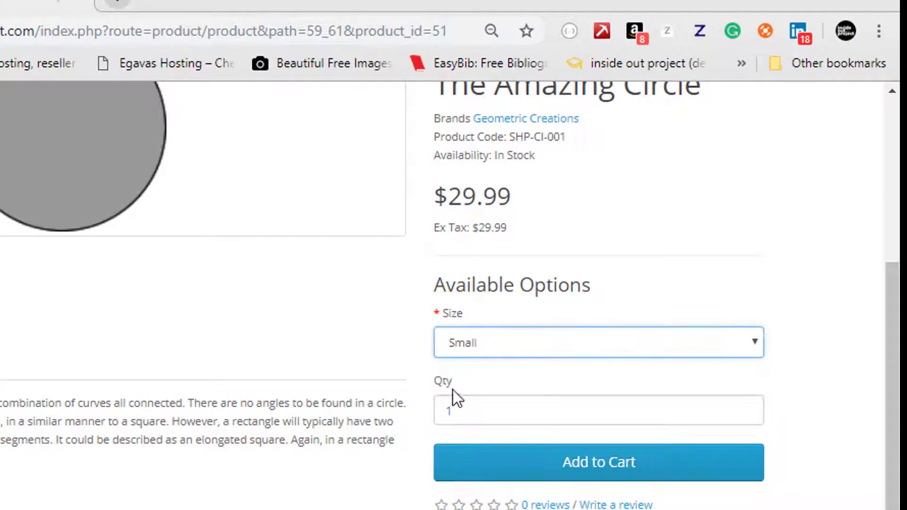
pyautogui.scroll(2, 472, 369)
pyautogui.scroll(2, 498, 359)
pyautogui.scroll(-3, 499, 365)
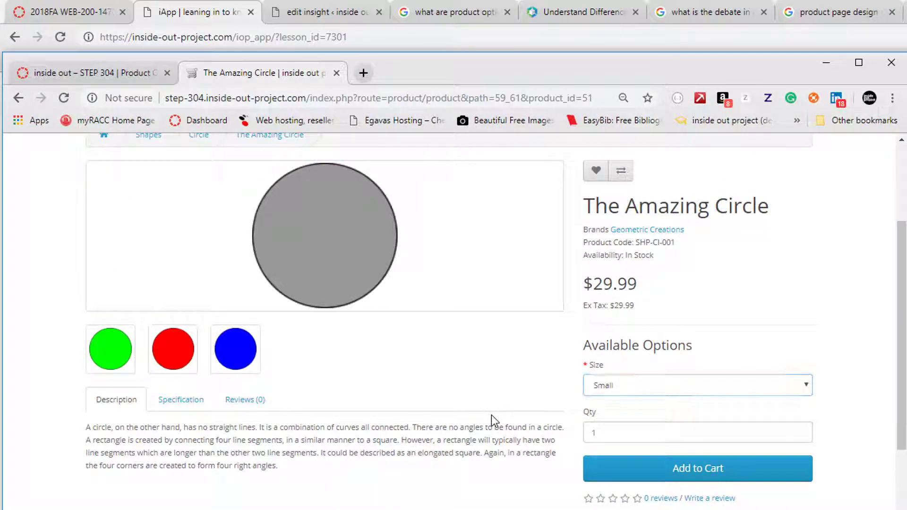
# Copy the store's base address from the product page URL and open it in a new browser tab
pyautogui.click(310, 98)
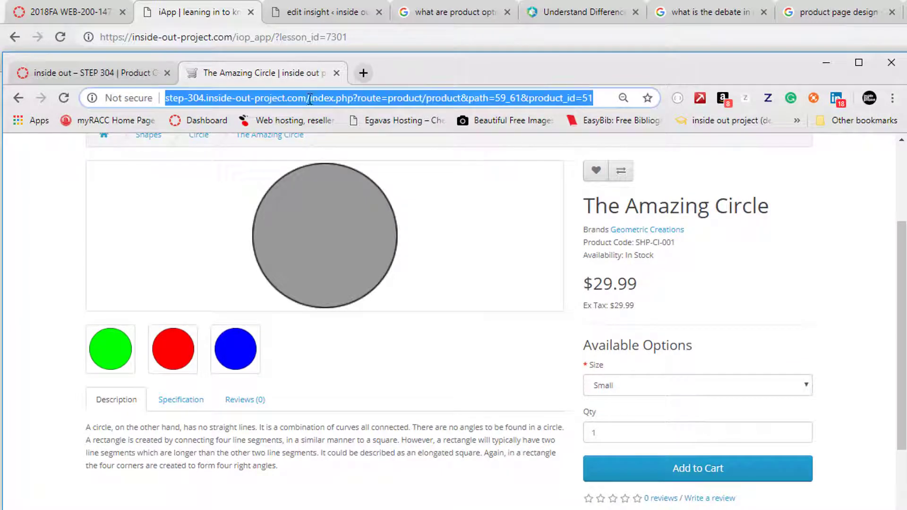
pyautogui.click(308, 99)
pyautogui.moveTo(308, 98); pyautogui.dragTo(127, 85)
pyautogui.hotkey('ctrl', 'c')
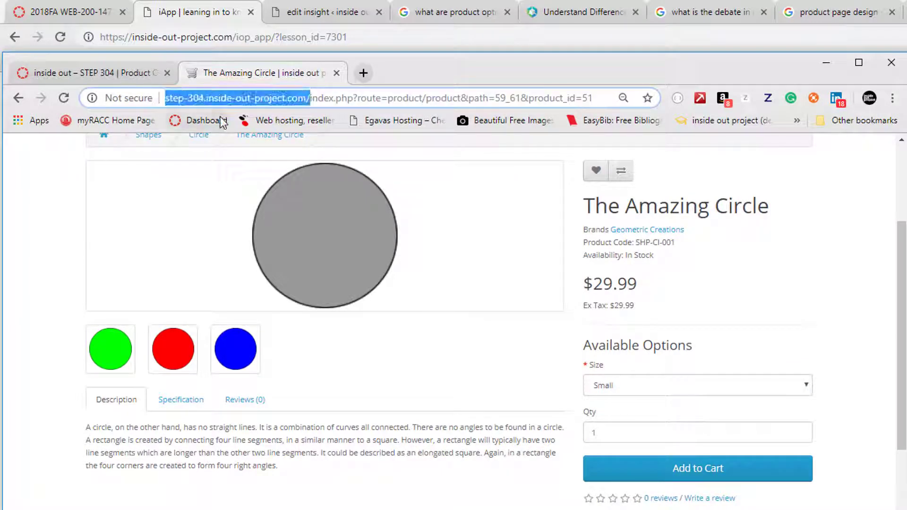
pyautogui.click(363, 73)
pyautogui.hotkey('ctrl', 'v')
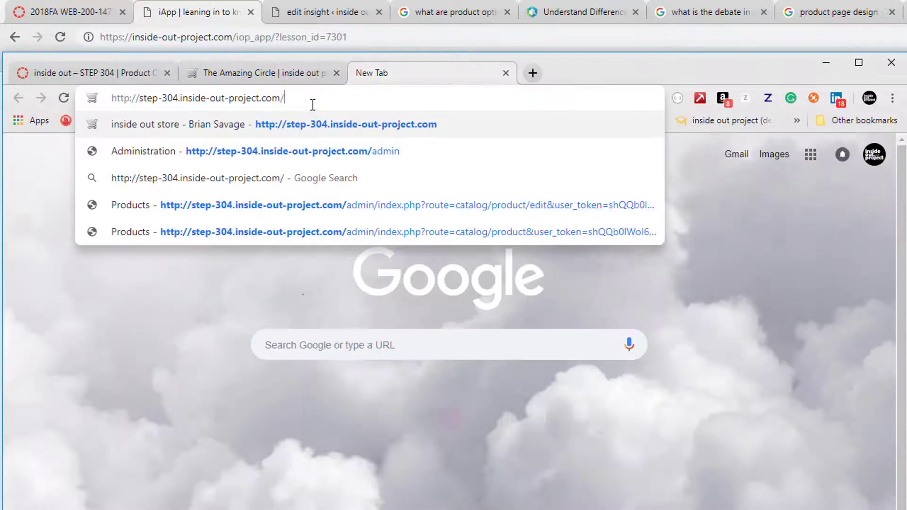
pyautogui.press('Return')
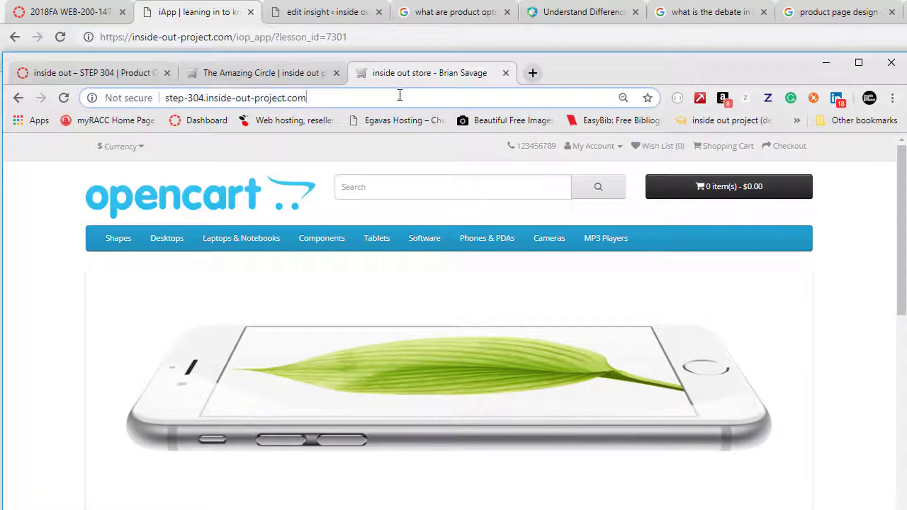
# Open the store's administration area by adding /admin/ to the base address
pyautogui.click(400, 95)
pyautogui.click(399, 95)
pyautogui.write('/admin/')
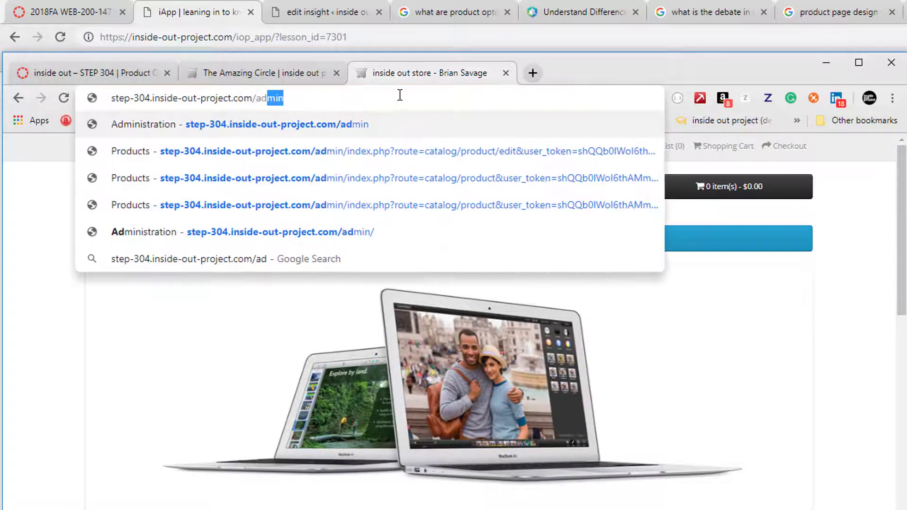
pyautogui.press('Return')
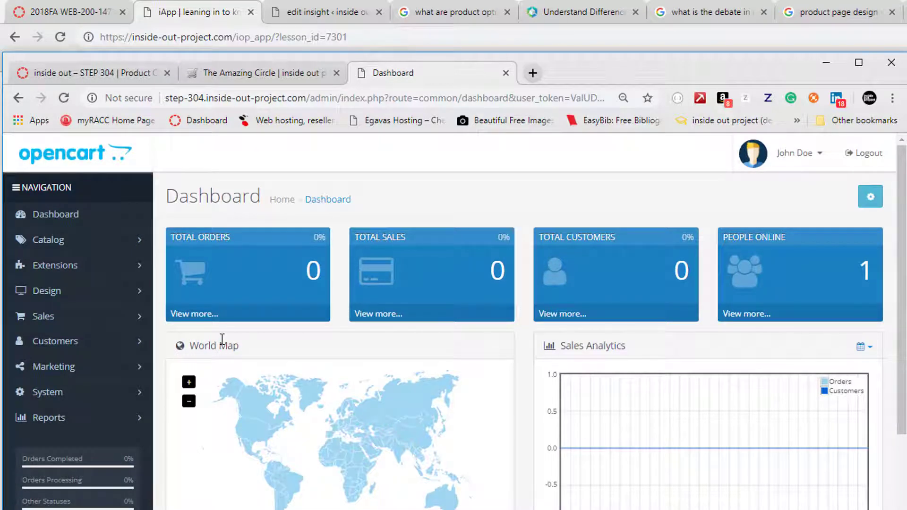
# Go to the catalog's product list and open The Amazing Circle for editing
pyautogui.click(132, 241)
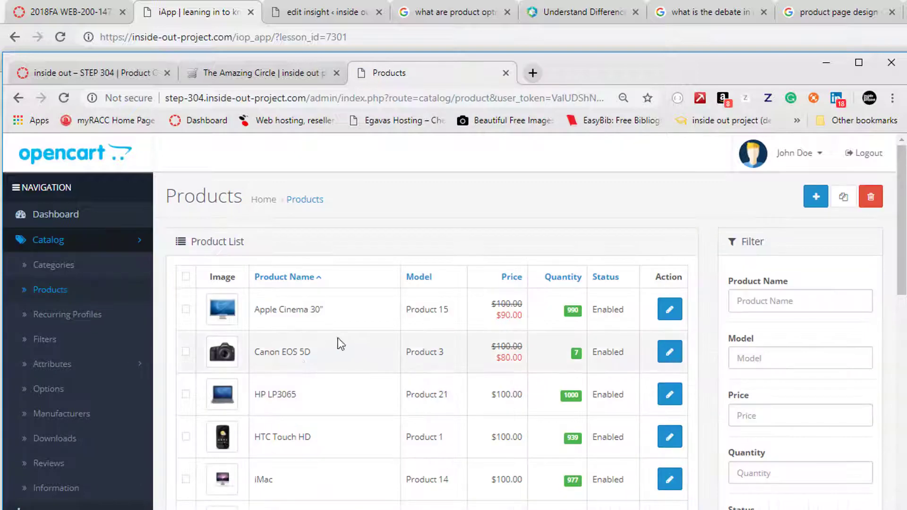
pyautogui.scroll(-3, 359, 326)
pyautogui.scroll(-10, 374, 310)
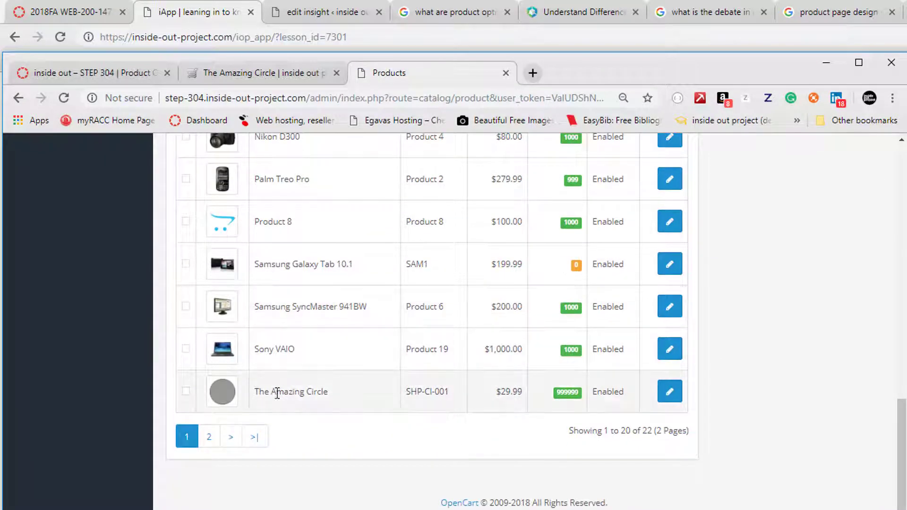
pyautogui.click(670, 392)
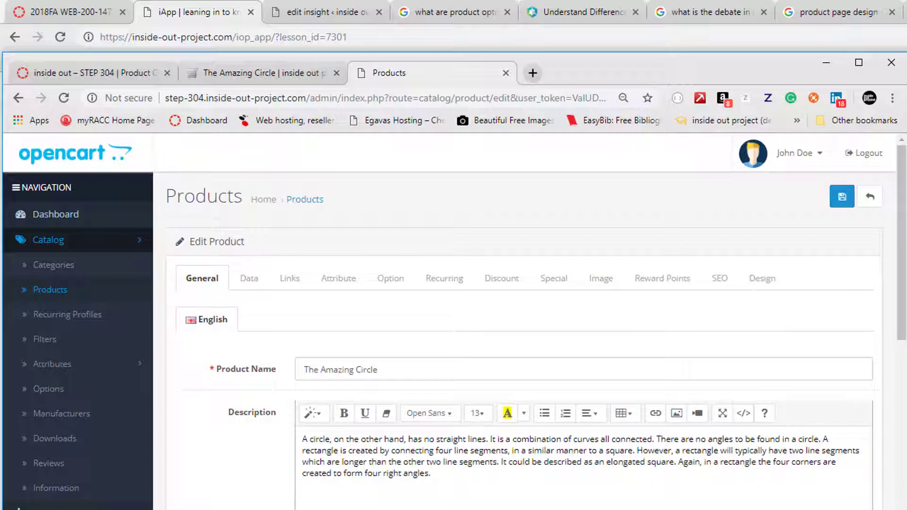
# Show the product's options and remove the existing Size option
pyautogui.scroll(-3, 499, 386)
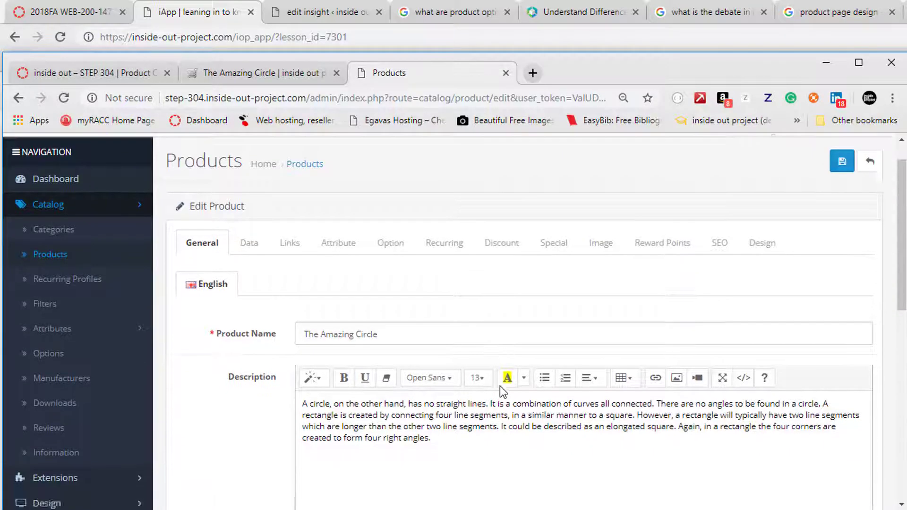
pyautogui.scroll(2, 498, 384)
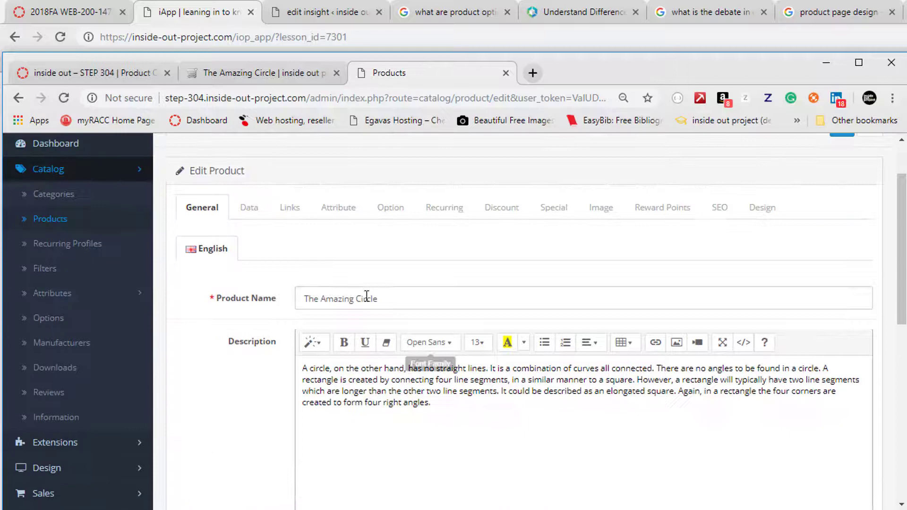
pyautogui.click(391, 206)
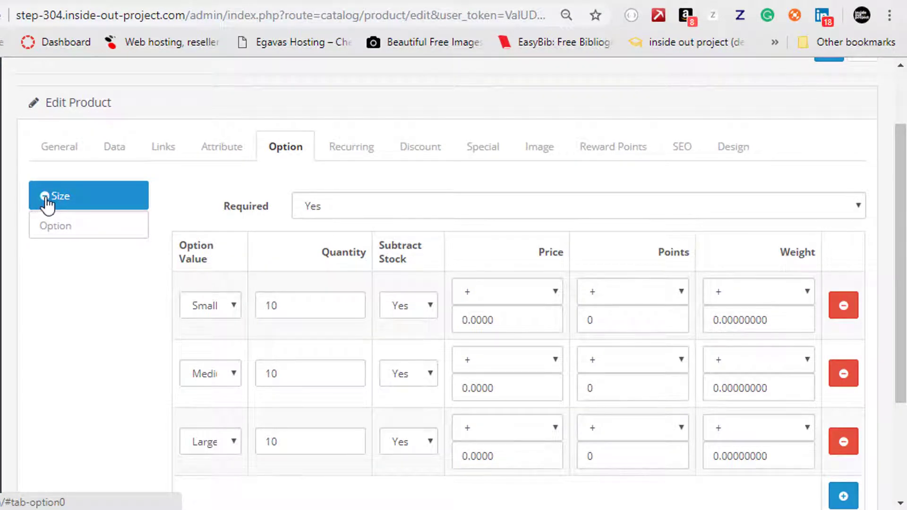
pyautogui.click(45, 195)
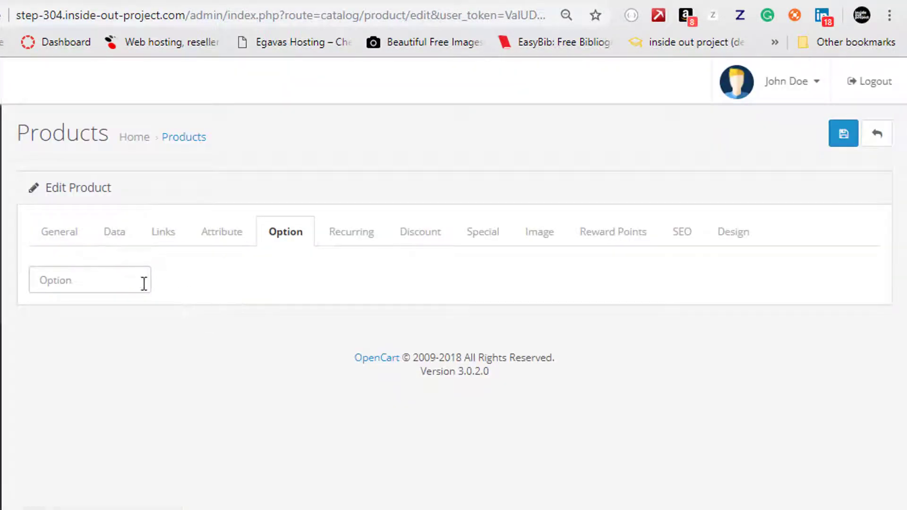
# Search the available options for size and add the Size option to the product
pyautogui.click(96, 283)
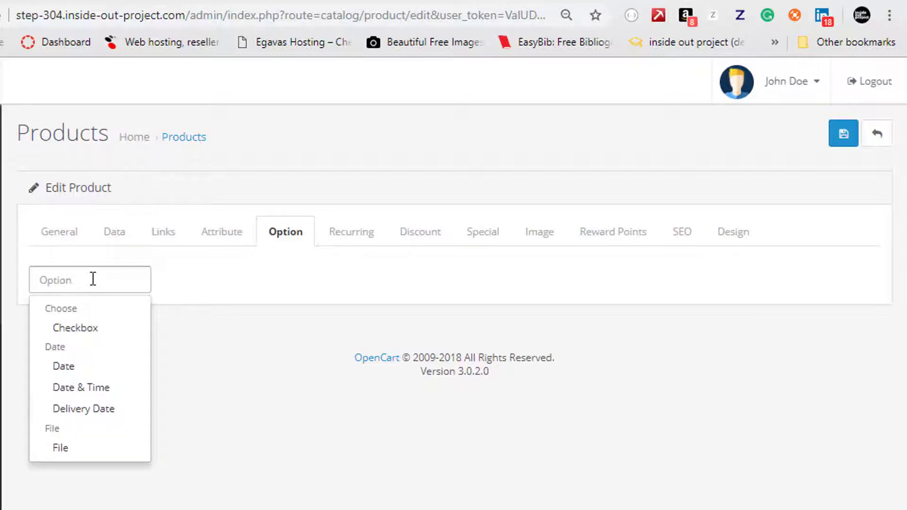
pyautogui.write('si')
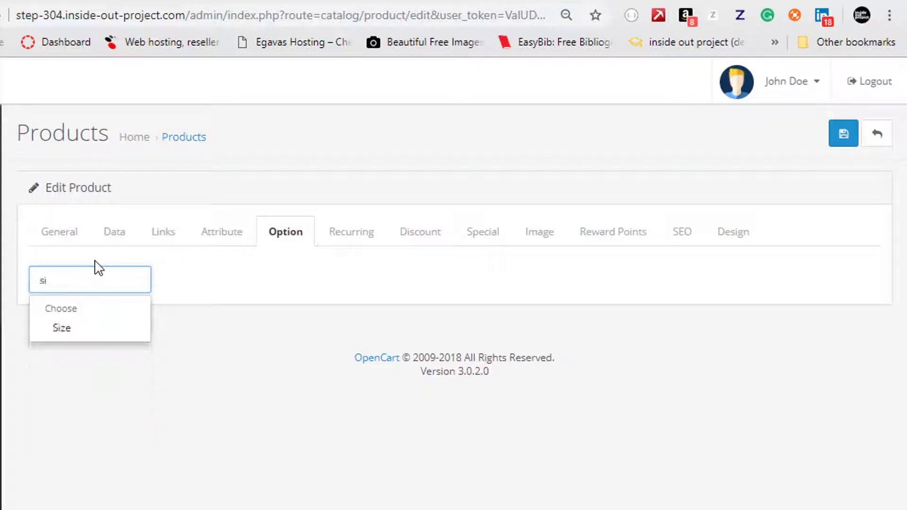
pyautogui.click(86, 327)
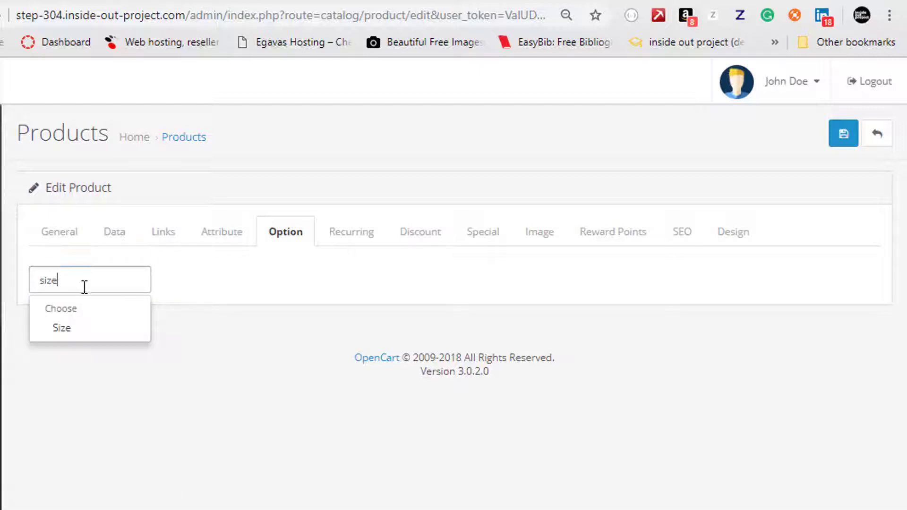
pyautogui.click(74, 329)
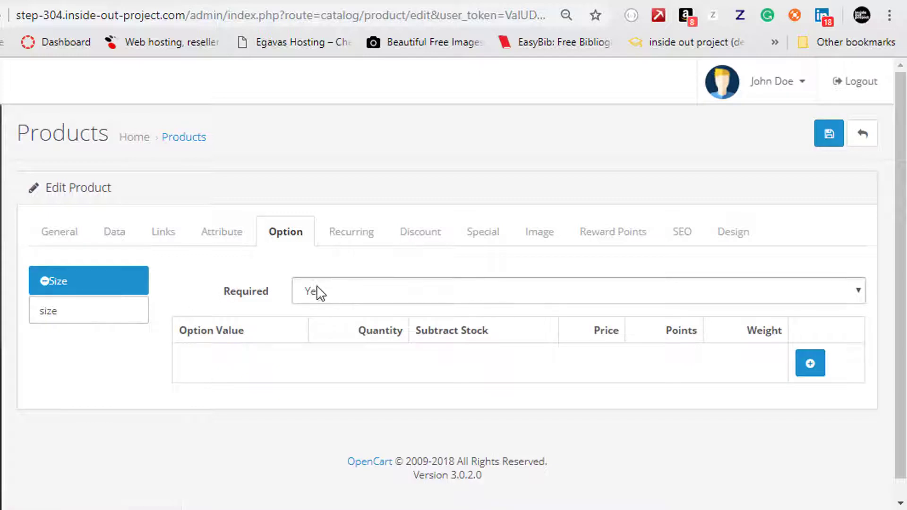
# Add three option value rows to the Size option
pyautogui.scroll(-1, 538, 350)
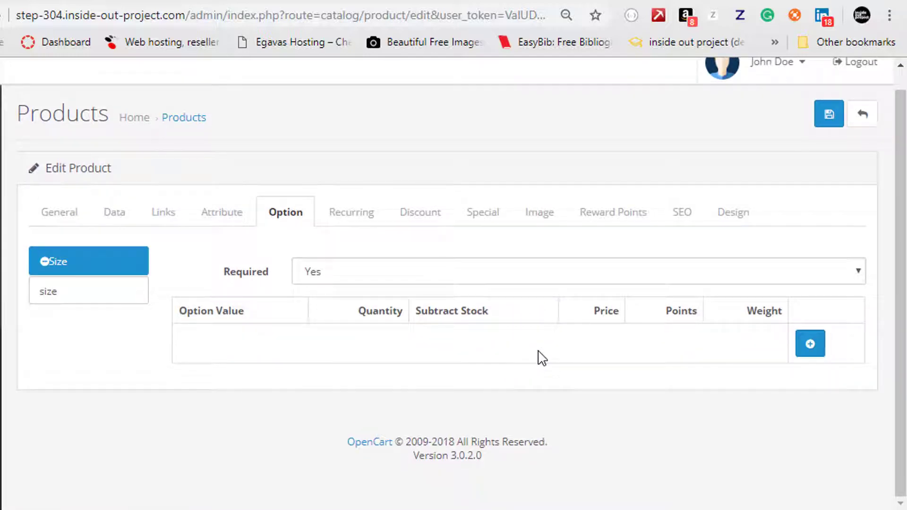
pyautogui.click(810, 344)
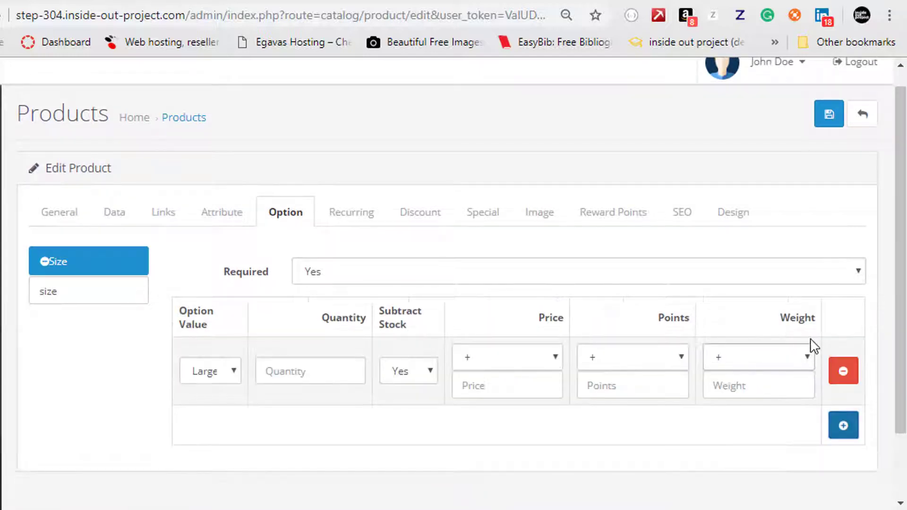
pyautogui.scroll(-3, 695, 314)
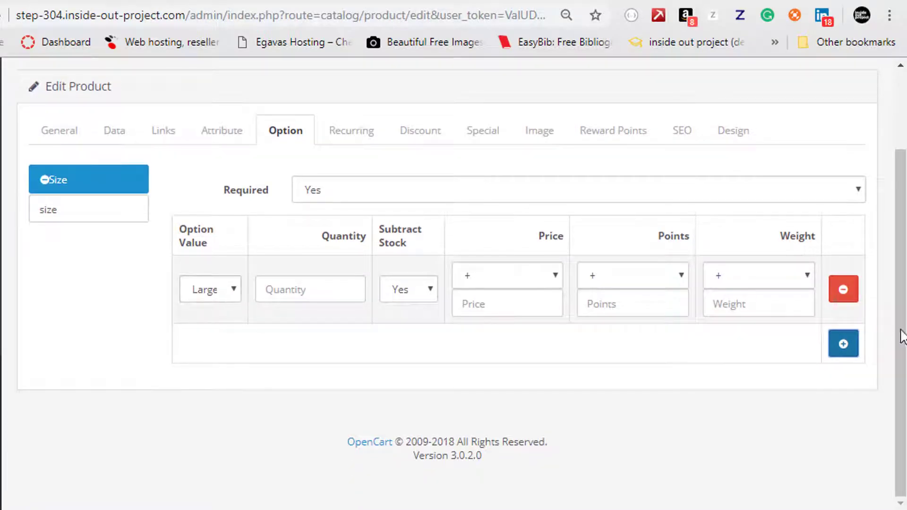
pyautogui.click(844, 344)
pyautogui.click(845, 414)
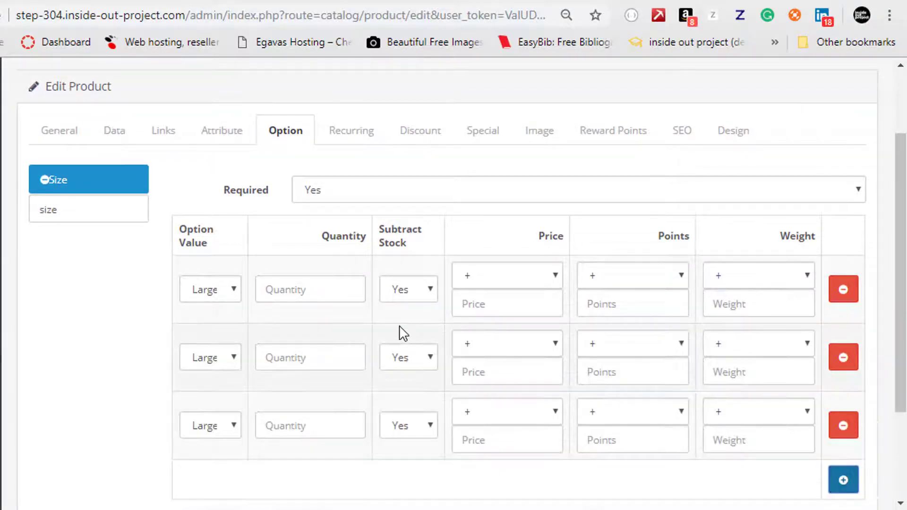
# Set the first Size row's option value to Small and the second row's to Medium
pyautogui.click(217, 291)
pyautogui.click(208, 373)
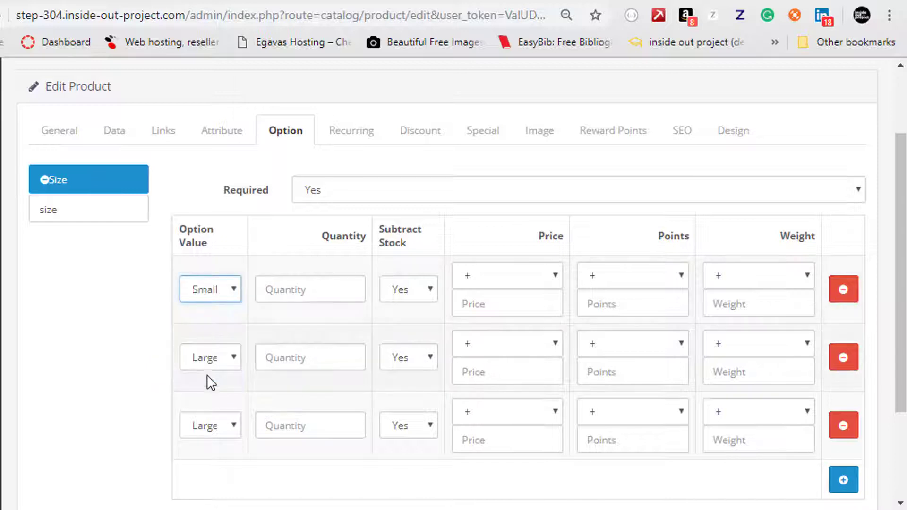
pyautogui.click(210, 359)
pyautogui.click(208, 413)
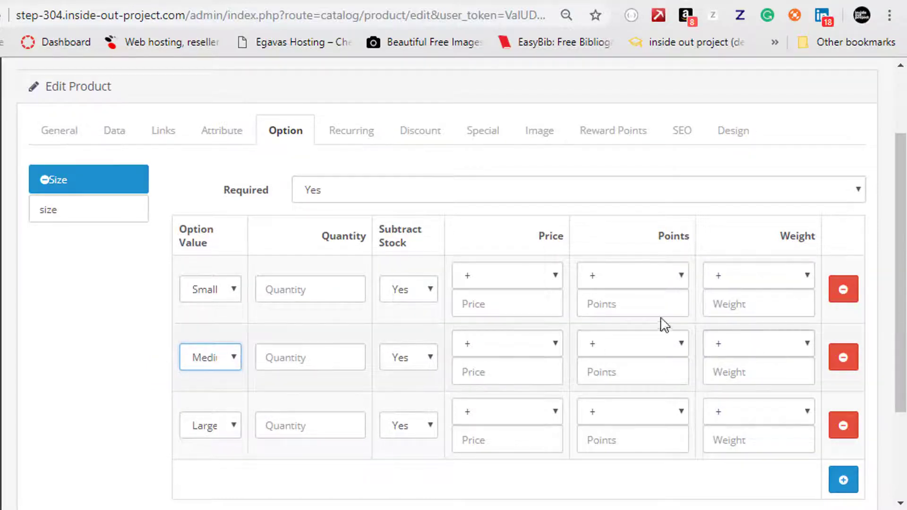
pyautogui.scroll(3, 55, 303)
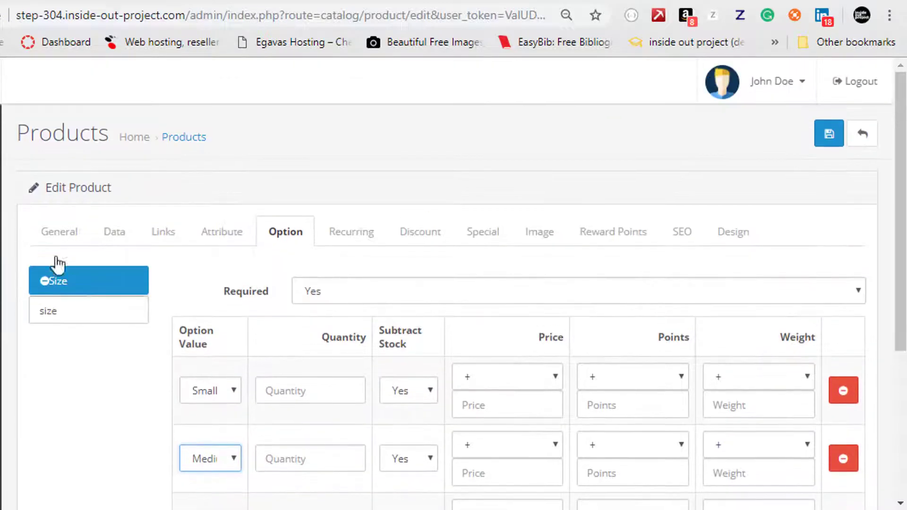
pyautogui.scroll(-2, 28, 185)
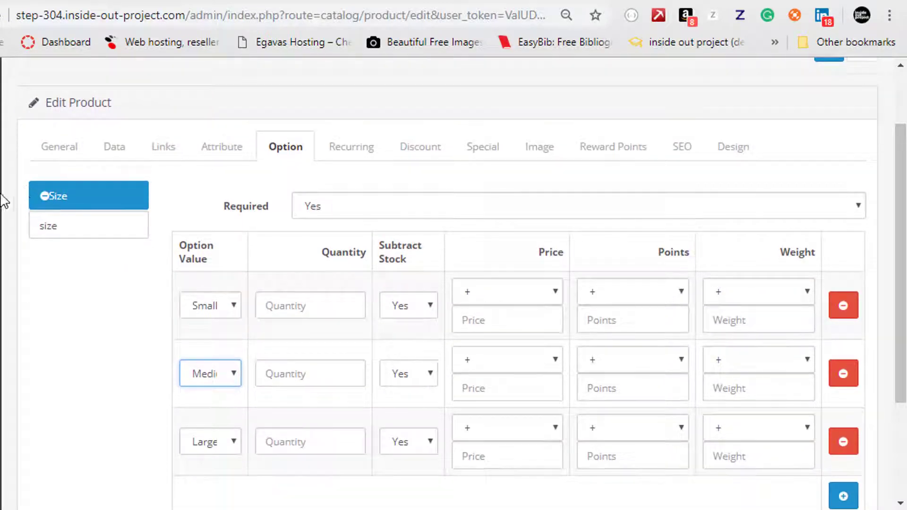
pyautogui.scroll(-3, 35, 334)
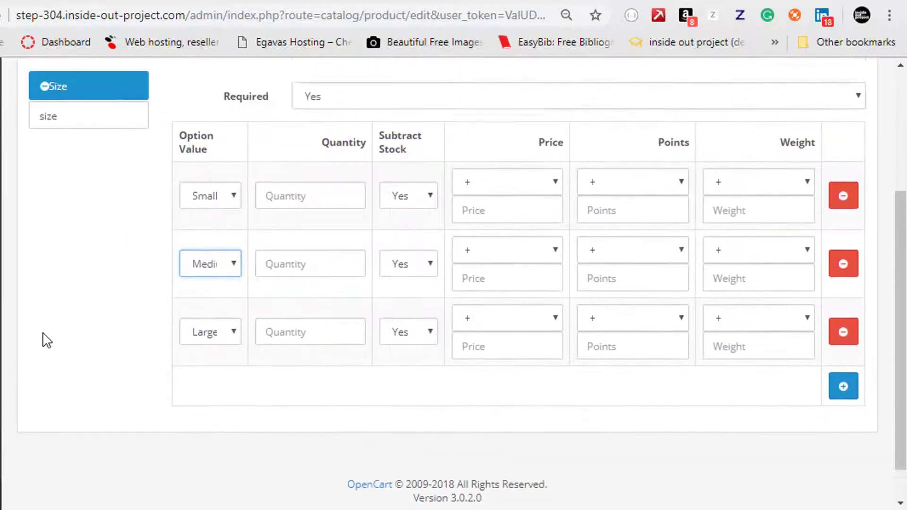
# Review the three Size rows of The Amazing Circle and save the product
pyautogui.scroll(1, 43, 340)
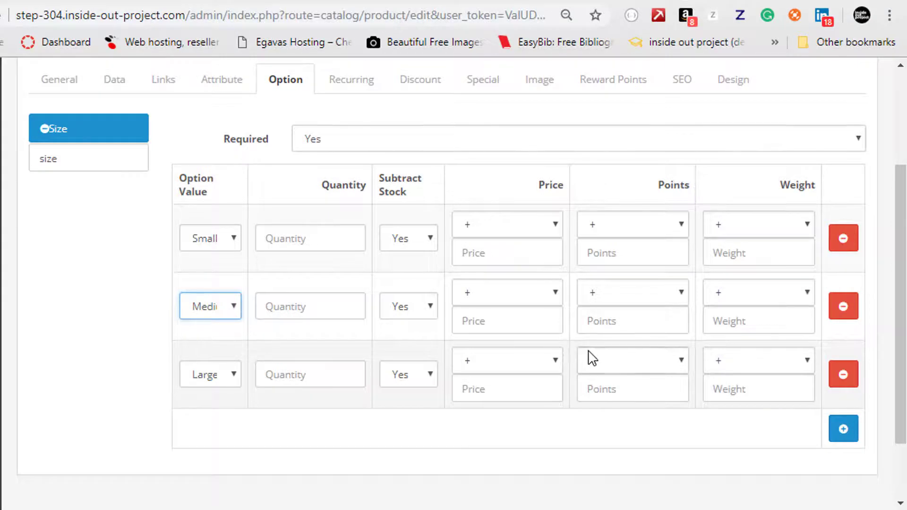
pyautogui.scroll(-1, 588, 352)
pyautogui.scroll(2, 586, 352)
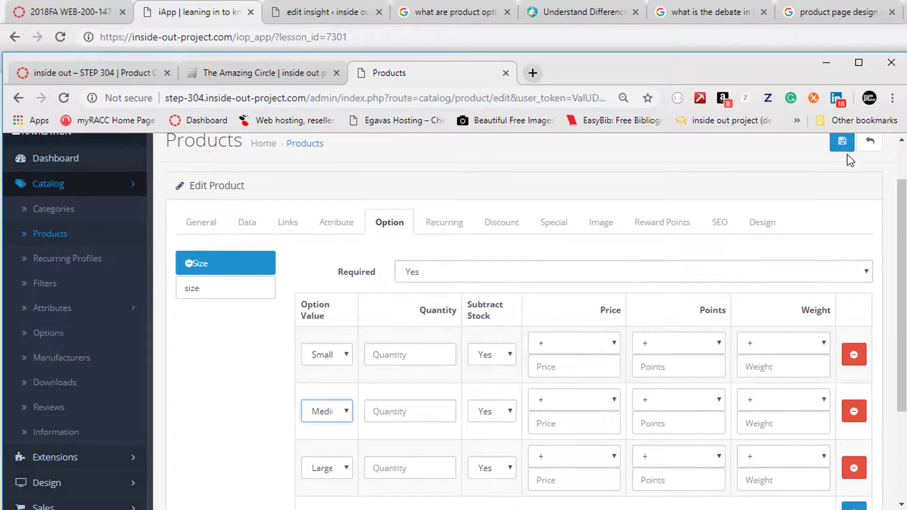
pyautogui.click(842, 144)
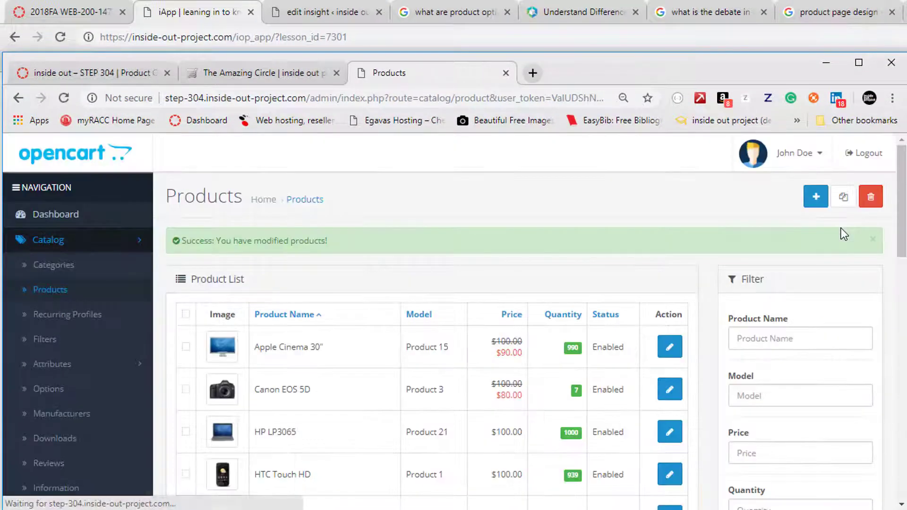
# Find The Amazing Square on the second page of the product list and open it for editing
pyautogui.scroll(-16, 608, 272)
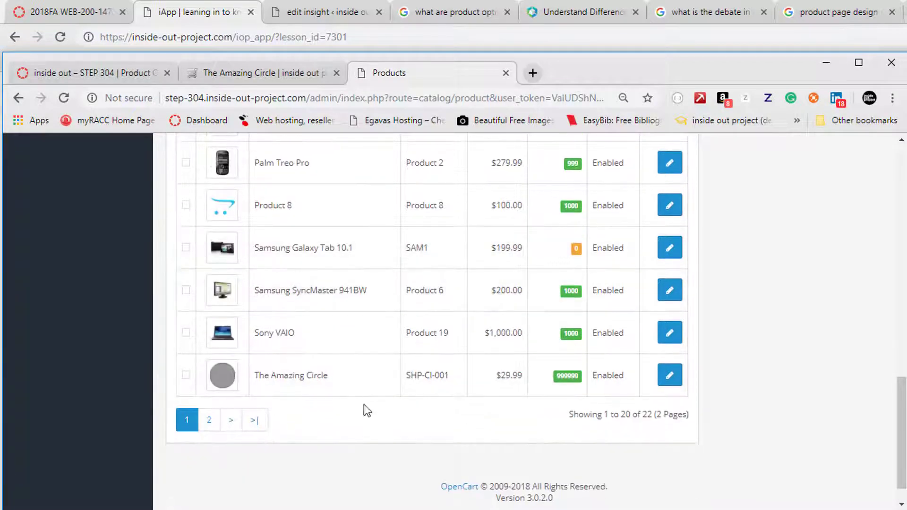
pyautogui.click(210, 420)
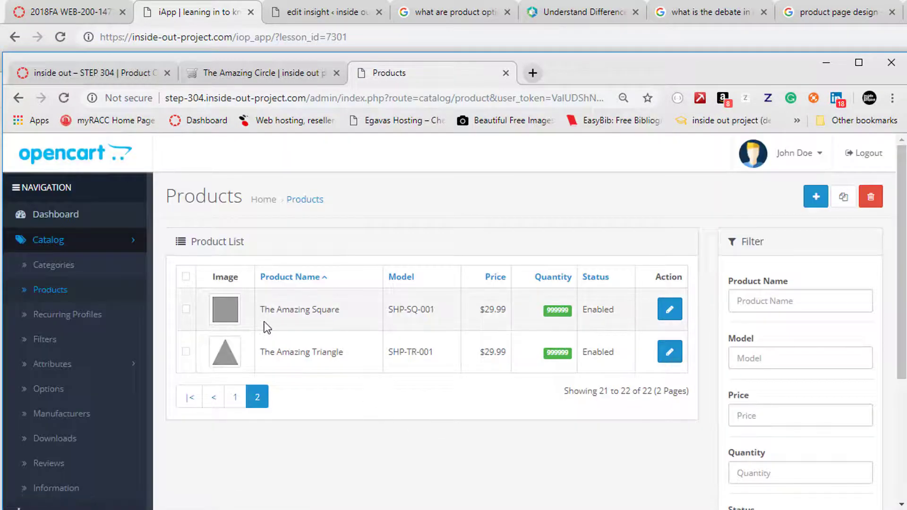
pyautogui.hotkey('ctrl', '-')
pyautogui.hotkey('ctrl', '-')
pyautogui.hotkey('ctrl', '-')
pyautogui.hotkey('ctrl', '-')
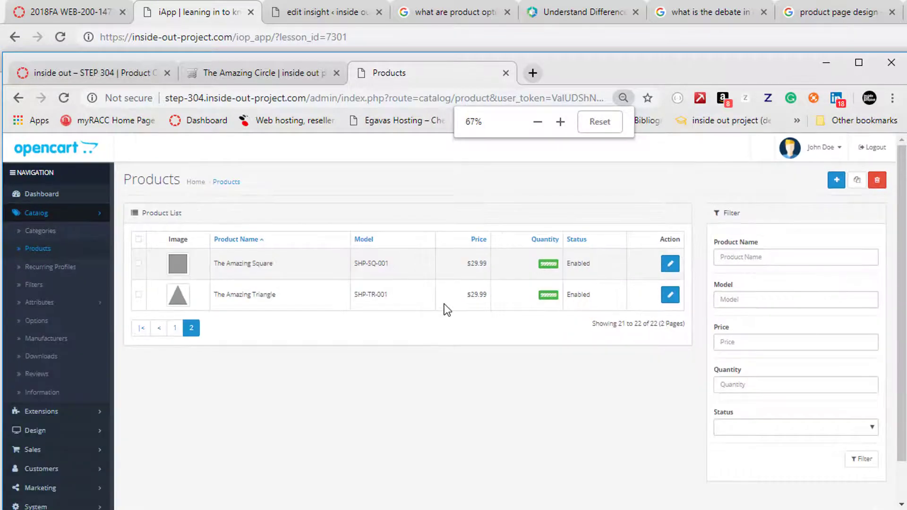
pyautogui.hotkey('ctrl', '+')
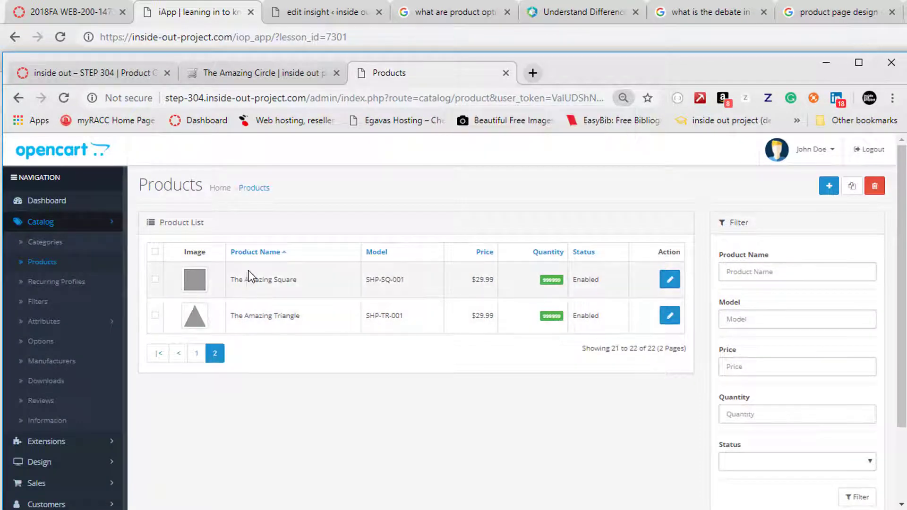
pyautogui.click(669, 279)
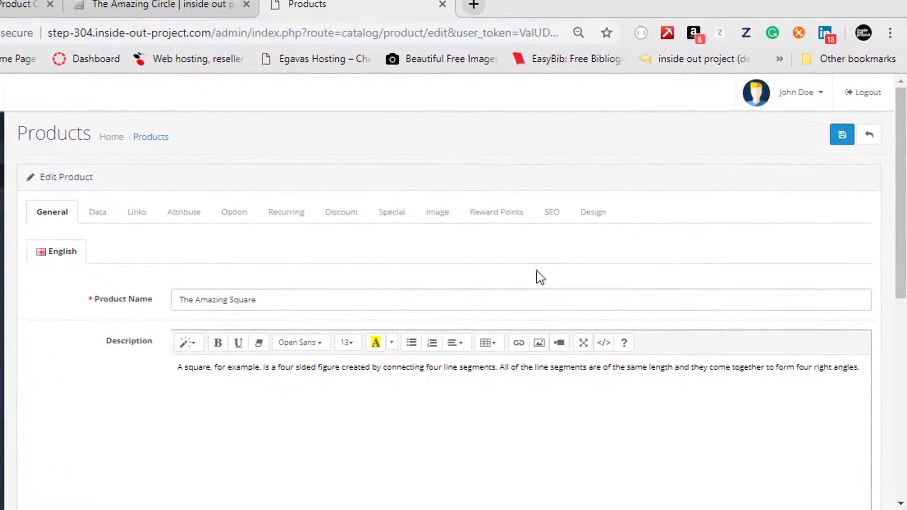
# Show The Amazing Square's options and add the Size option to it
pyautogui.click(224, 213)
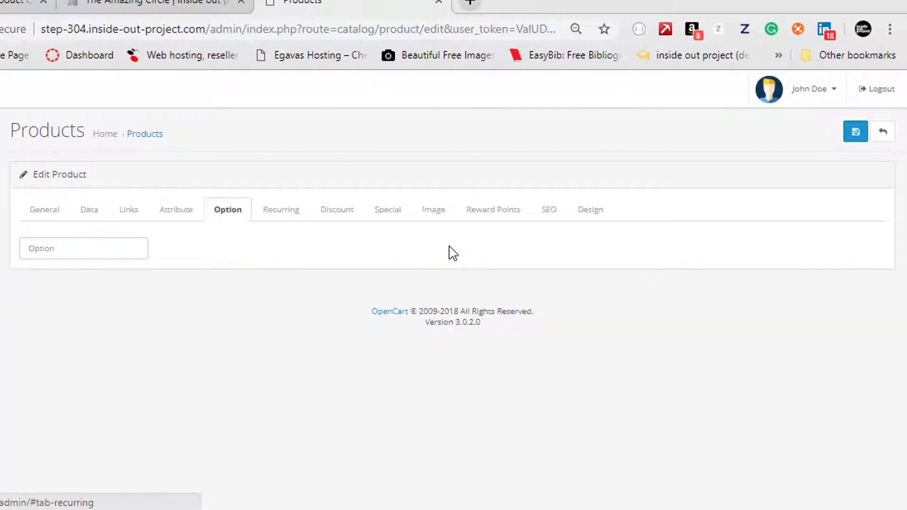
pyautogui.click(96, 249)
pyautogui.write('si')
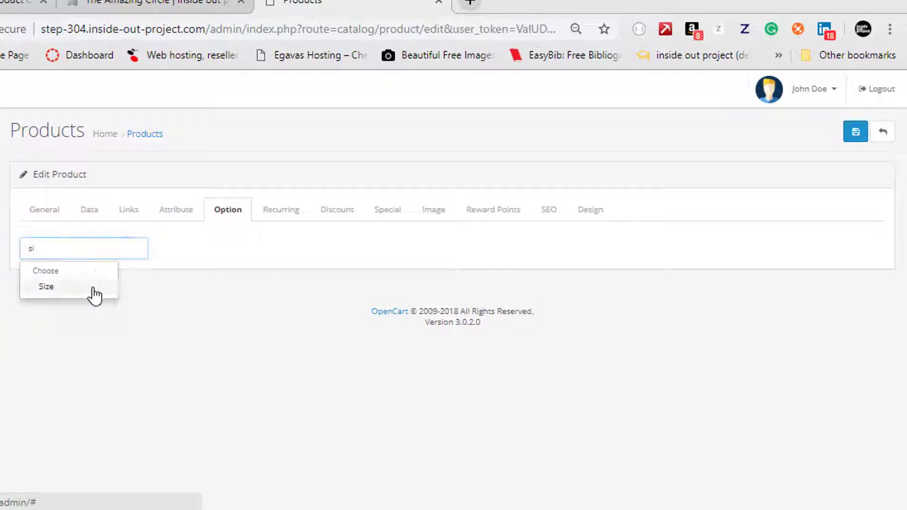
pyautogui.click(94, 287)
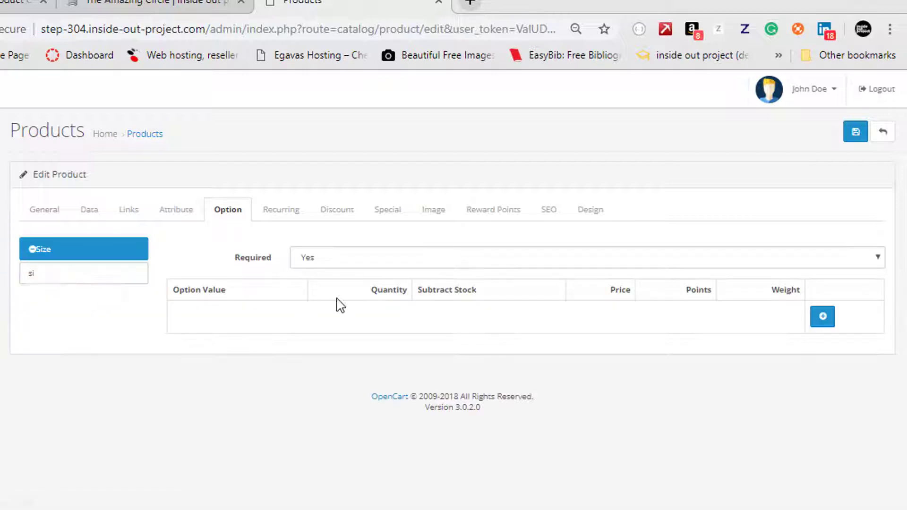
# Add three option value rows to The Amazing Square's Size option
pyautogui.click(823, 318)
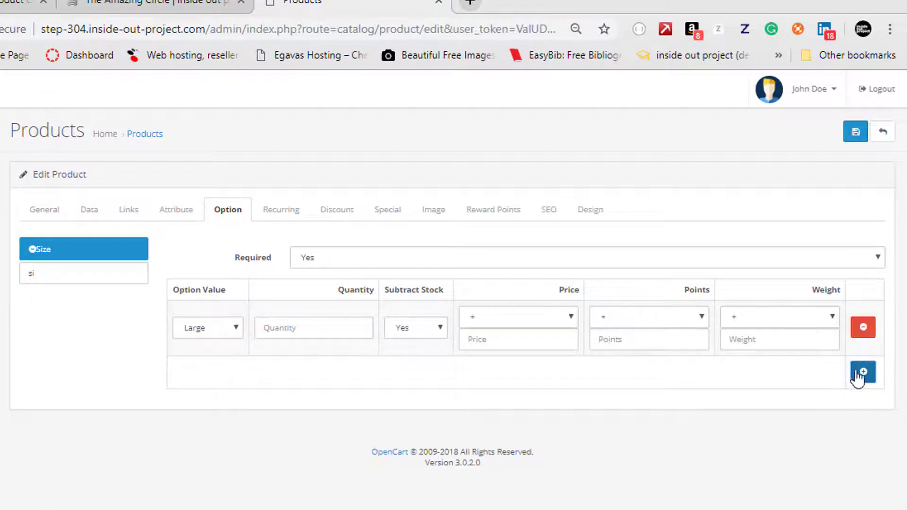
pyautogui.click(860, 376)
pyautogui.click(850, 428)
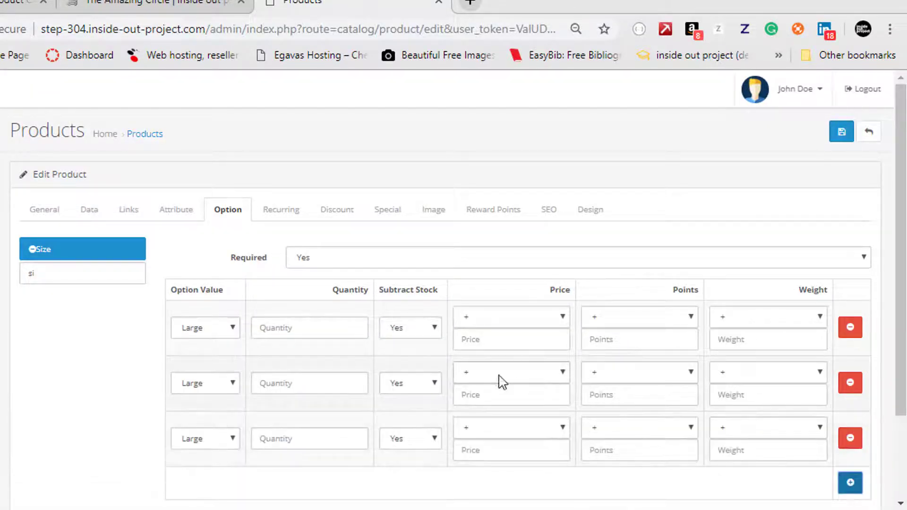
# Set the square's first Size row to Small and the second to Medium, and save the product
pyautogui.click(187, 329)
pyautogui.click(192, 405)
pyautogui.click(189, 383)
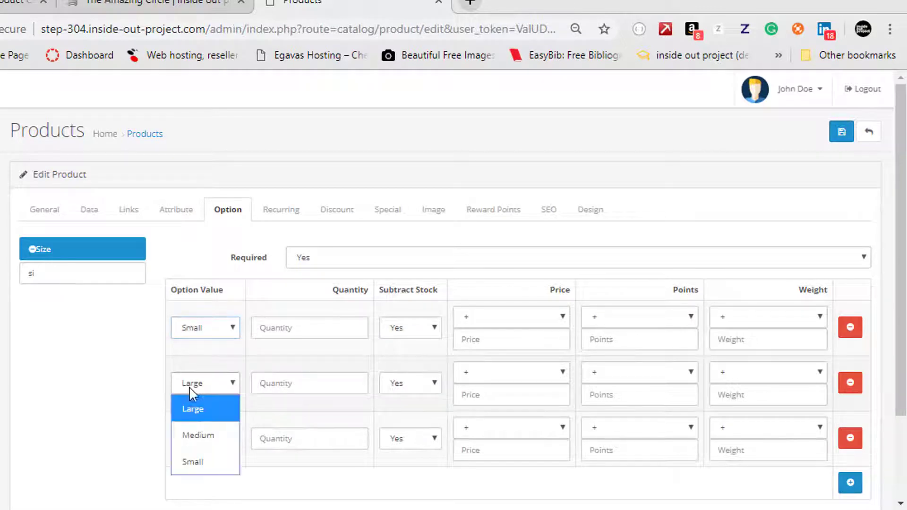
pyautogui.click(195, 432)
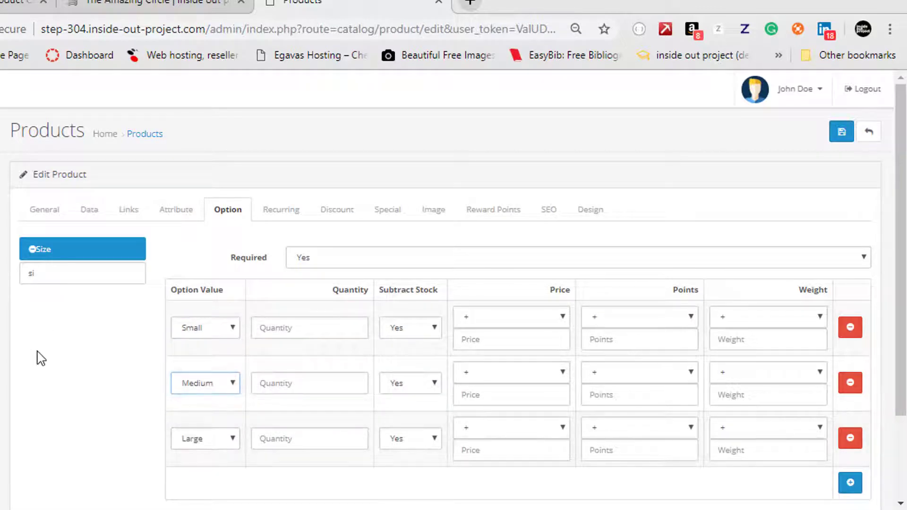
pyautogui.click(841, 133)
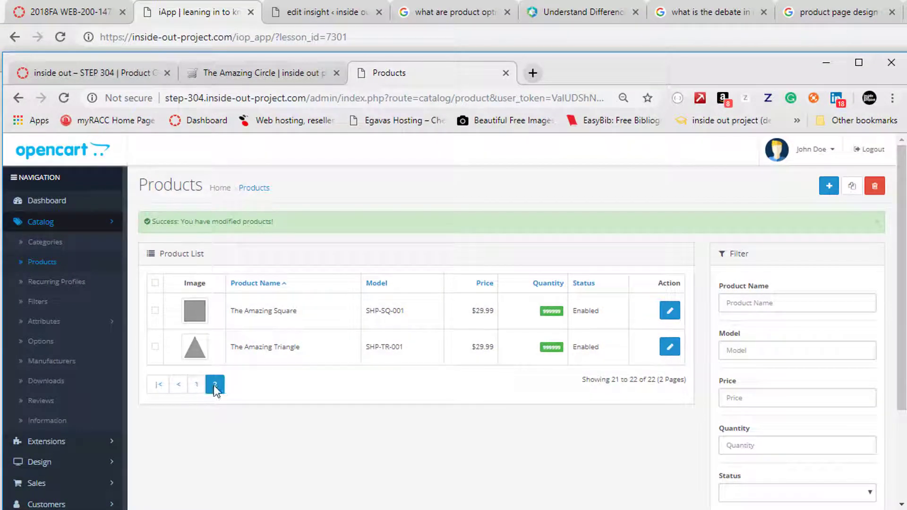
# Open The Amazing Triangle for editing and add the Size option to its options
pyautogui.click(670, 347)
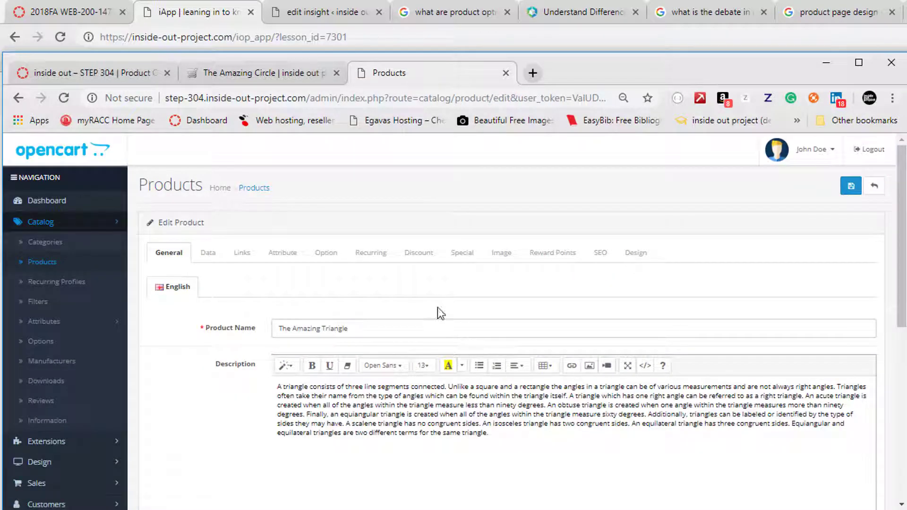
pyautogui.click(330, 255)
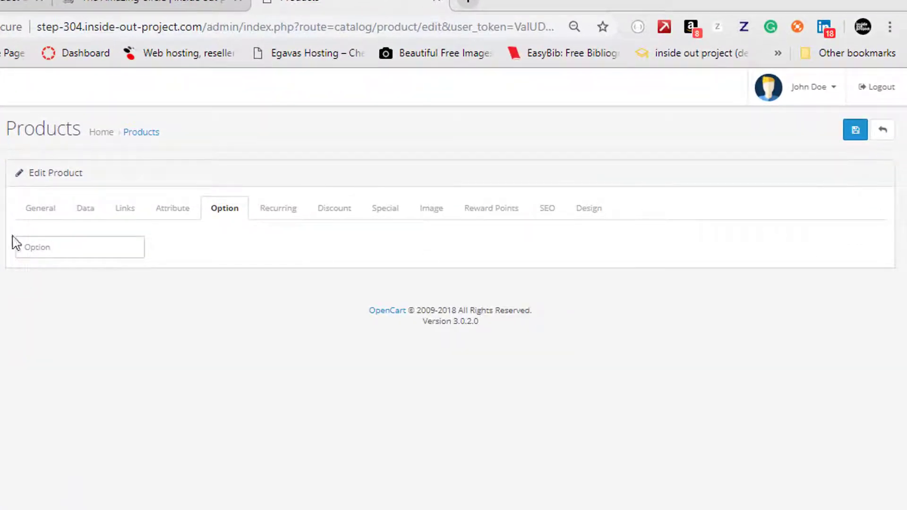
pyautogui.click(26, 249)
pyautogui.write('s')
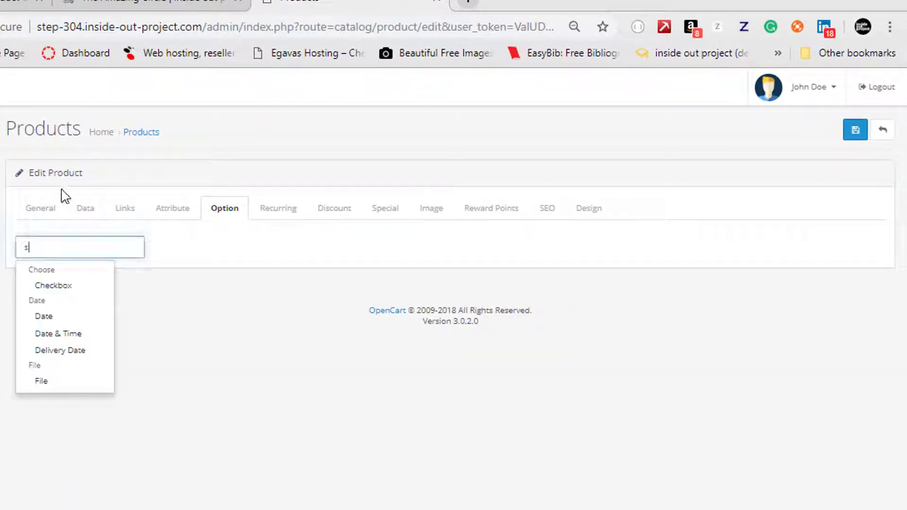
pyautogui.write('ize')
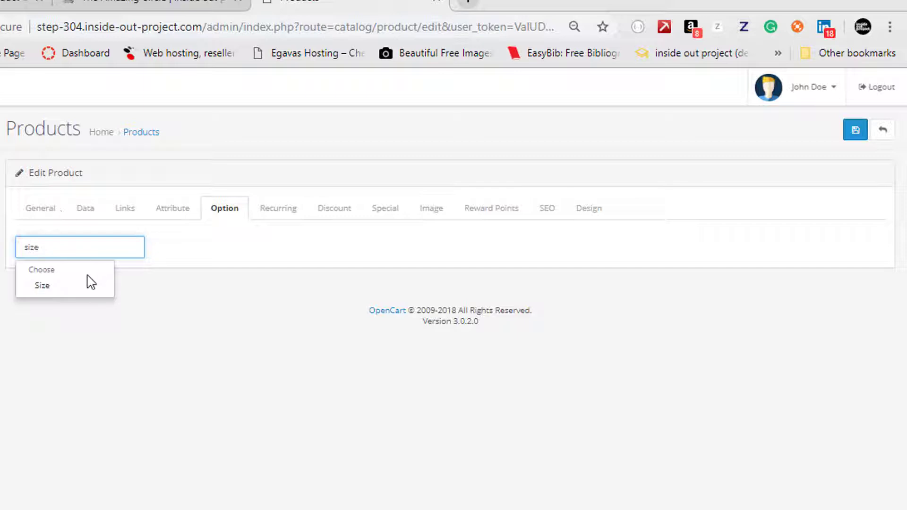
pyautogui.click(90, 285)
pyautogui.click(40, 286)
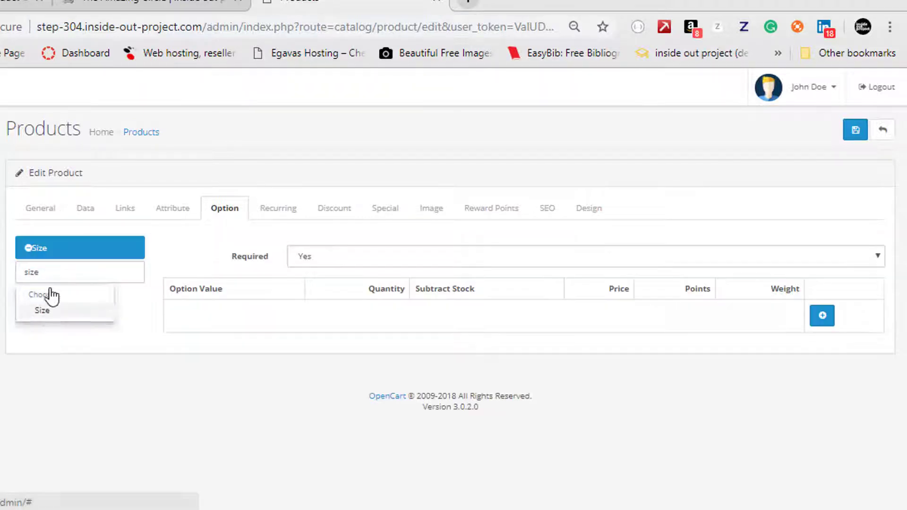
# Add three option value rows to The Amazing Triangle's Size option
pyautogui.click(821, 316)
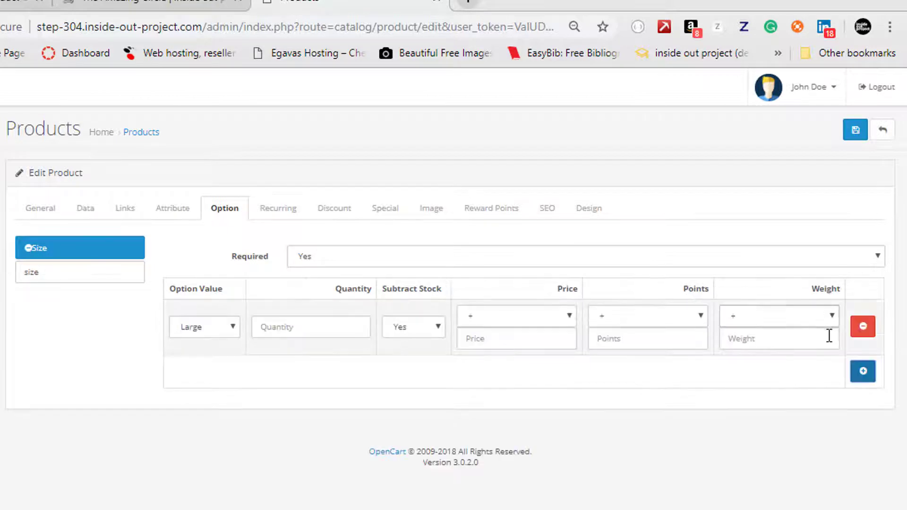
pyautogui.click(865, 371)
pyautogui.click(851, 427)
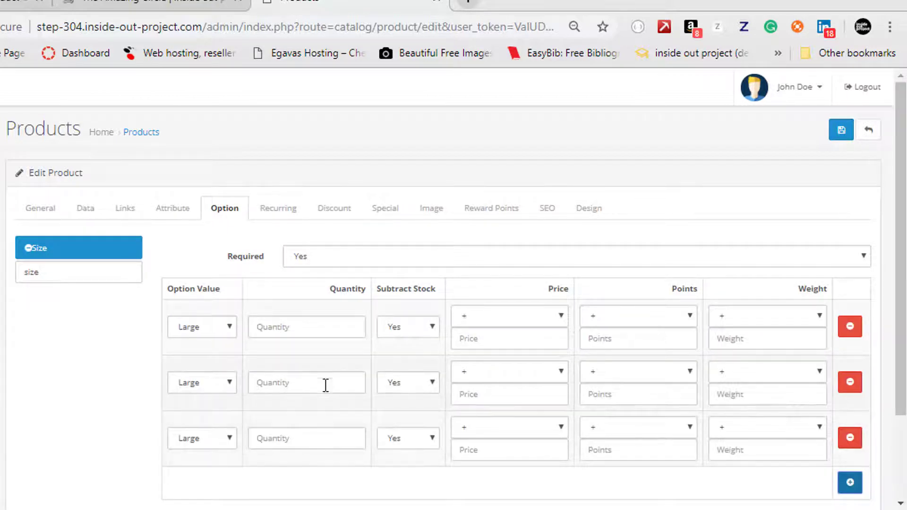
# Set the triangle's first and second Size rows to Small and save the product
pyautogui.click(197, 327)
pyautogui.click(193, 406)
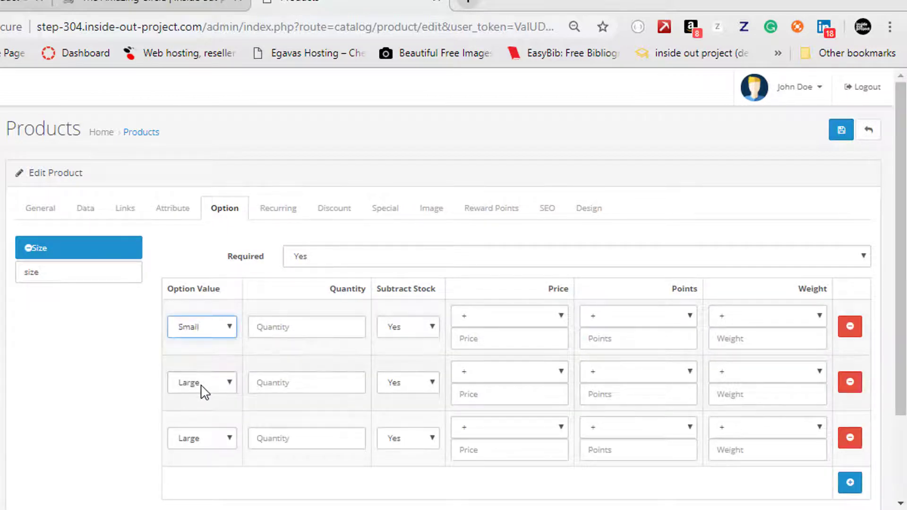
pyautogui.click(202, 385)
pyautogui.click(192, 462)
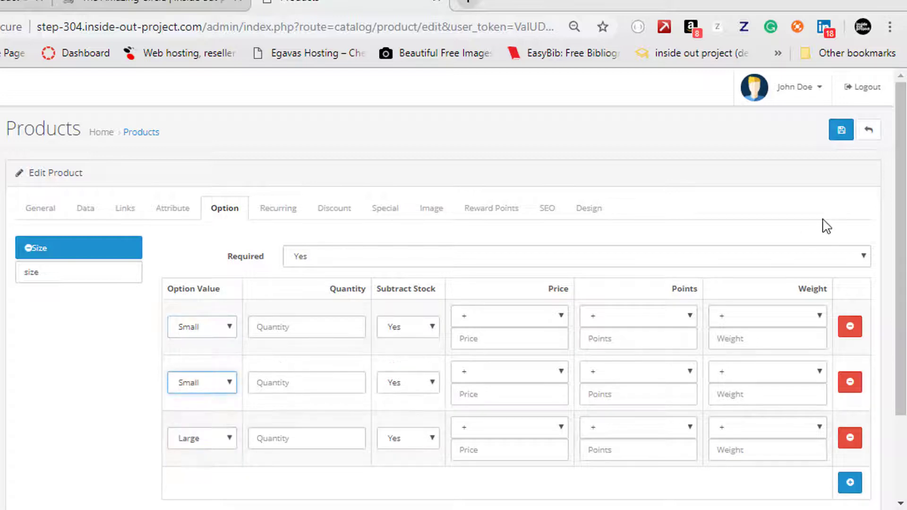
pyautogui.click(842, 130)
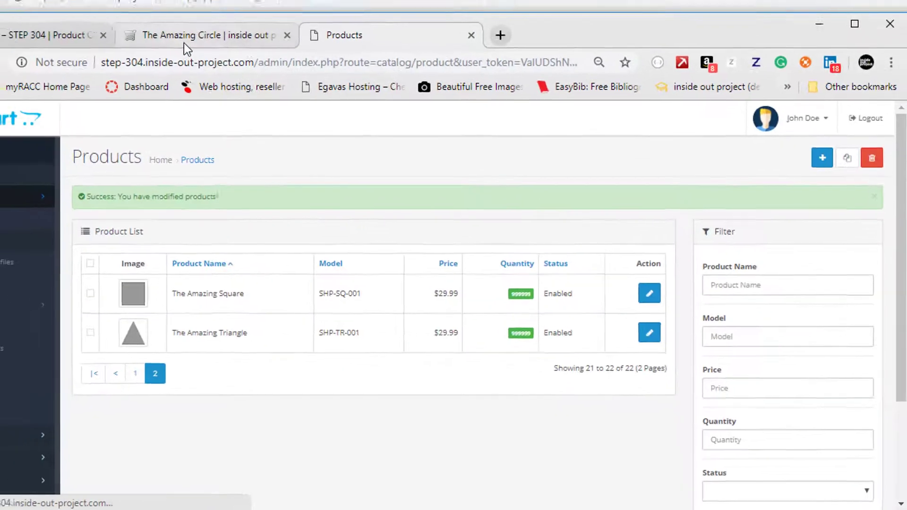
# Reload The Amazing Circle's storefront page and check the choices offered for its Size option
pyautogui.click(113, 1)
pyautogui.click(17, 76)
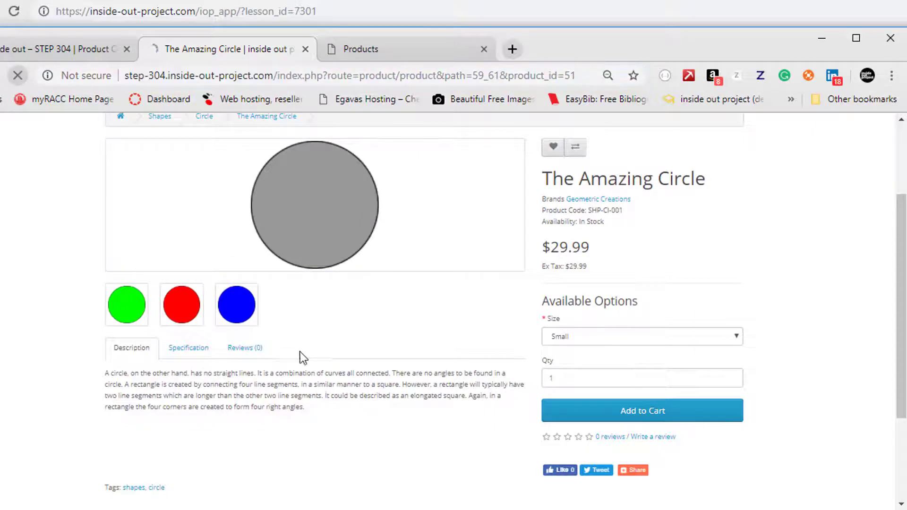
pyautogui.scroll(-2, 496, 352)
pyautogui.scroll(2, 443, 305)
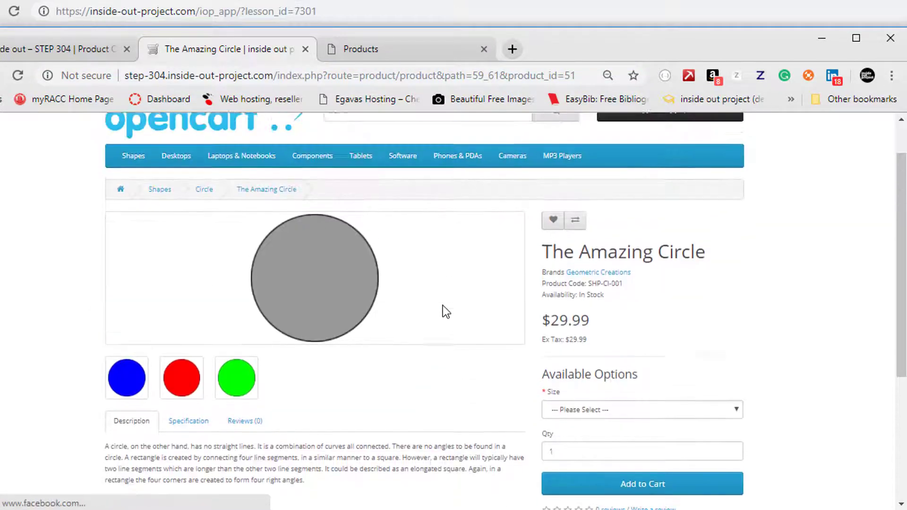
pyautogui.scroll(-2, 443, 305)
pyautogui.click(674, 312)
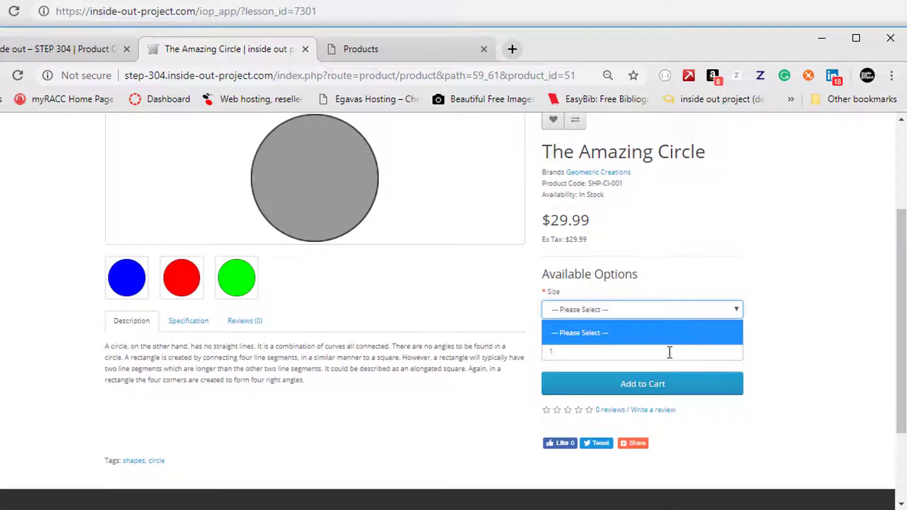
pyautogui.click(419, 301)
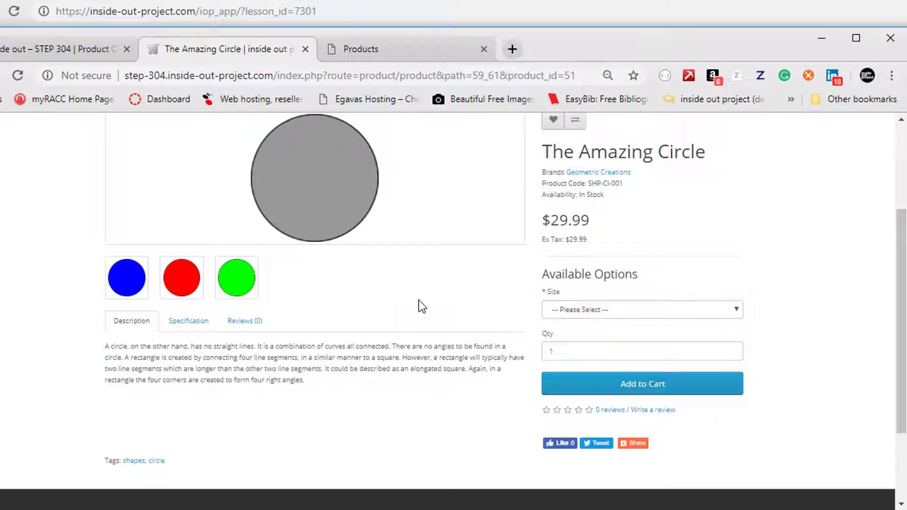
pyautogui.click(588, 303)
pyautogui.click(588, 302)
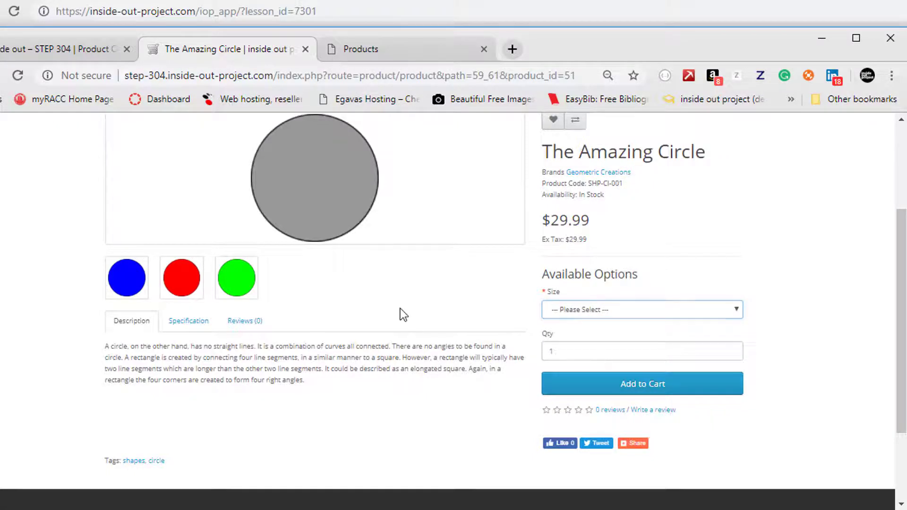
pyautogui.scroll(3, 400, 308)
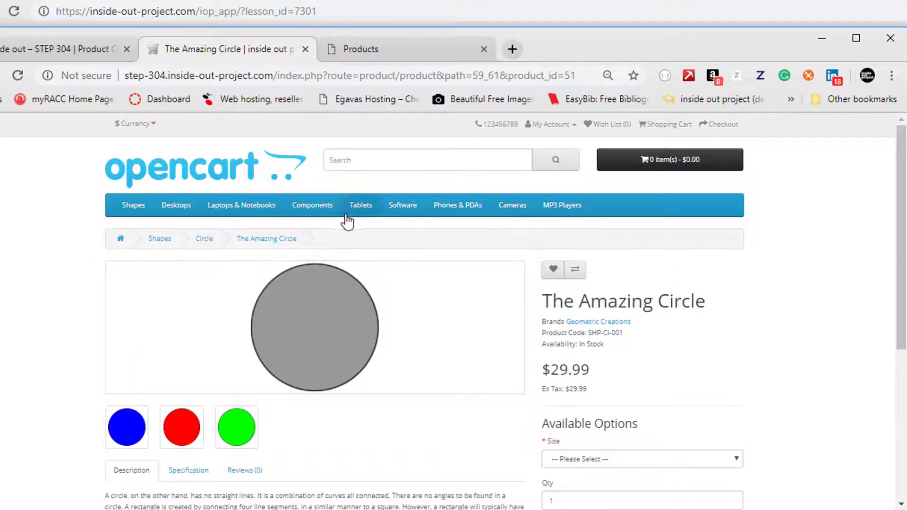
# Open The Amazing Triangle's storefront page through the Shapes and Triangles categories and check its Size choices
pyautogui.click(172, 241)
pyautogui.scroll(-5, 346, 339)
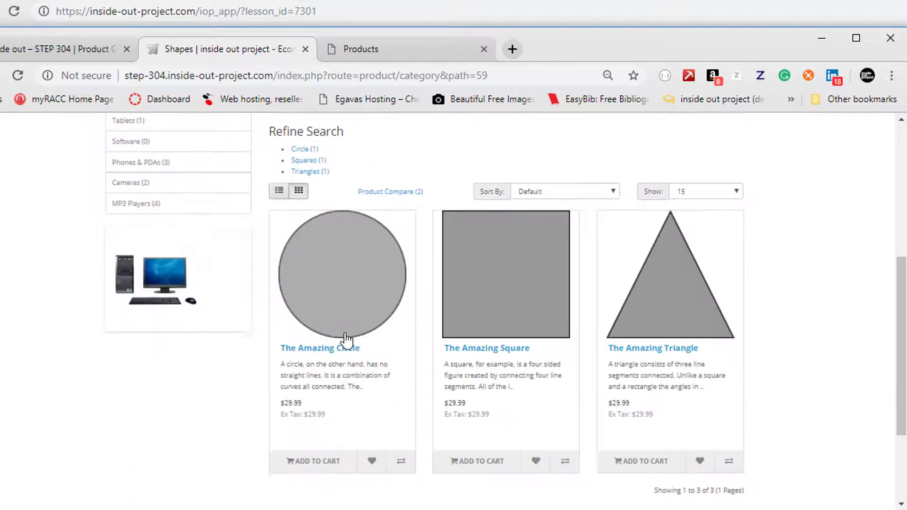
pyautogui.click(321, 172)
pyautogui.click(340, 387)
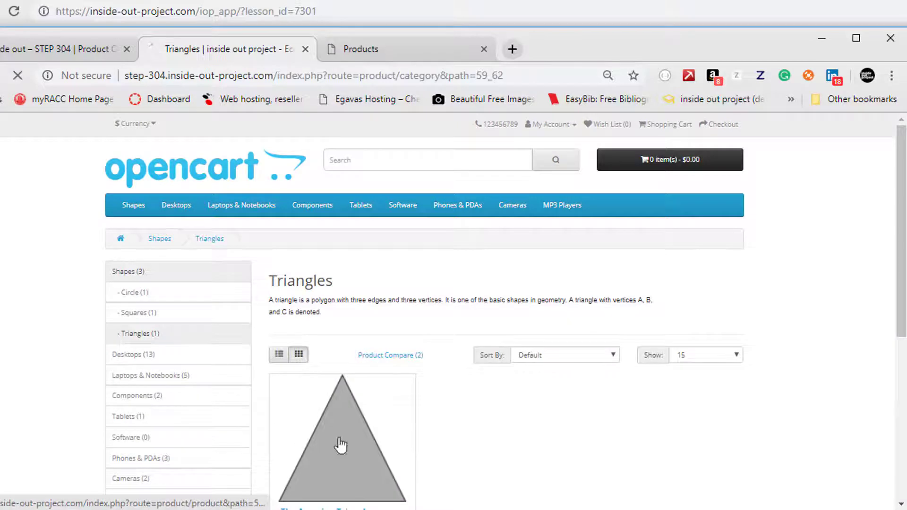
pyautogui.scroll(-3, 573, 387)
pyautogui.click(596, 308)
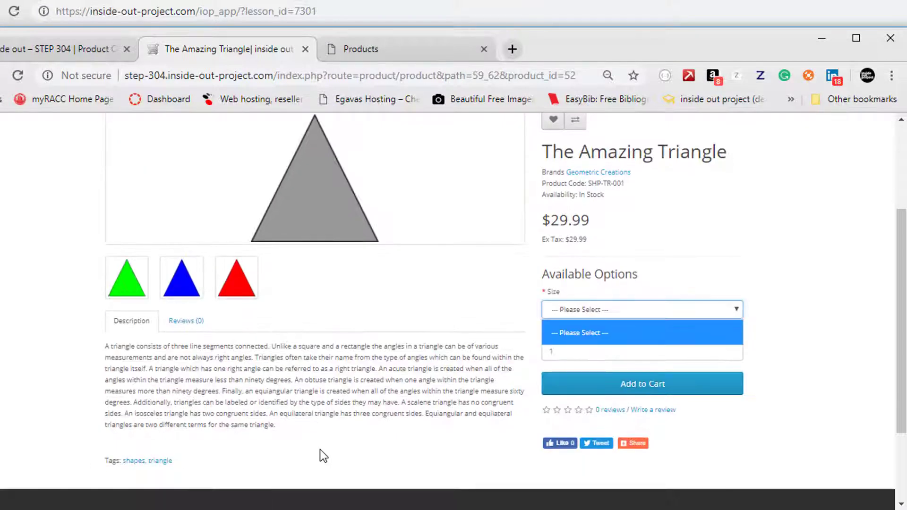
# Open The Amazing Triangle for editing in the store admin and review its Size option rows
pyautogui.click(375, 363)
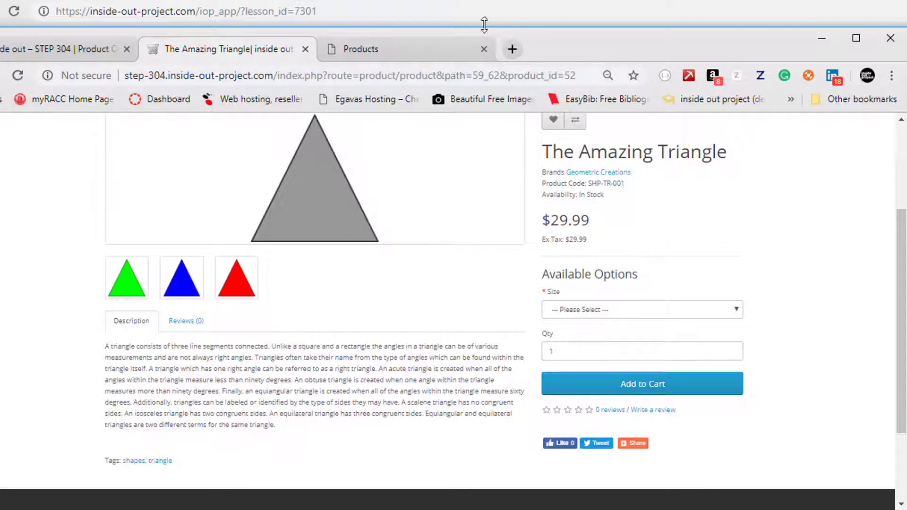
pyautogui.click(425, 48)
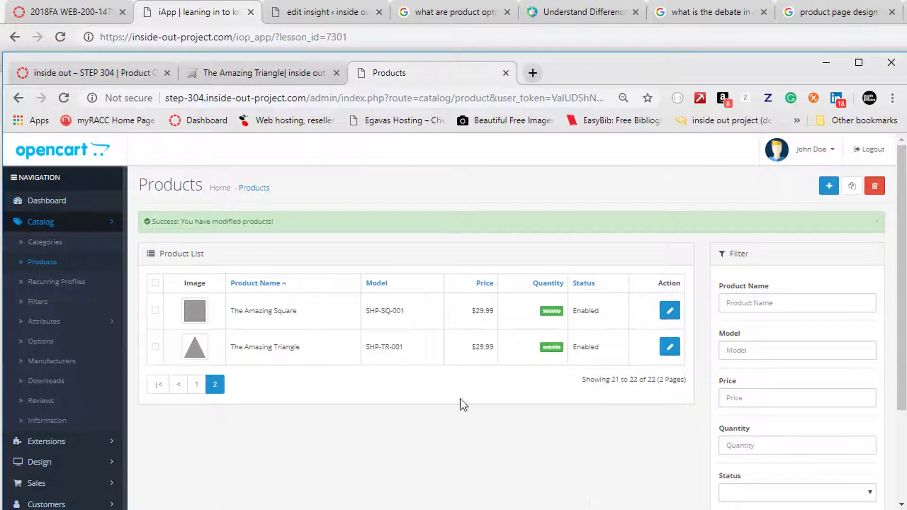
pyautogui.click(669, 347)
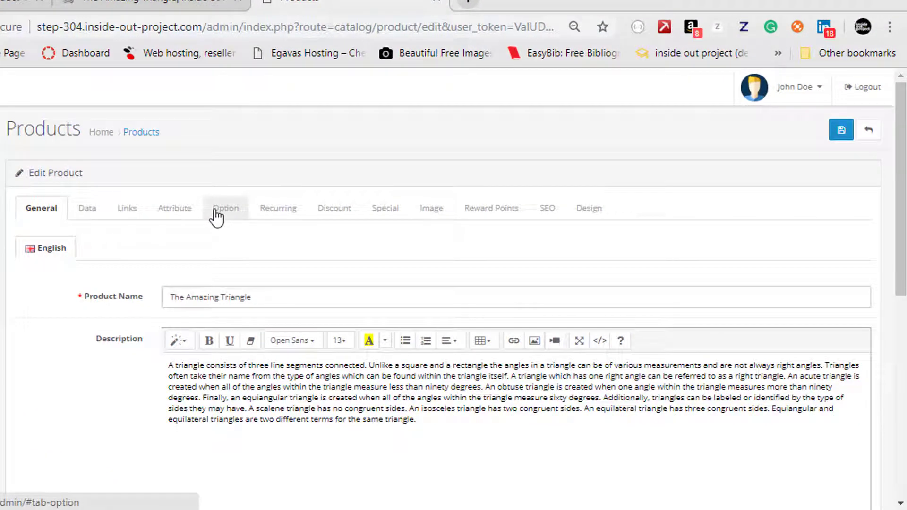
pyautogui.click(217, 216)
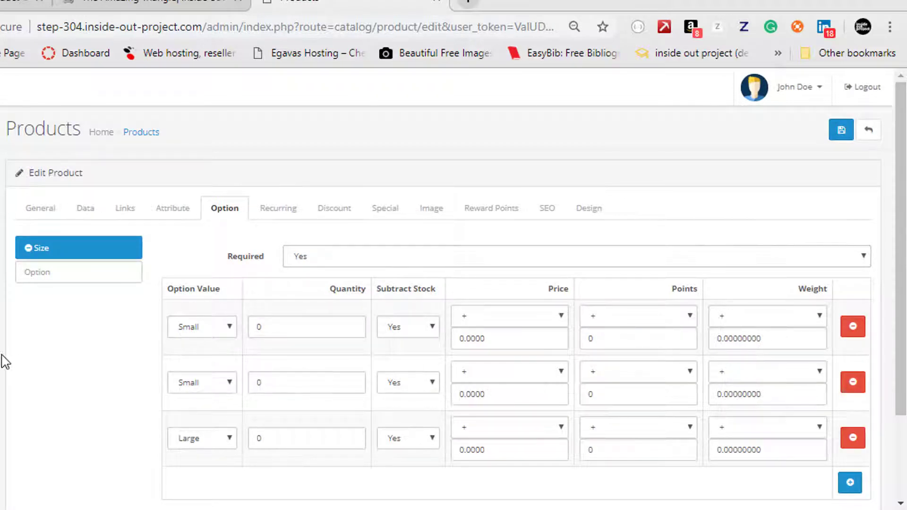
pyautogui.scroll(-2, 10, 347)
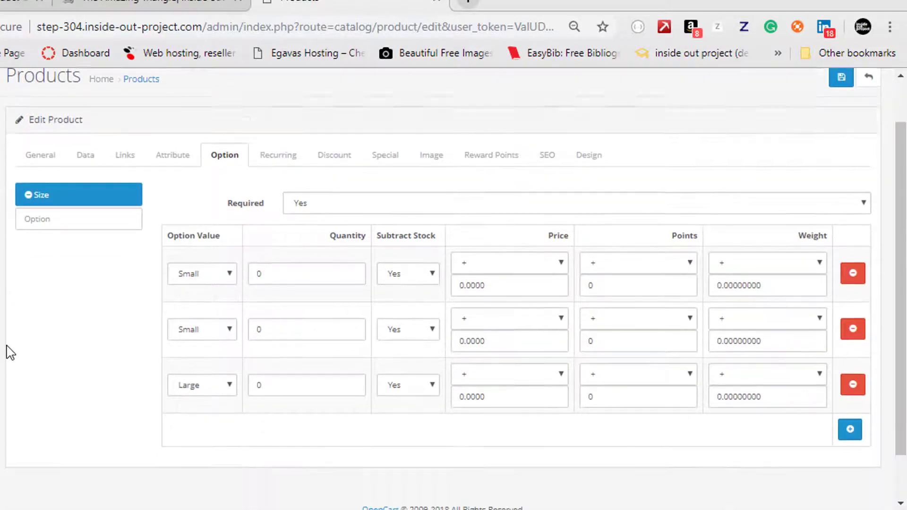
pyautogui.scroll(2, 11, 352)
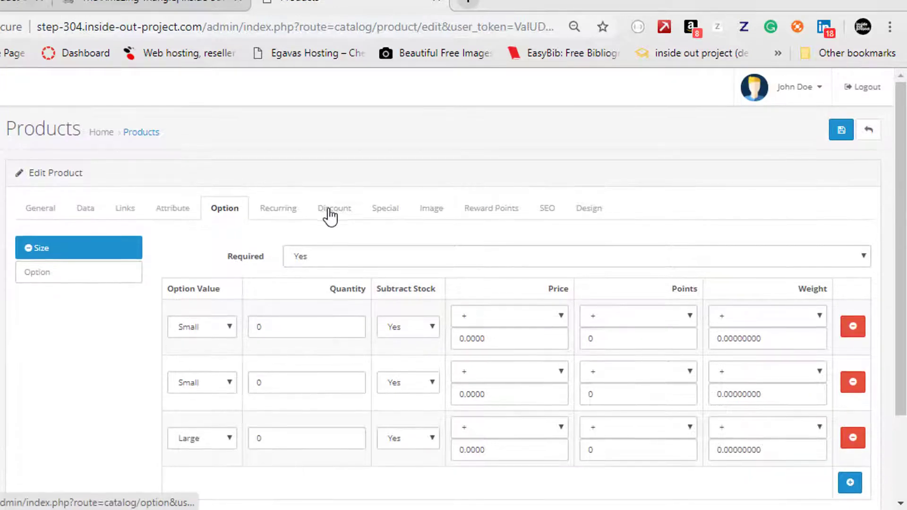
pyautogui.hotkey('ctrl', '-')
pyautogui.hotkey('ctrl', '-')
pyautogui.hotkey('ctrl', '+')
pyautogui.hotkey('ctrl', '+')
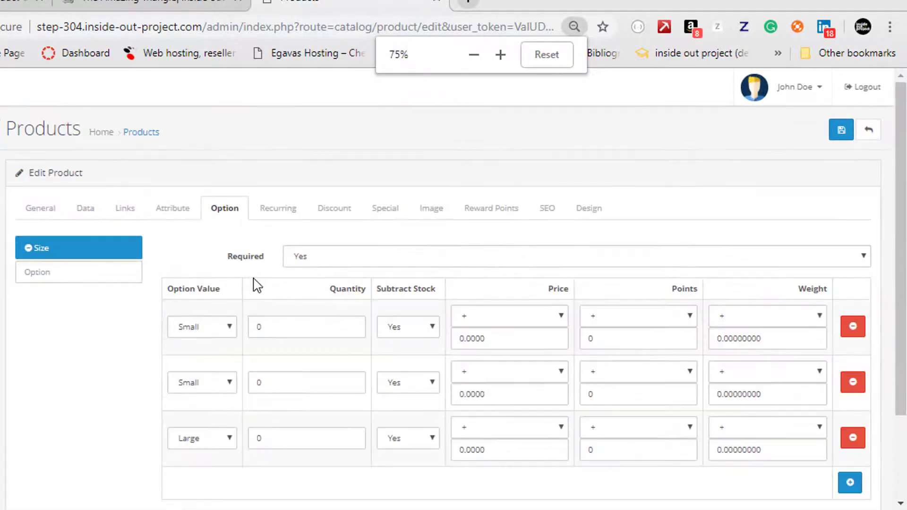
# Change the option value of The Amazing Triangle's second Size row to Medium
pyautogui.click(296, 334)
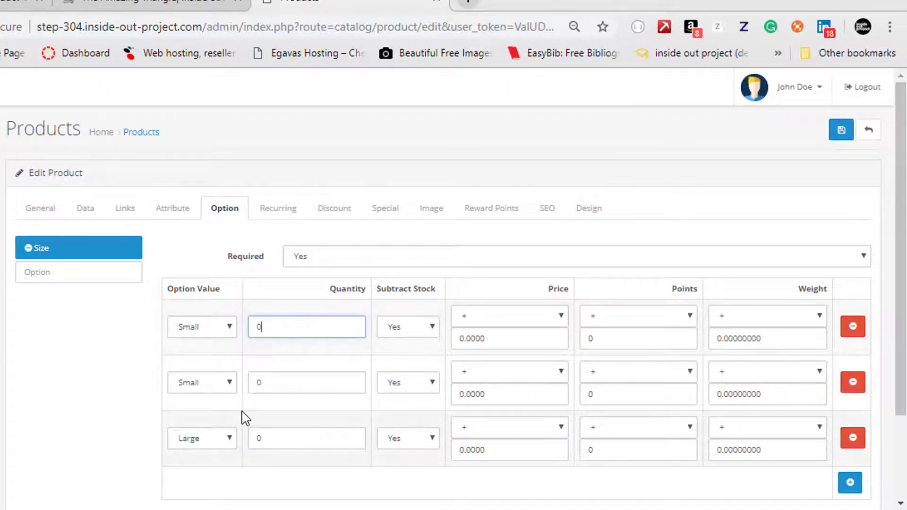
pyautogui.click(223, 390)
pyautogui.click(222, 423)
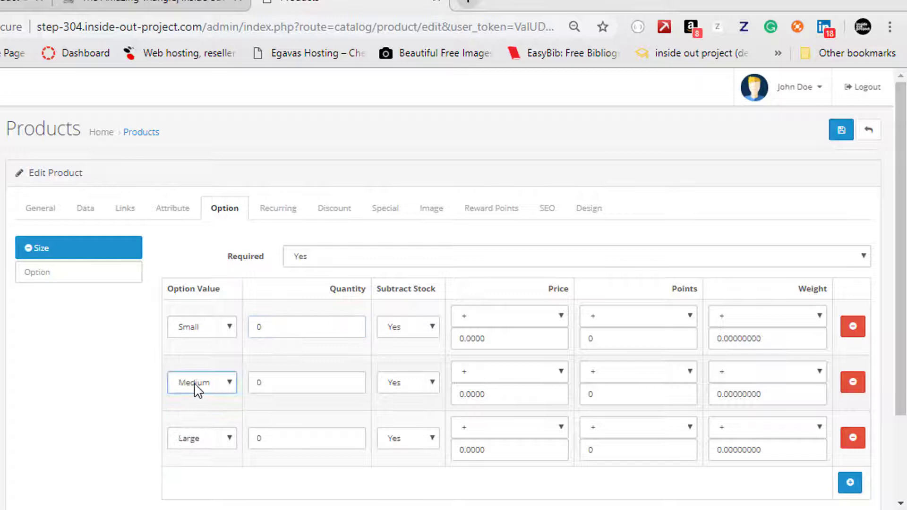
pyautogui.click(141, 383)
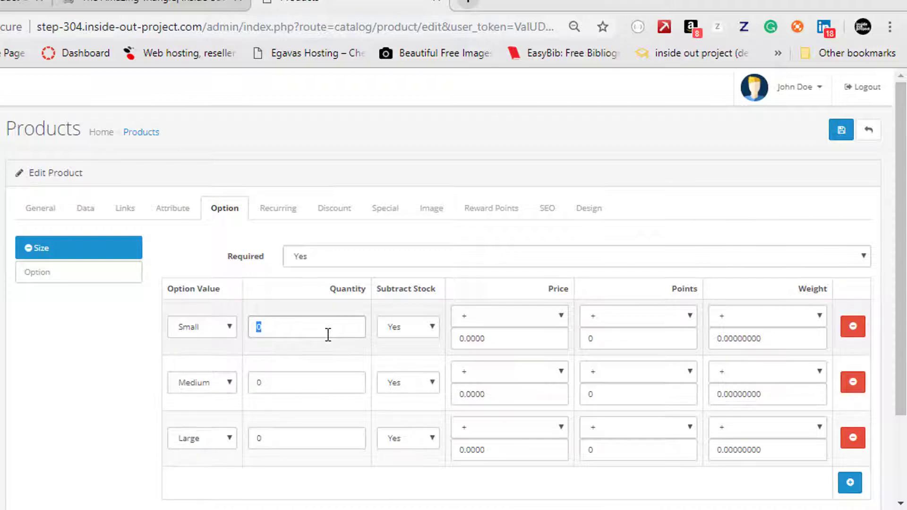
# Set the quantity of the triangle's Small, Medium and Large rows to 10 each and save the product
pyautogui.click(256, 330)
pyautogui.write('1')
pyautogui.click(257, 383)
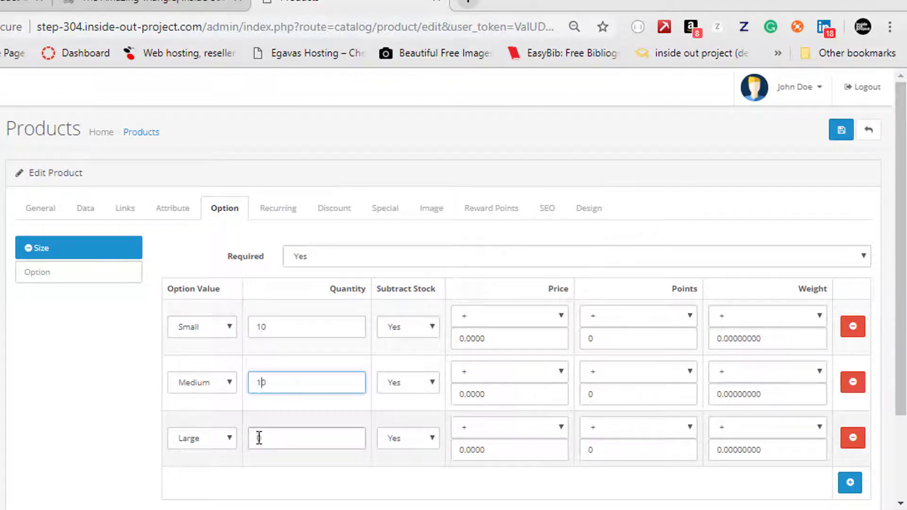
pyautogui.click(259, 437)
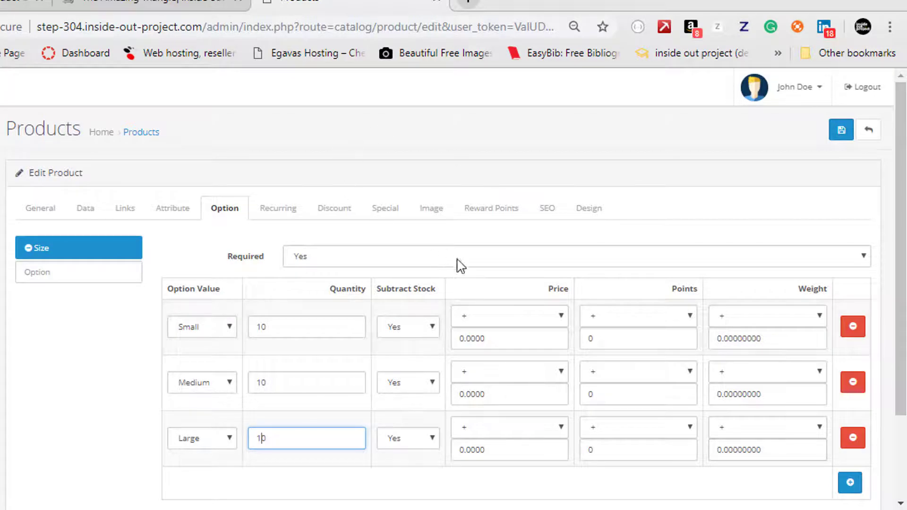
pyautogui.click(44, 211)
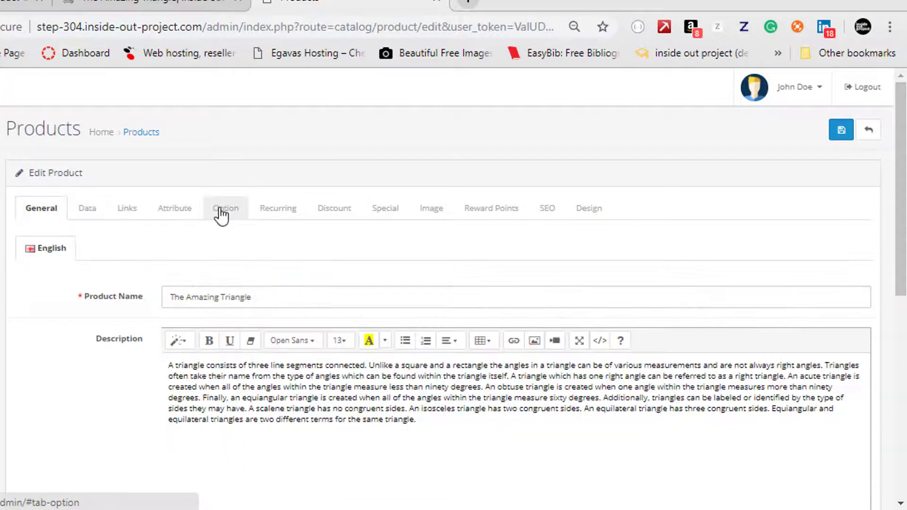
pyautogui.click(219, 213)
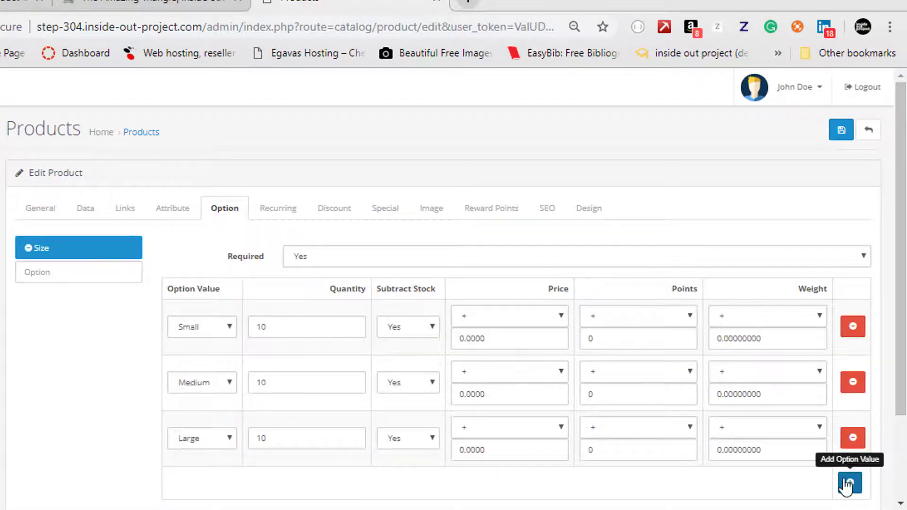
pyautogui.click(842, 131)
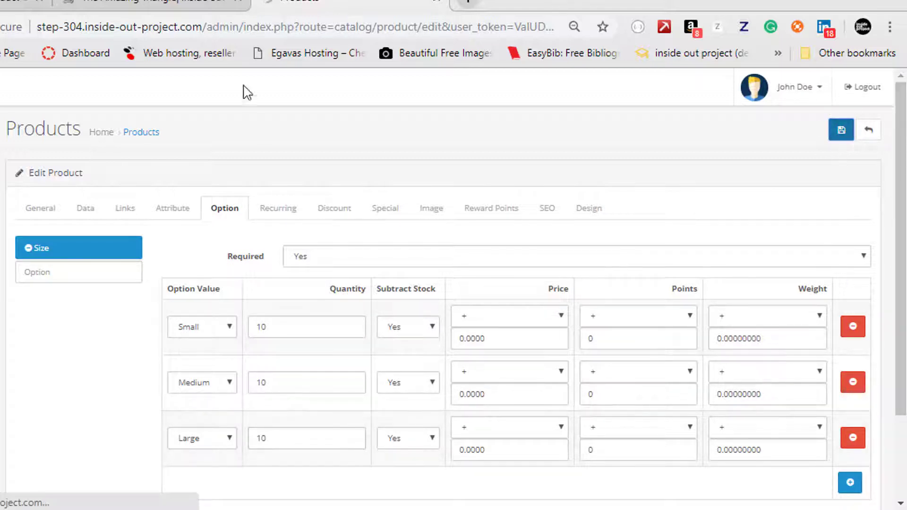
# Reload The Amazing Triangle's storefront page and check the choices offered for its Size option
pyautogui.click(159, 4)
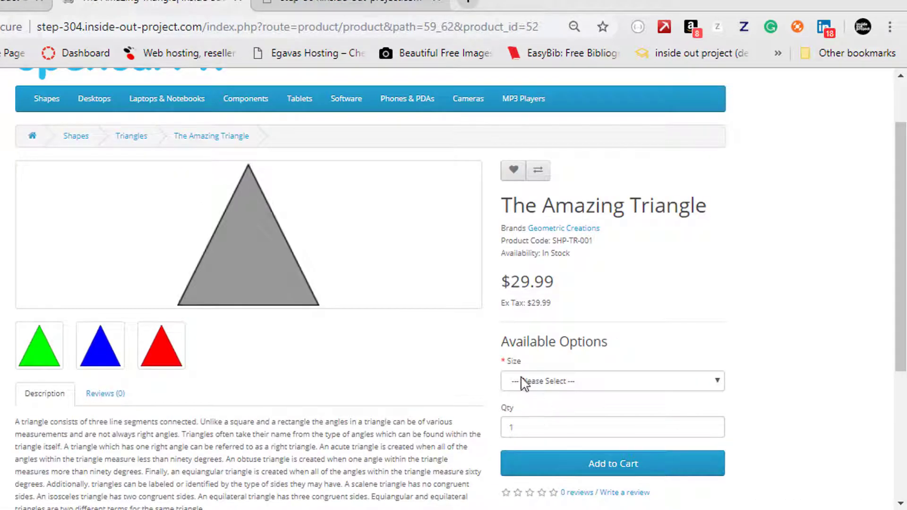
pyautogui.click(544, 381)
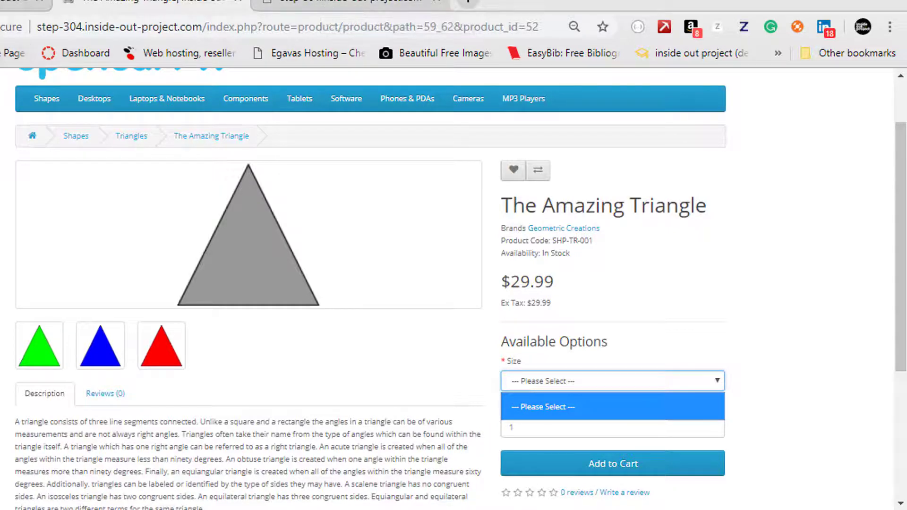
pyautogui.press('F5')
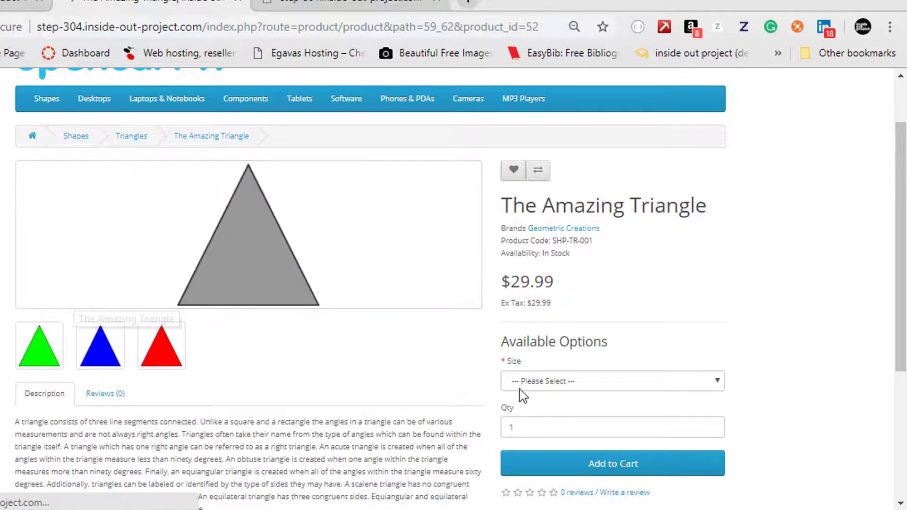
pyautogui.click(630, 385)
pyautogui.click(629, 385)
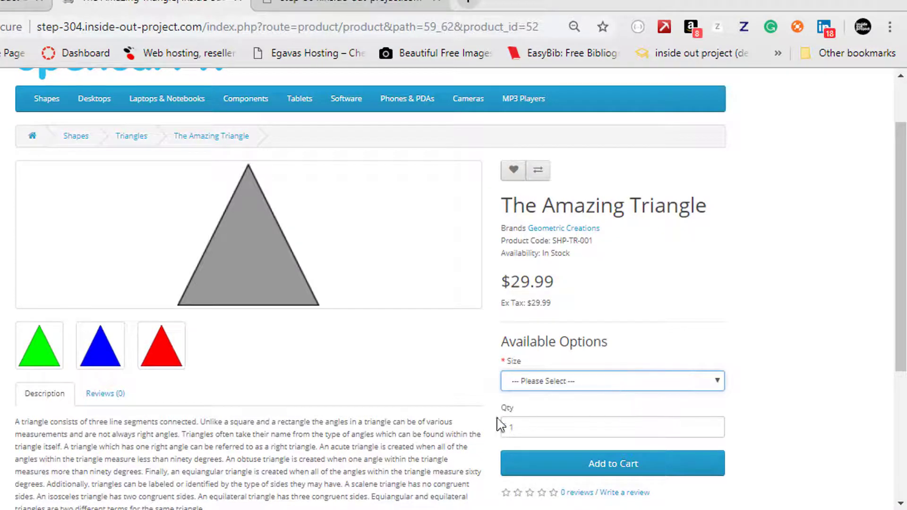
# Return to the admin page that failed to load, reload it and resubmit the product form
pyautogui.click(370, 9)
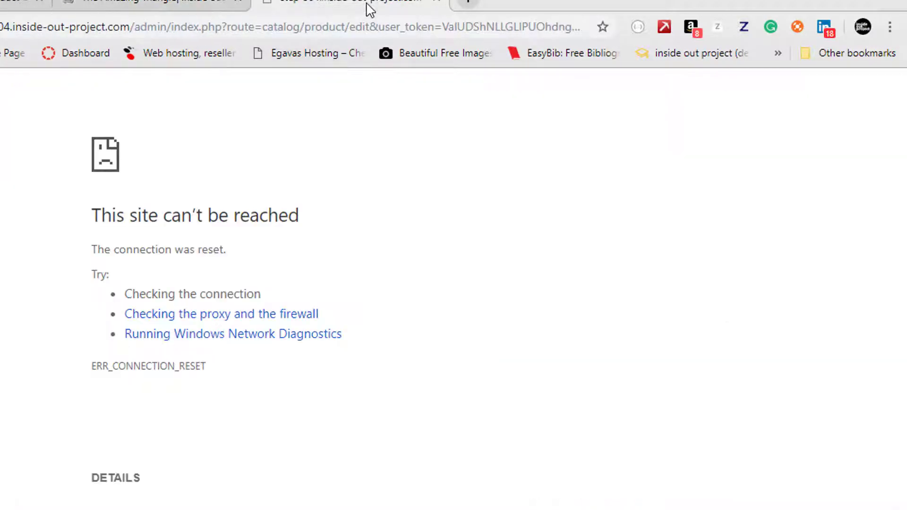
pyautogui.press('F5')
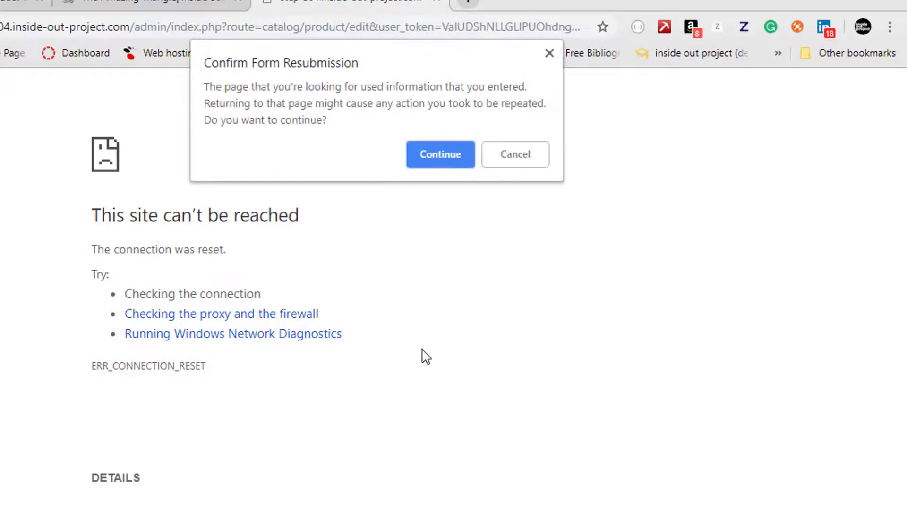
pyautogui.click(461, 154)
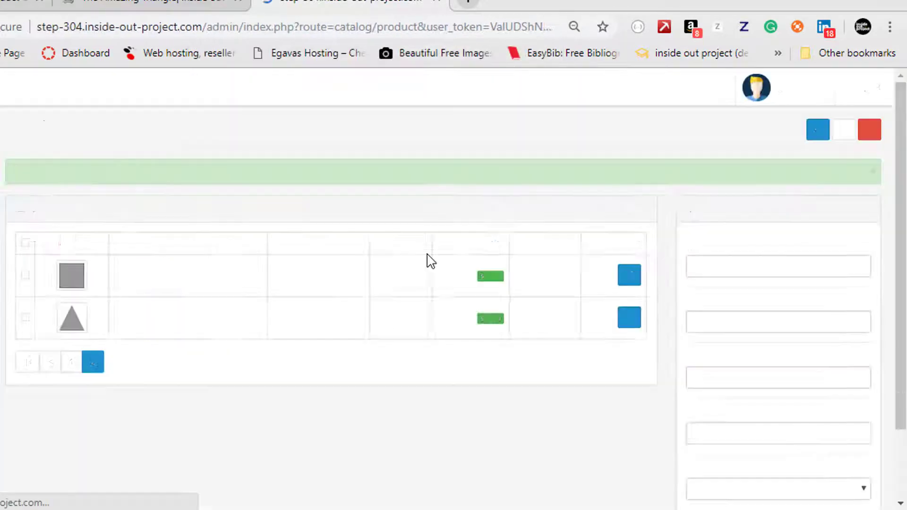
# Reopen The Amazing Triangle's Size option rows to verify the sizes and quantities, and save the product again
pyautogui.click(629, 319)
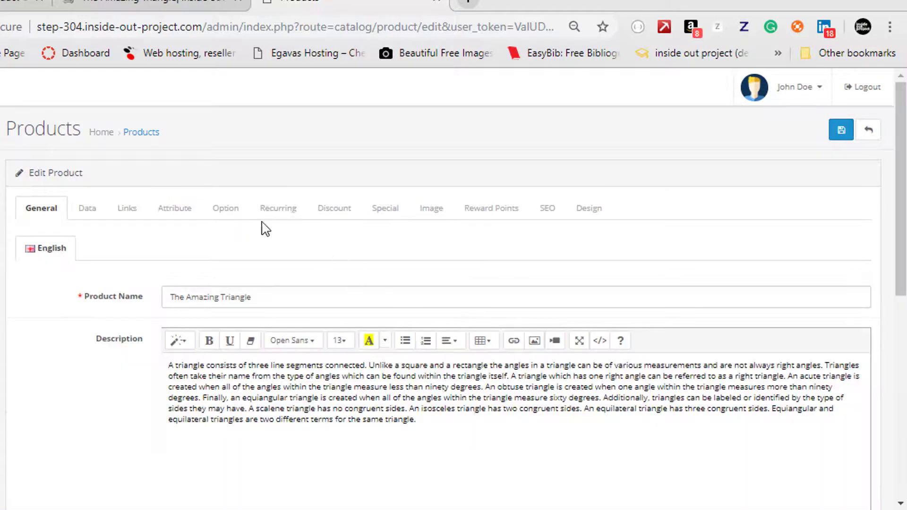
pyautogui.click(226, 208)
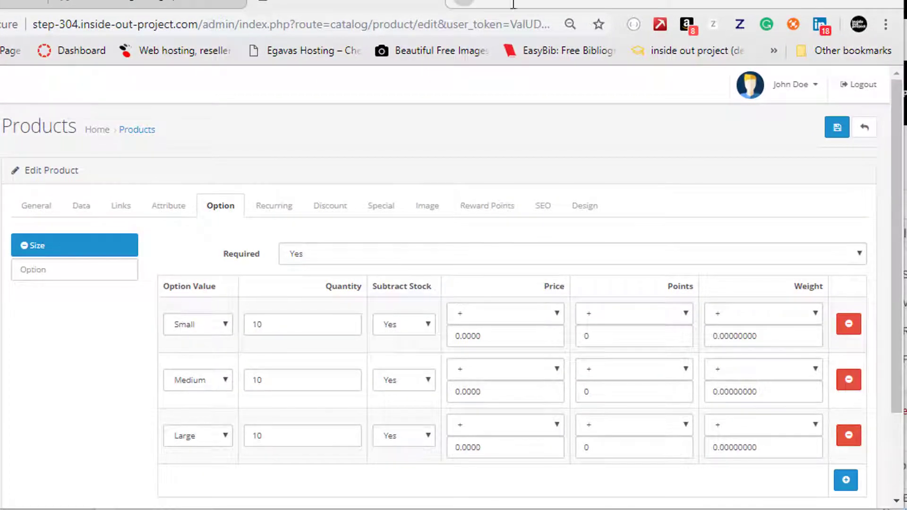
pyautogui.press('F11')
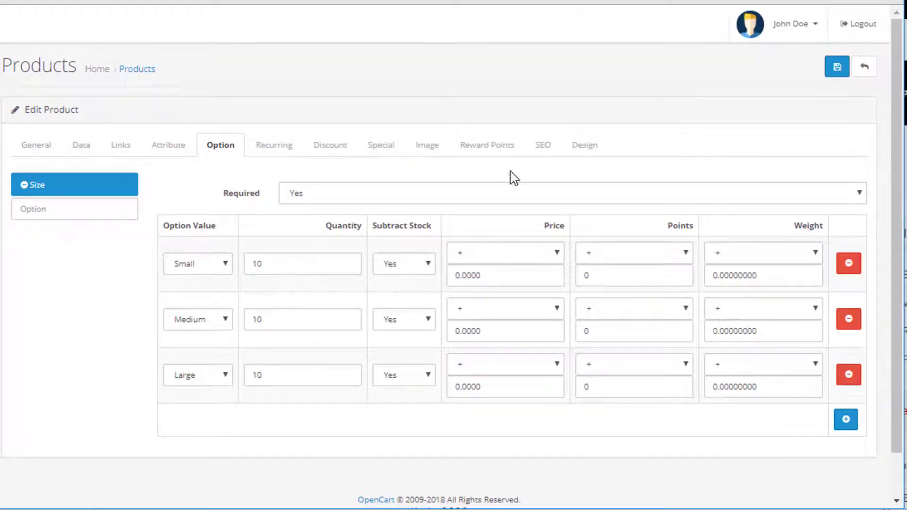
pyautogui.click(830, 72)
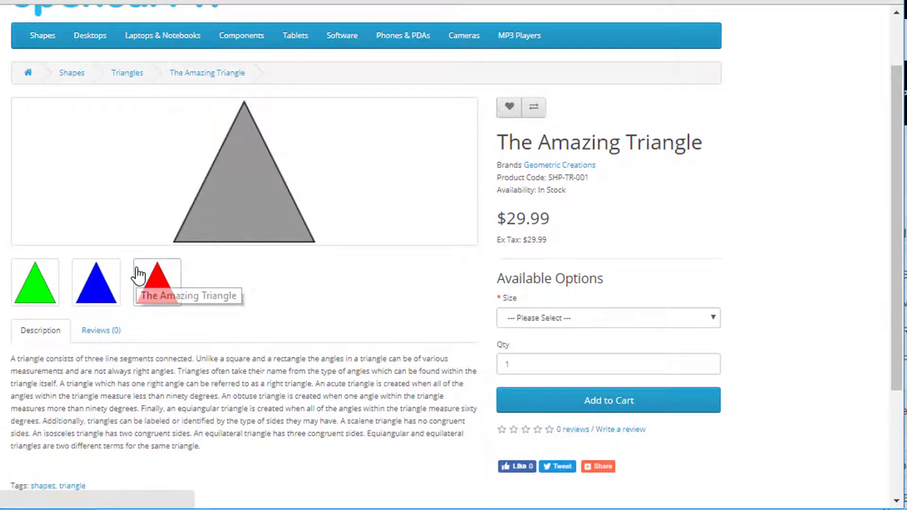
# Check the Size choices on The Amazing Triangle's storefront page and pick Small
pyautogui.click(598, 321)
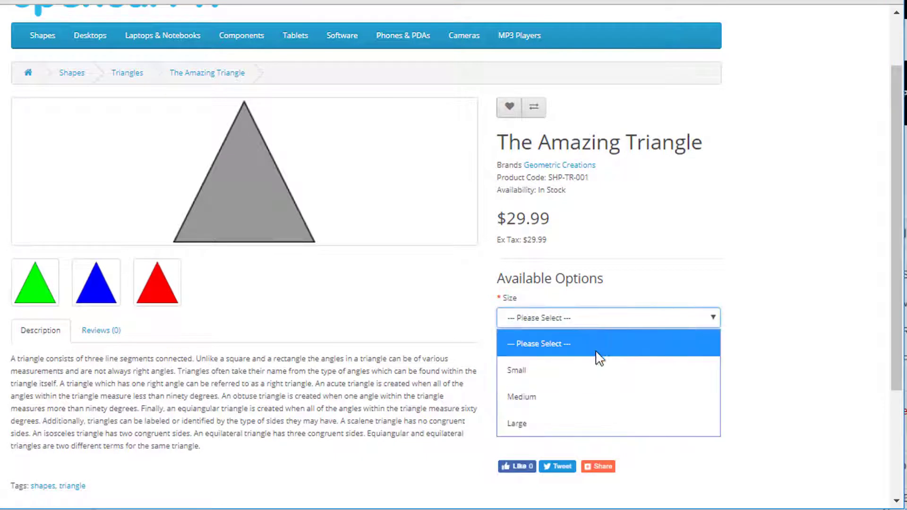
pyautogui.click(591, 370)
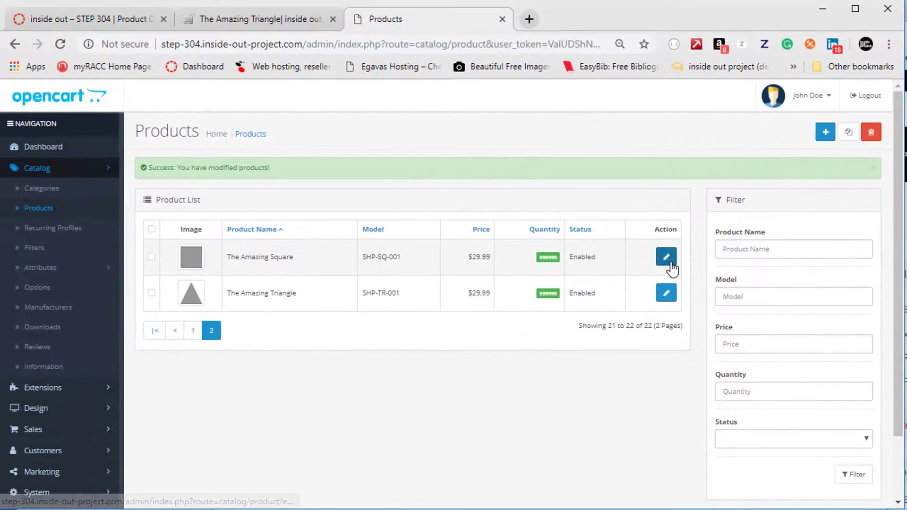
# Set the quantity of The Amazing Square's Small, Medium and Large Size rows to 10 each and save the product
pyautogui.click(624, 212)
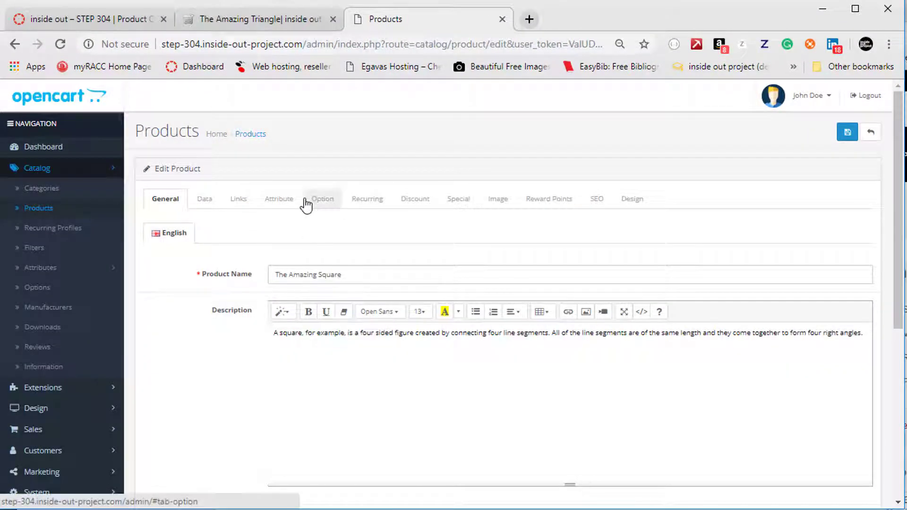
pyautogui.click(306, 203)
pyautogui.click(351, 301)
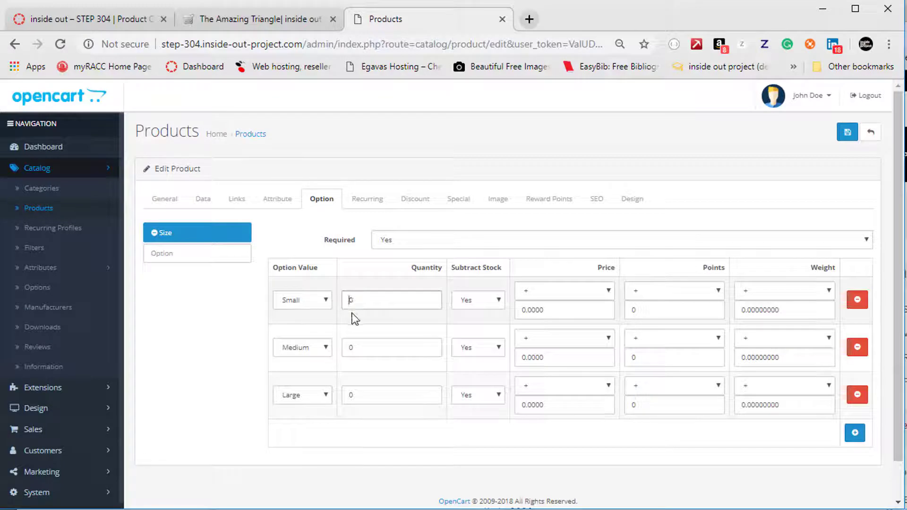
pyautogui.write('1')
pyautogui.click(350, 347)
pyautogui.write('1')
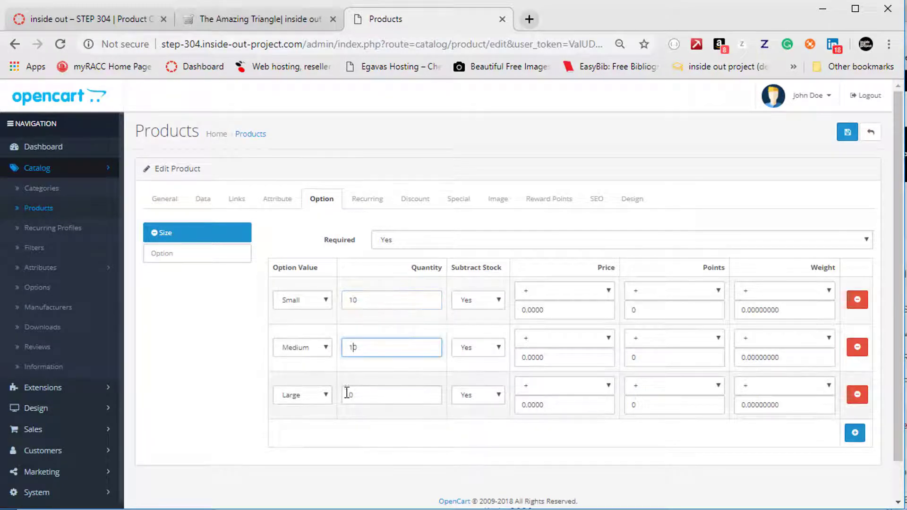
pyautogui.click(348, 395)
pyautogui.write('1')
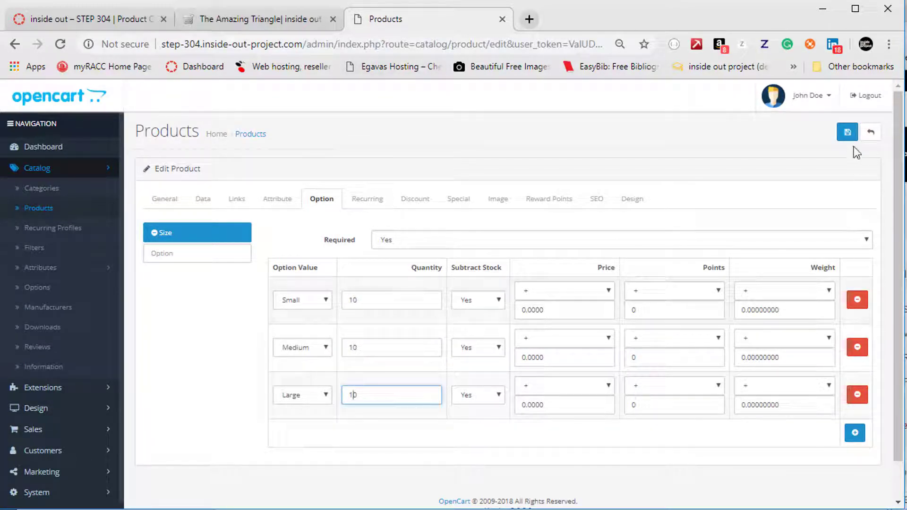
pyautogui.click(847, 132)
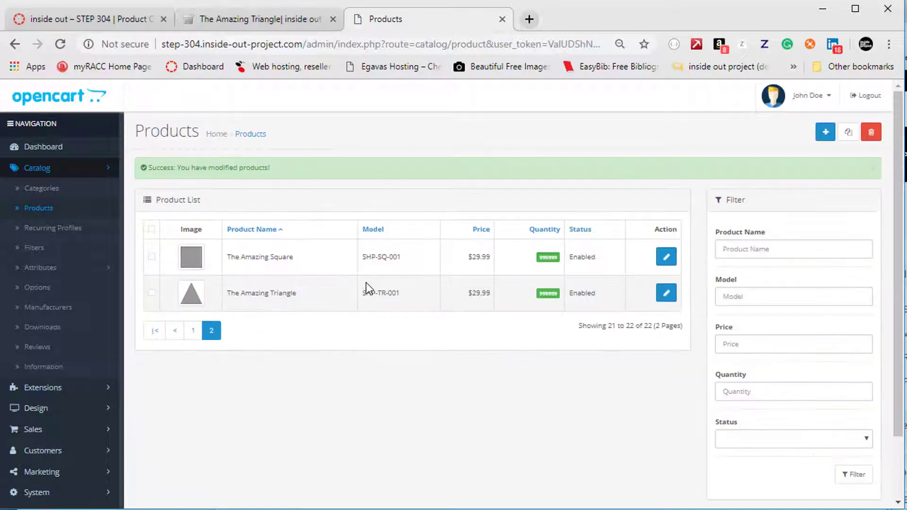
# Set the quantity of The Amazing Circle's Small, Medium and Large Size rows to 10 each and save the product
pyautogui.click(173, 333)
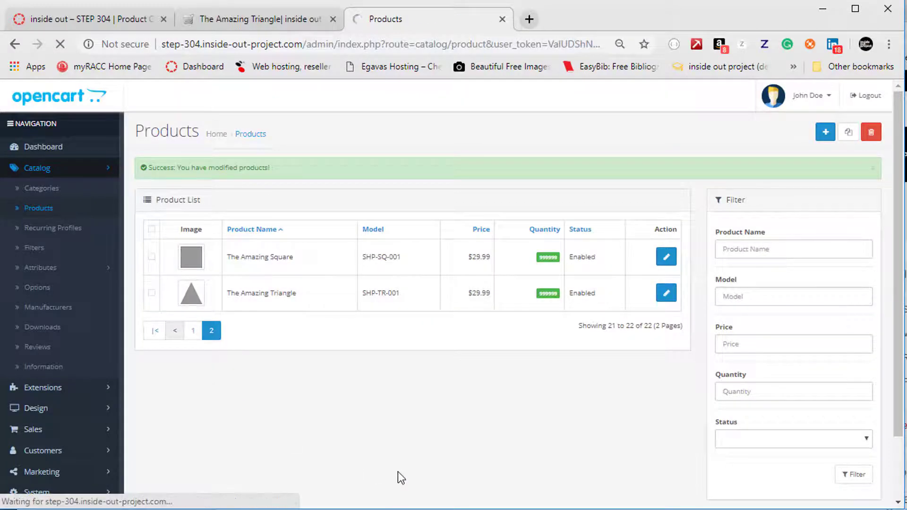
pyautogui.scroll(-10, 398, 397)
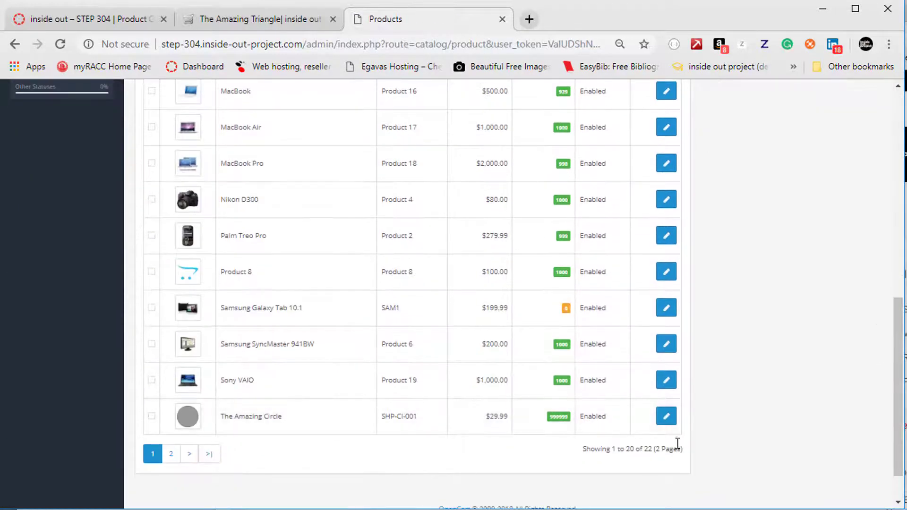
pyautogui.click(667, 420)
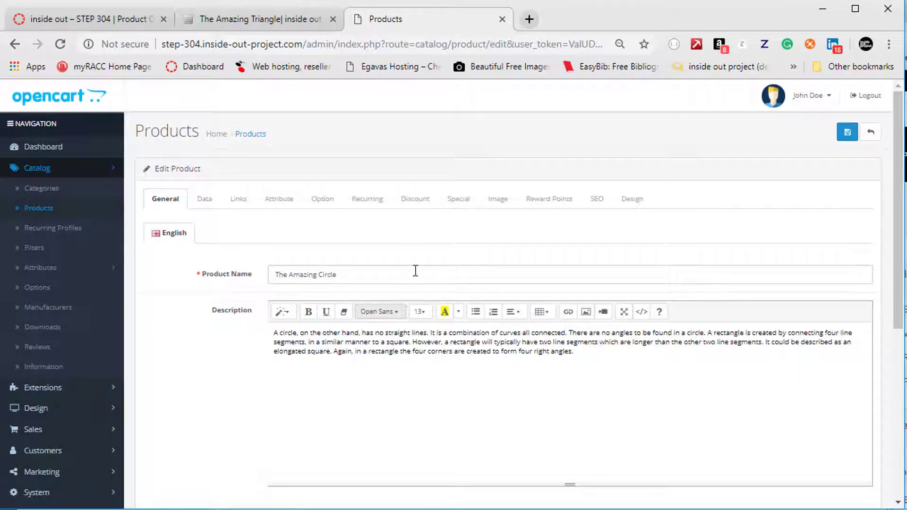
pyautogui.click(323, 199)
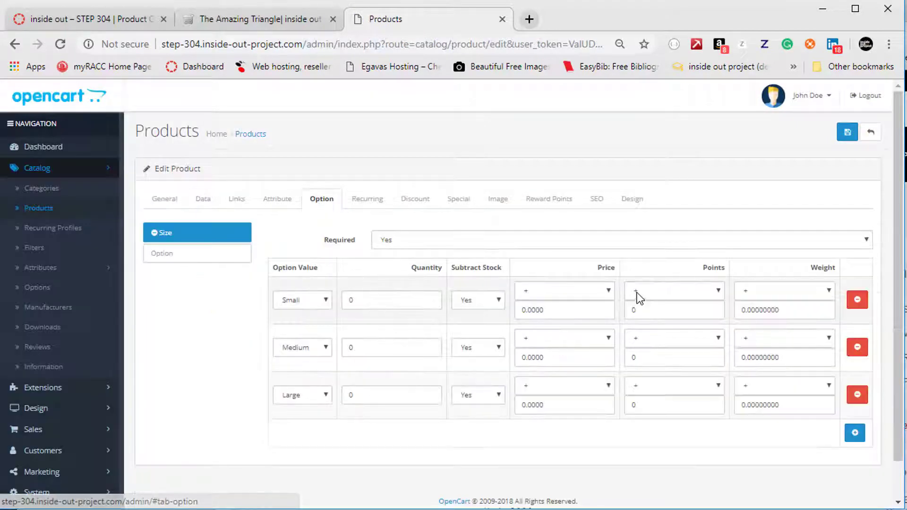
pyautogui.click(347, 303)
pyautogui.write('1')
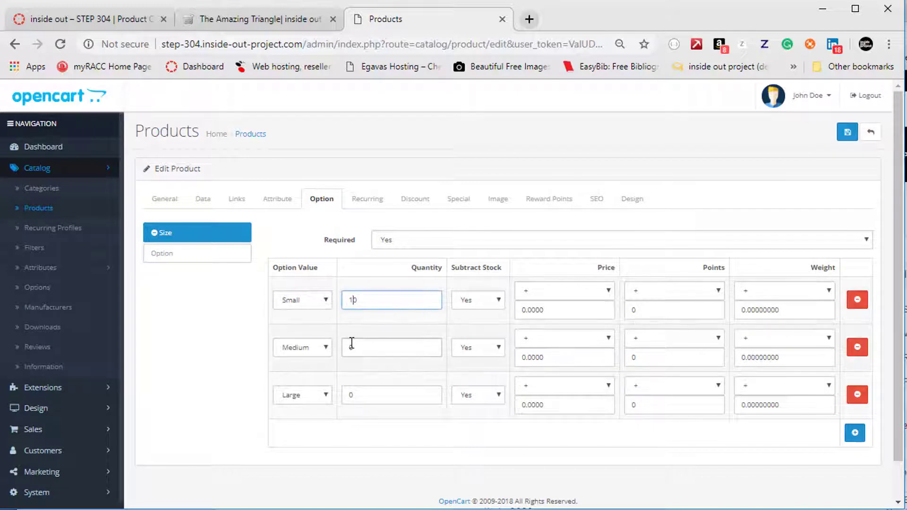
pyautogui.click(349, 347)
pyautogui.write('1')
pyautogui.click(350, 396)
pyautogui.write('1')
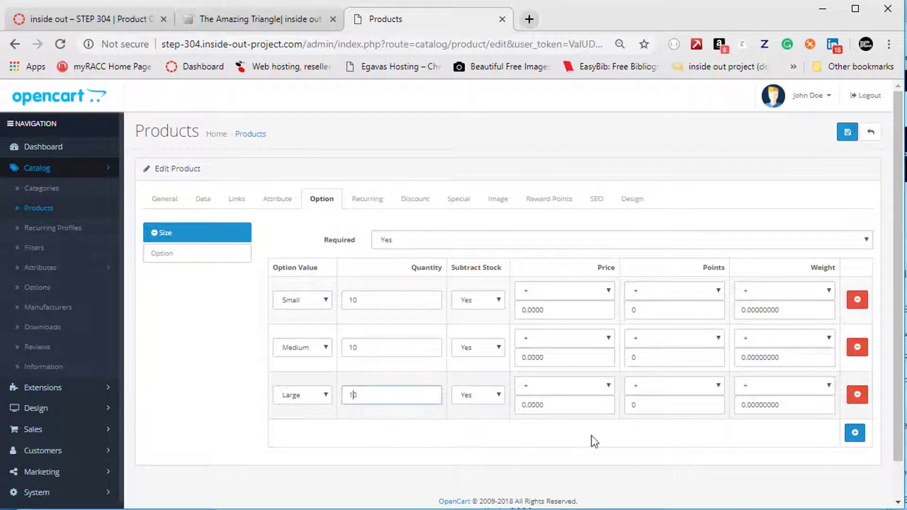
pyautogui.click(842, 135)
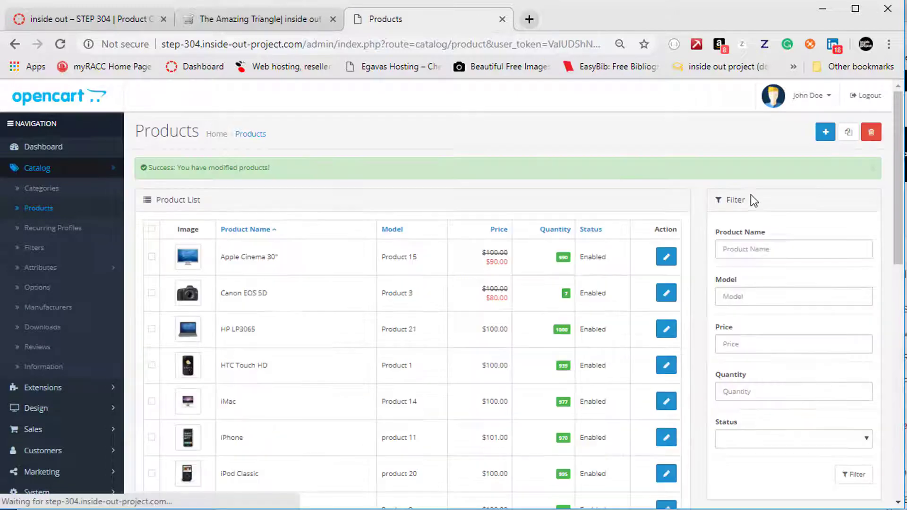
# Reopen The Amazing Circle's Size option rows to verify the saved quantities
pyautogui.scroll(-7, 603, 188)
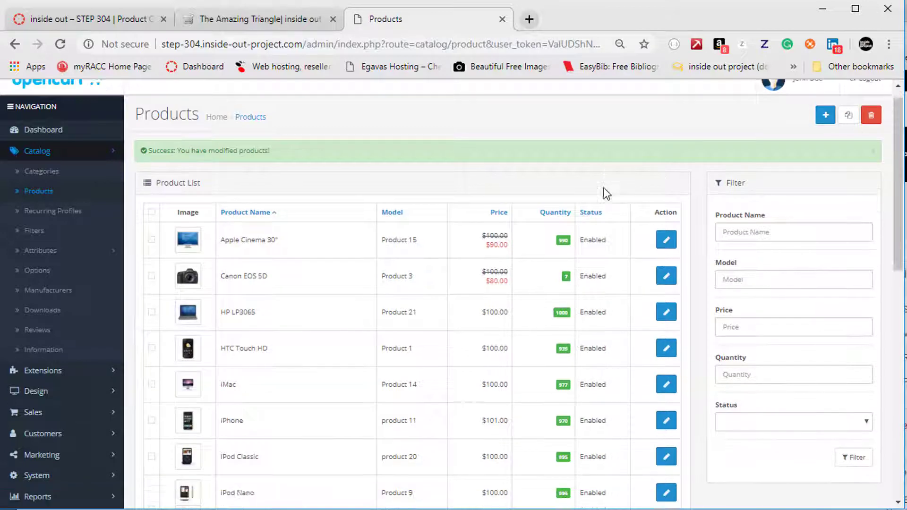
pyautogui.scroll(-5, 598, 199)
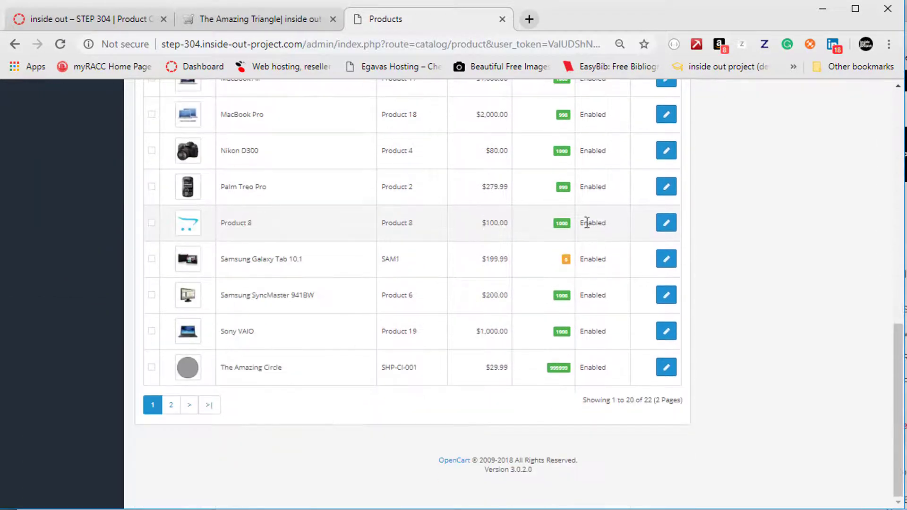
pyautogui.click(666, 371)
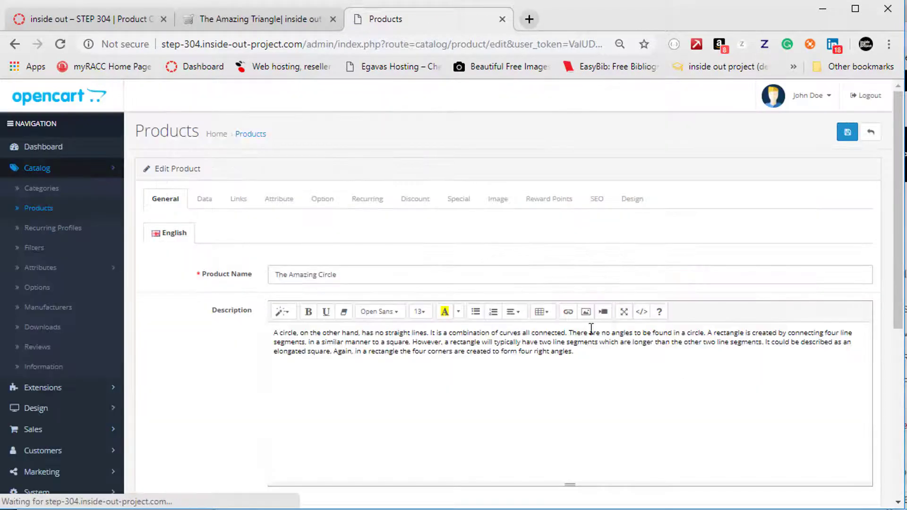
pyautogui.click(310, 204)
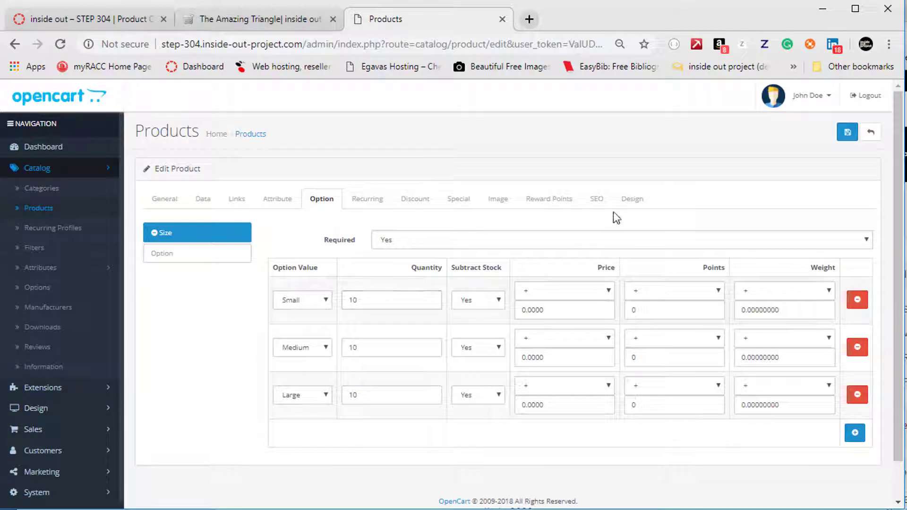
# Open The Amazing Circle's storefront page from the Shapes category and check its Size choices
pyautogui.click(253, 18)
pyautogui.scroll(2, 385, 320)
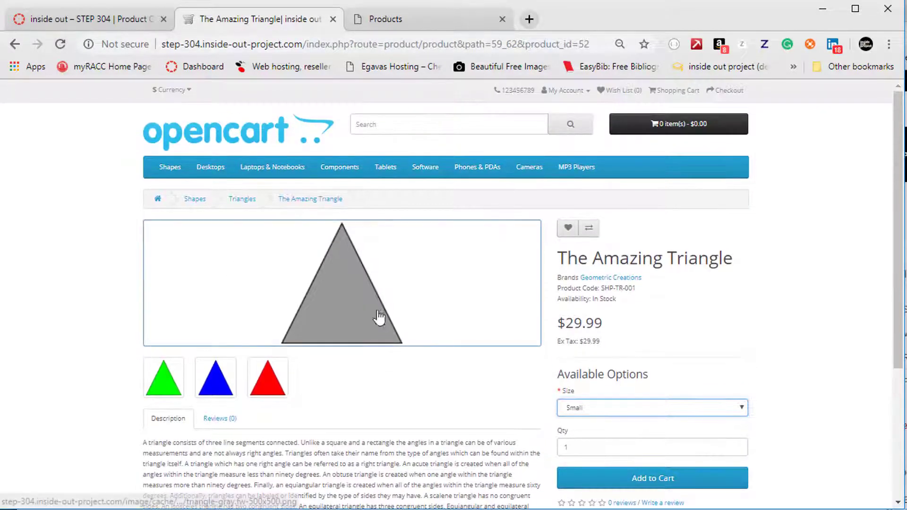
pyautogui.click(196, 200)
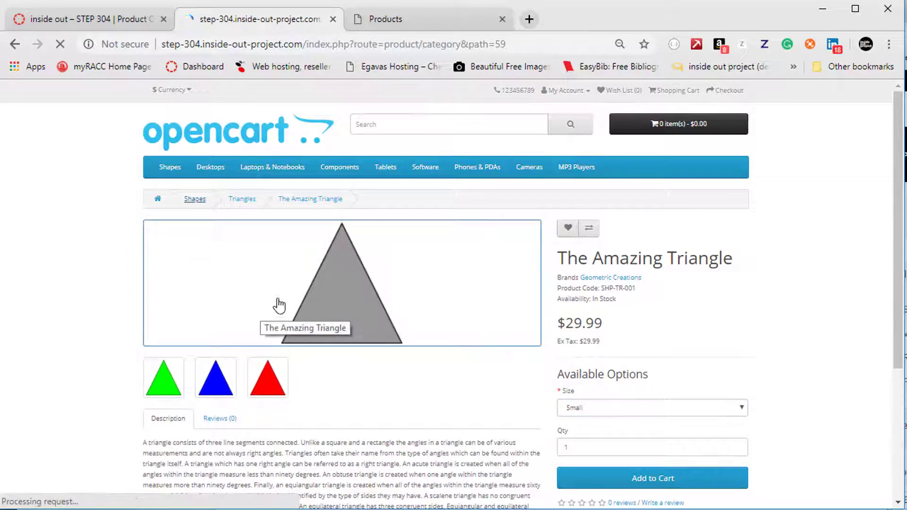
pyautogui.scroll(-5, 399, 314)
pyautogui.click(378, 270)
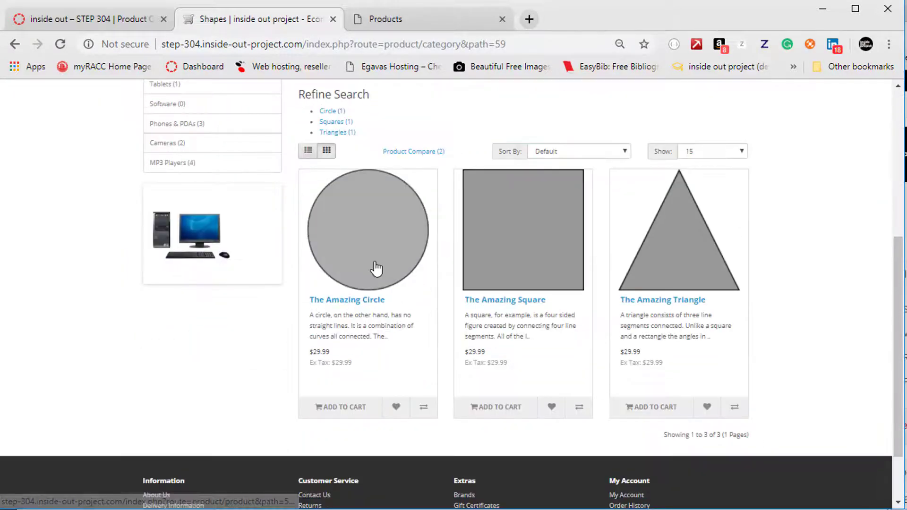
pyautogui.scroll(-2, 644, 320)
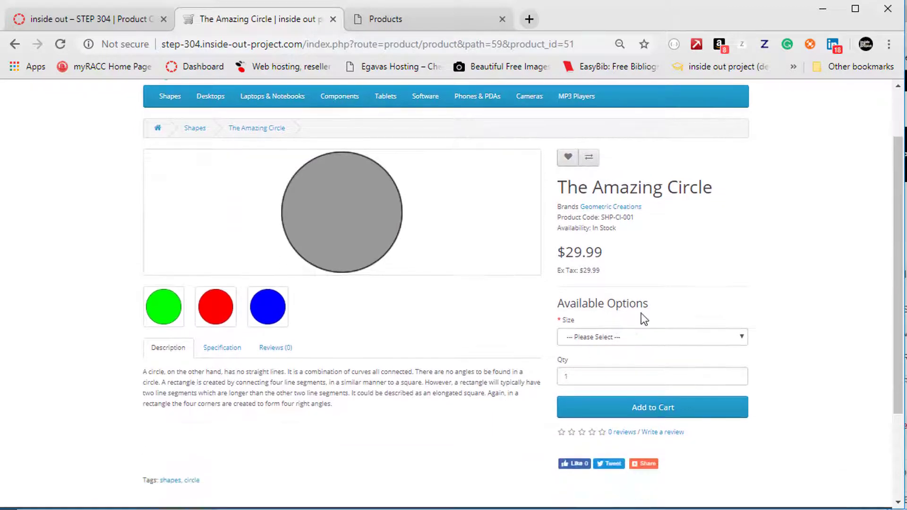
pyautogui.click(635, 338)
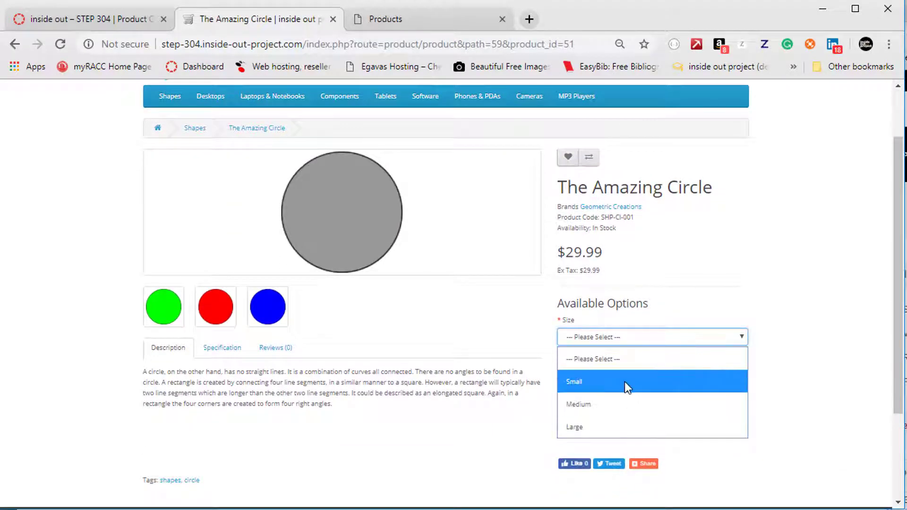
pyautogui.click(495, 343)
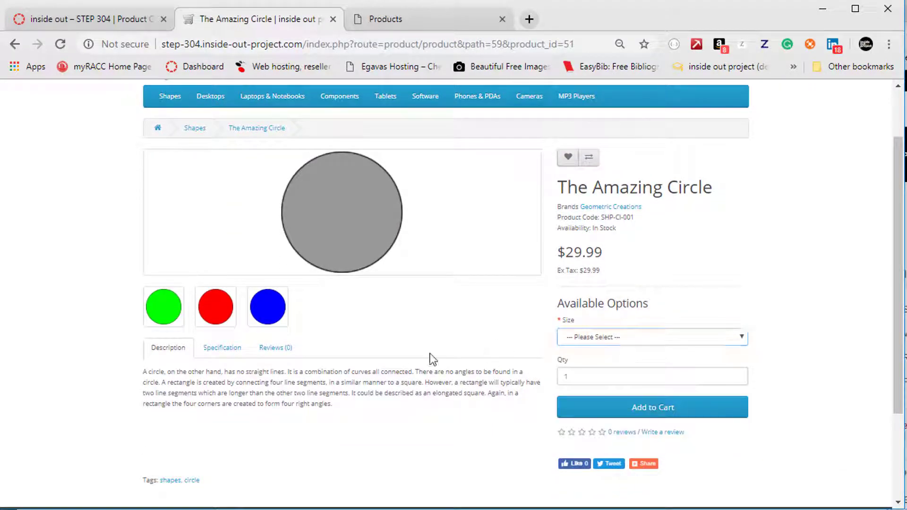
# Return to the store admin and open the catalog's list of product options
pyautogui.click(413, 20)
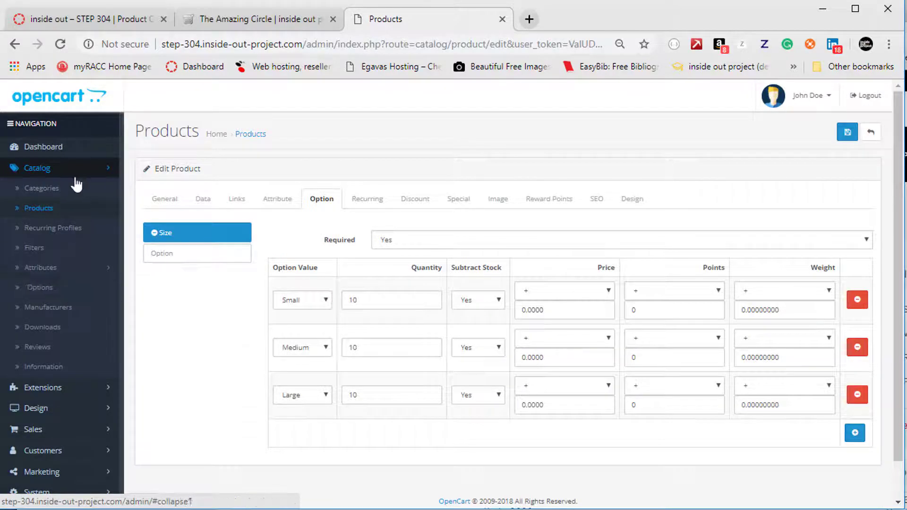
pyautogui.click(42, 287)
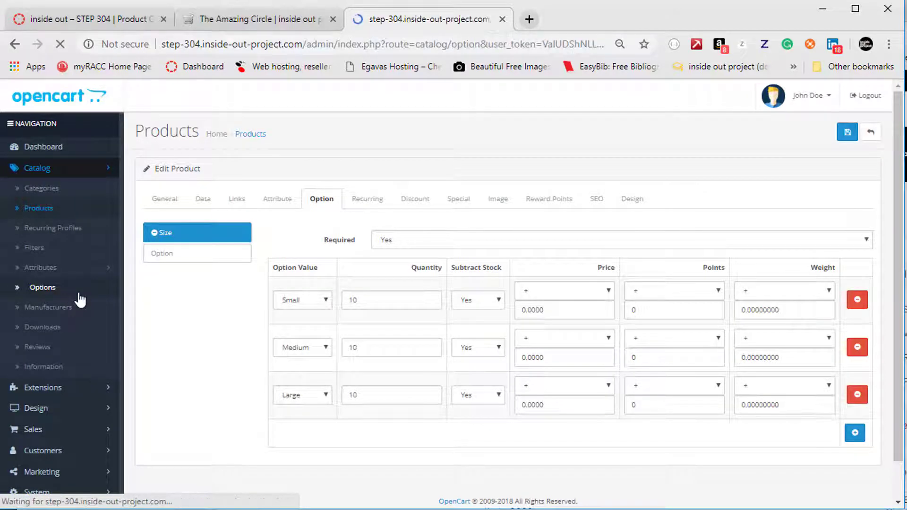
pyautogui.scroll(-2, 378, 304)
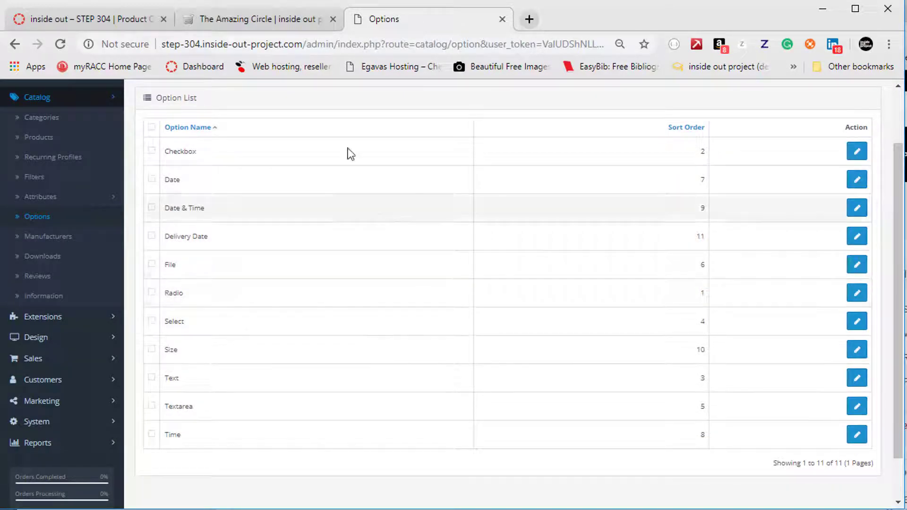
pyautogui.scroll(2, 362, 375)
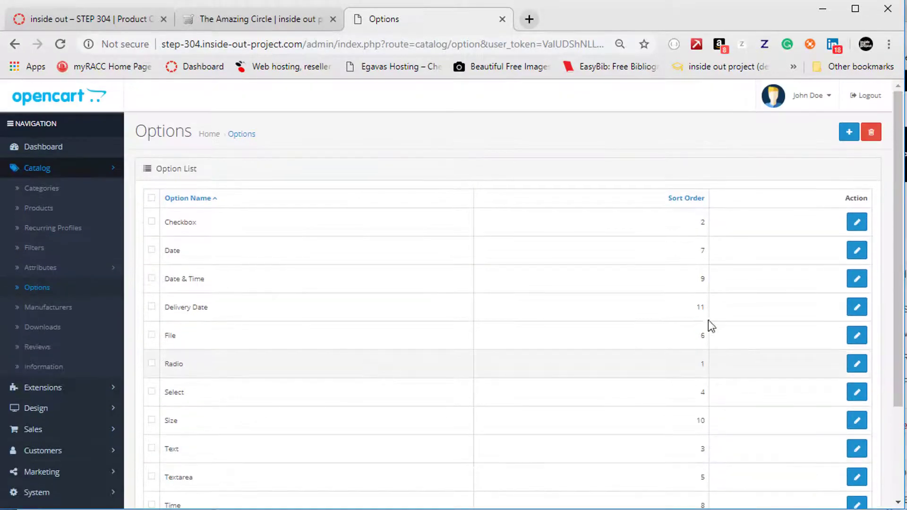
pyautogui.click(848, 132)
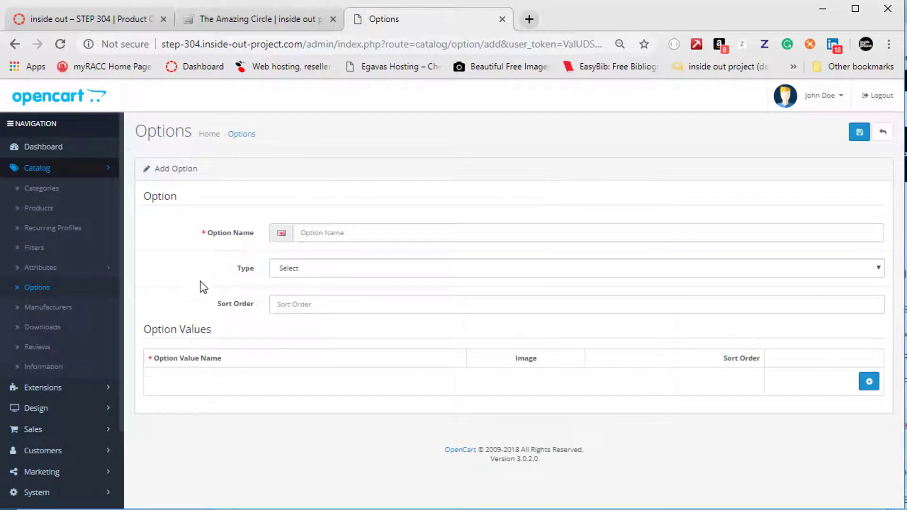
pyautogui.click(882, 133)
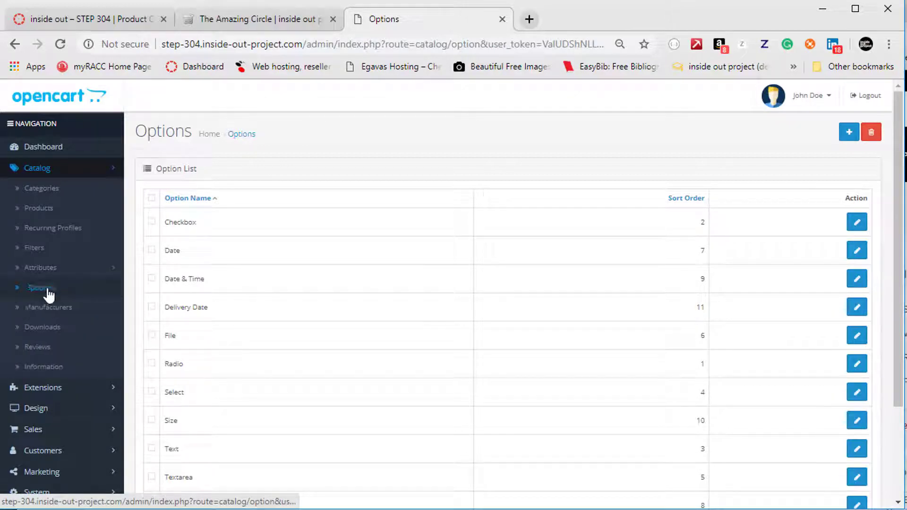
pyautogui.click(61, 296)
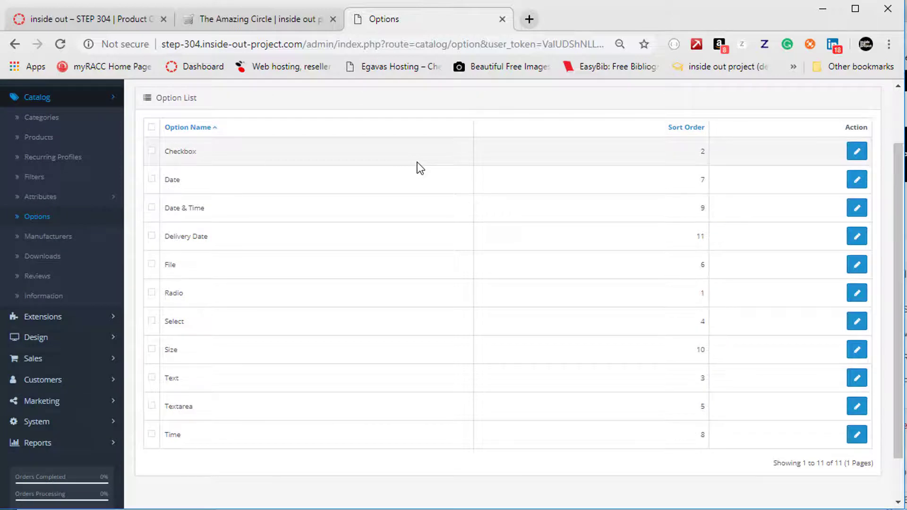
pyautogui.scroll(1, 418, 163)
pyautogui.scroll(-1, 418, 162)
pyautogui.scroll(2, 824, 137)
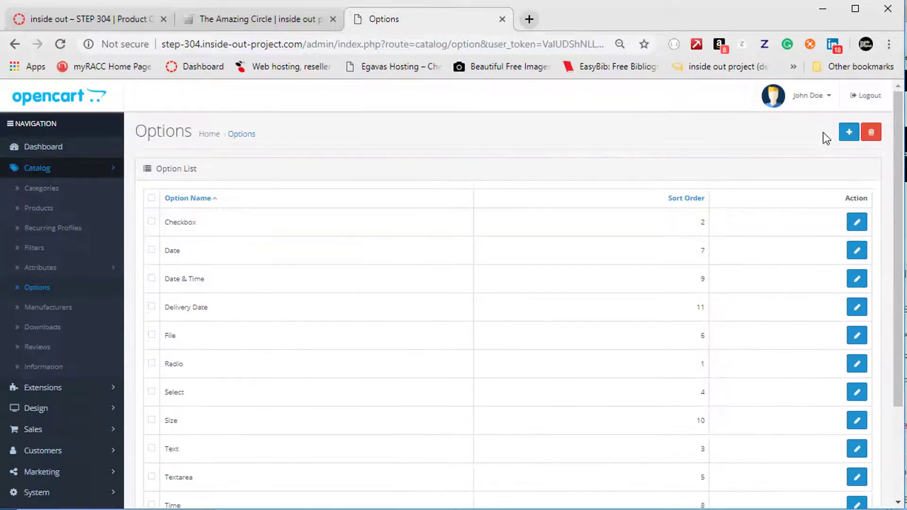
# Start a new product option named Colors with the type Radio, leaving its sort order empty
pyautogui.click(849, 132)
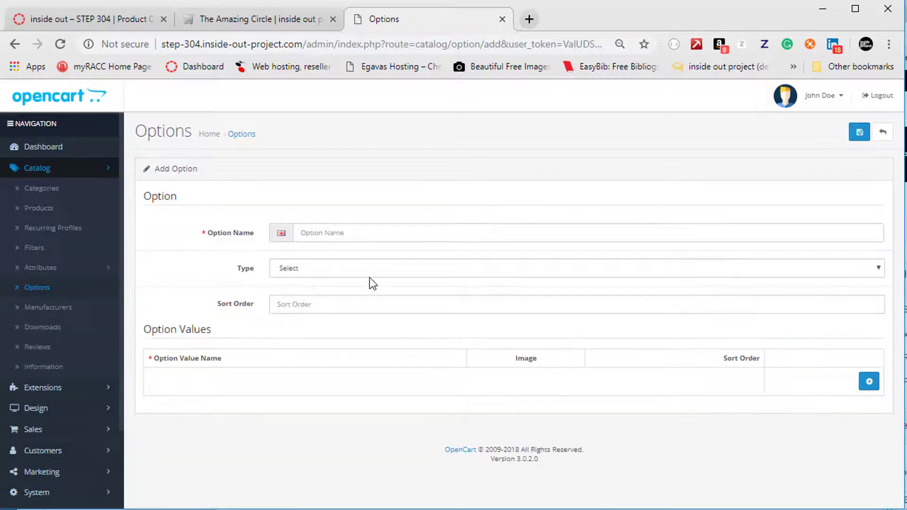
pyautogui.click(366, 240)
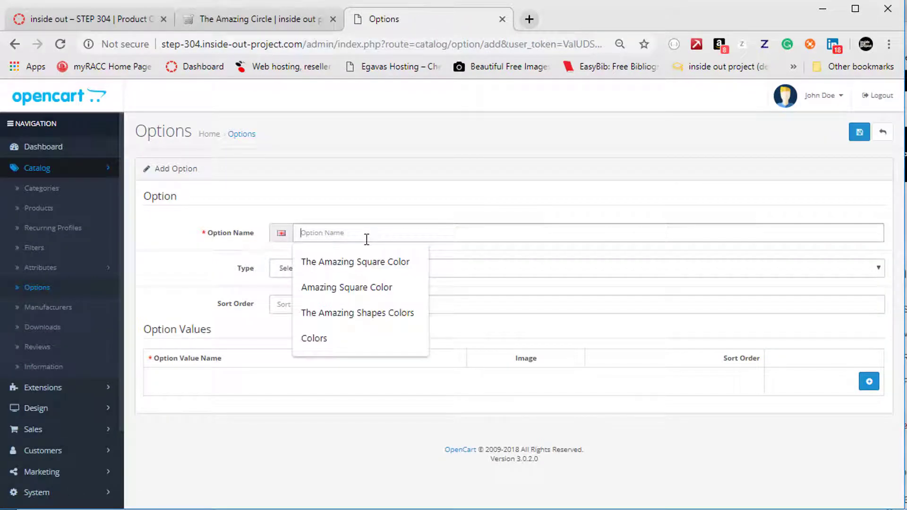
pyautogui.click(371, 338)
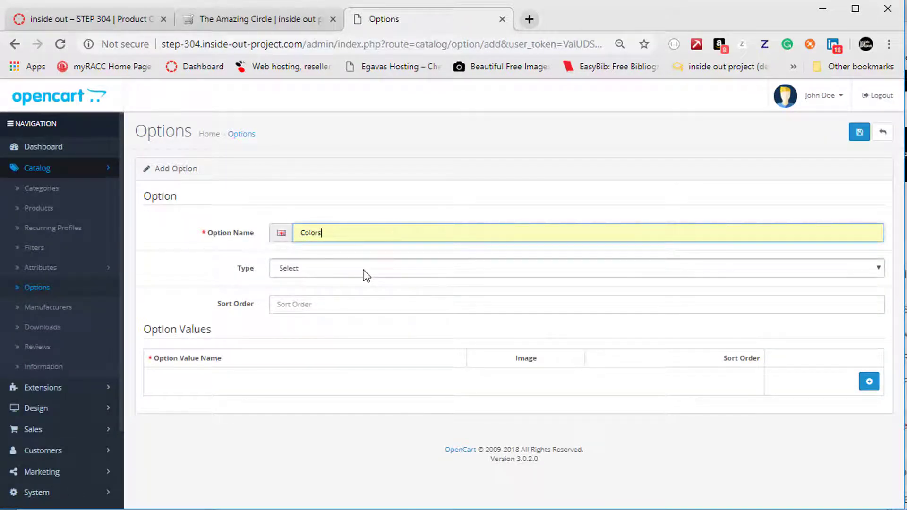
pyautogui.click(318, 269)
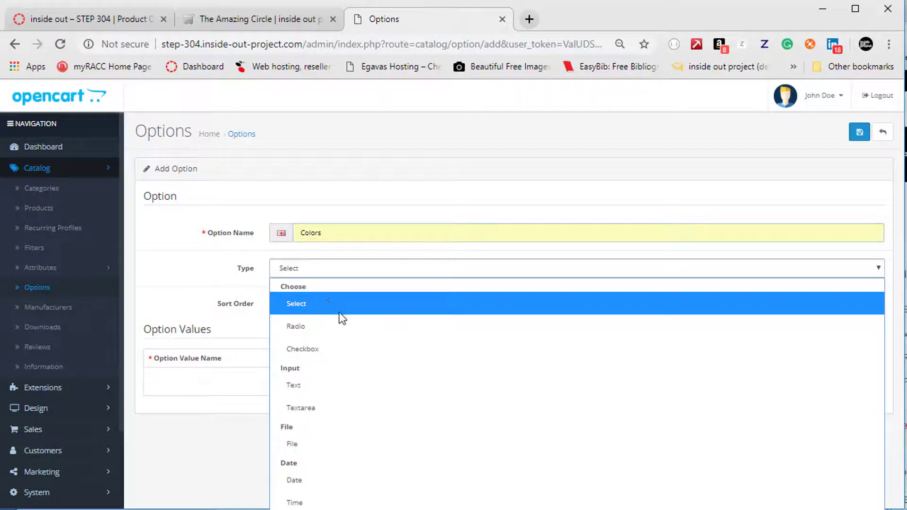
pyautogui.click(402, 327)
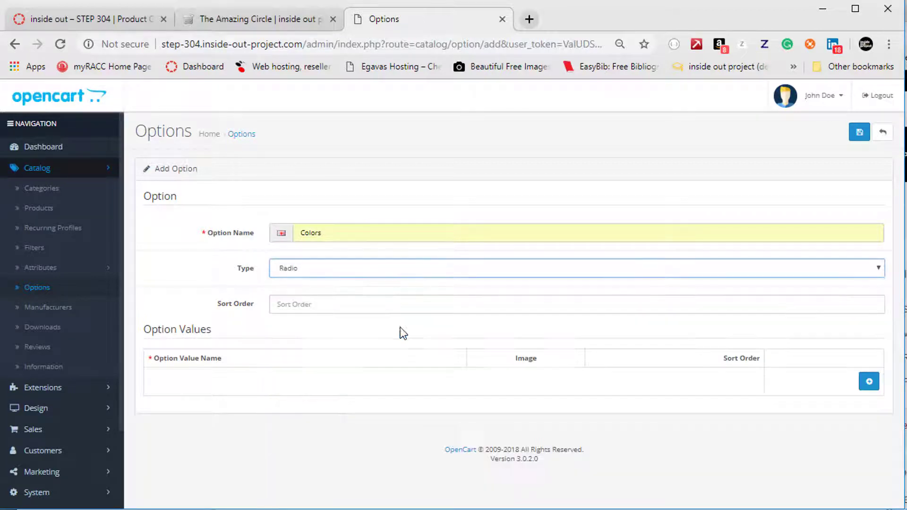
pyautogui.click(390, 306)
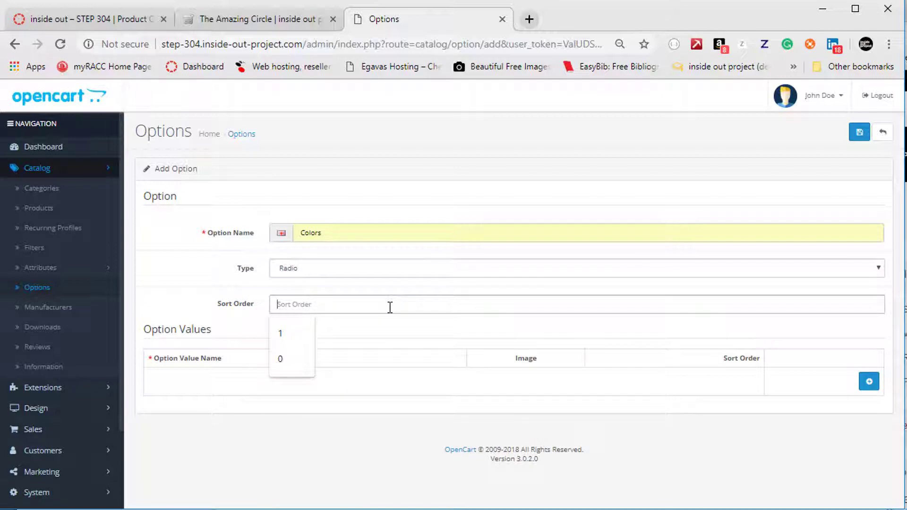
pyautogui.click(190, 300)
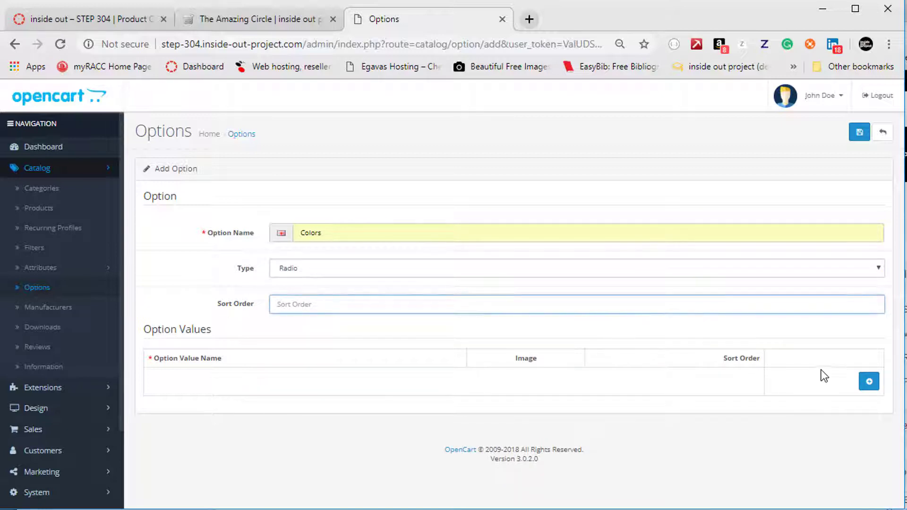
# Add an option value row named Red to the Colors option
pyautogui.click(869, 383)
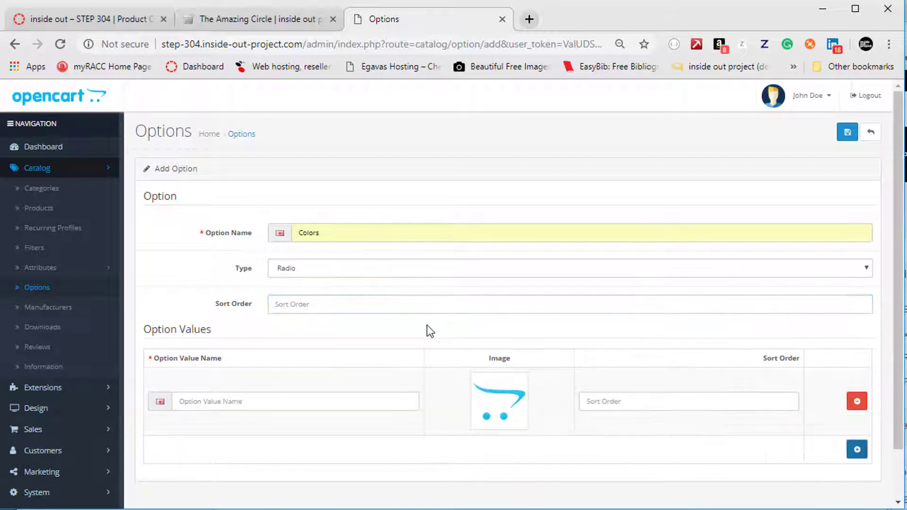
pyautogui.scroll(-2, 430, 331)
pyautogui.click(351, 348)
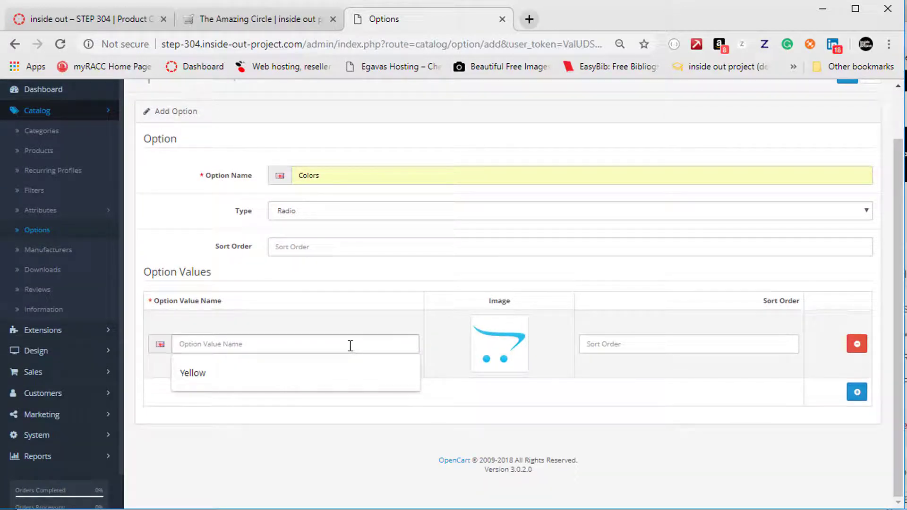
pyautogui.write('Red')
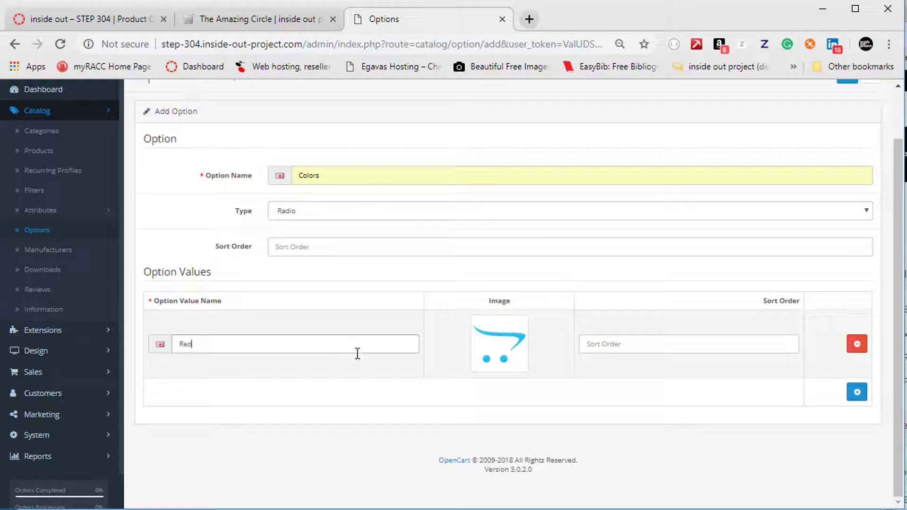
# Add two more option value rows to the Colors option, named Green and Blue
pyautogui.click(858, 391)
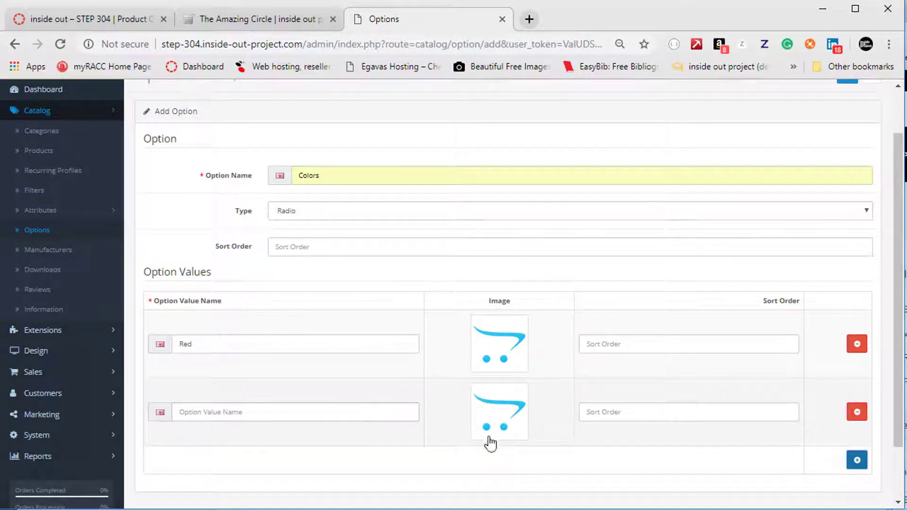
pyautogui.click(390, 412)
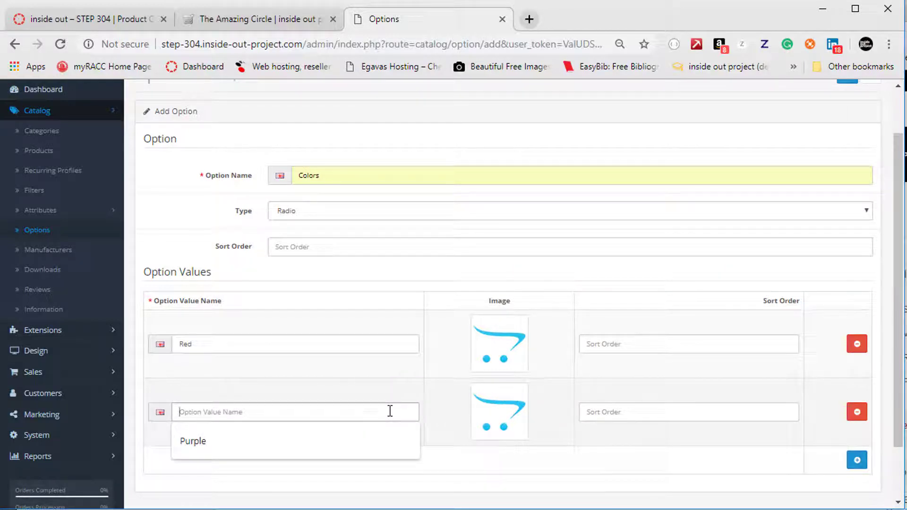
pyautogui.write('Green')
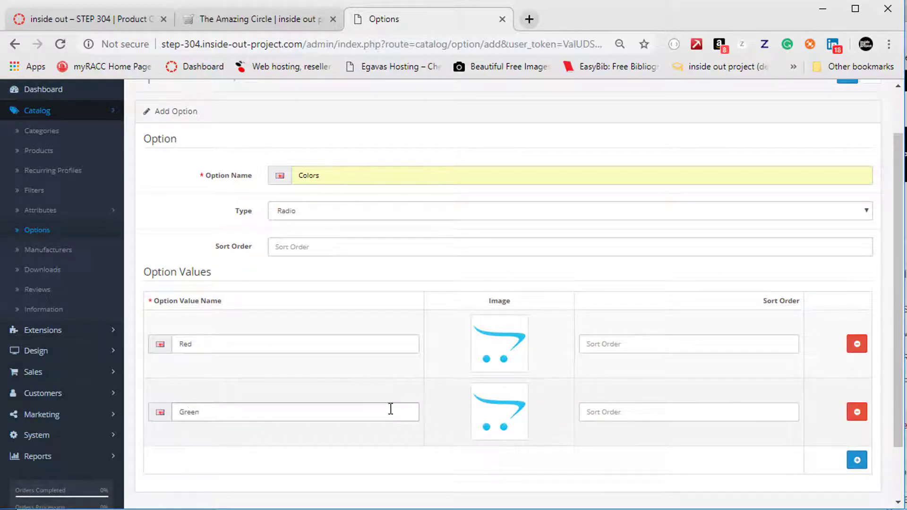
pyautogui.scroll(-2, 391, 409)
pyautogui.click(857, 392)
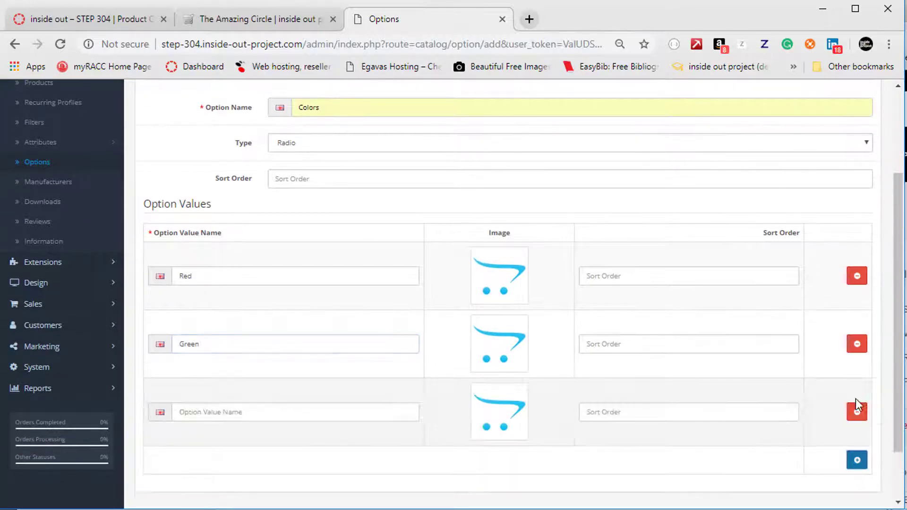
pyautogui.click(384, 411)
pyautogui.write('Bl')
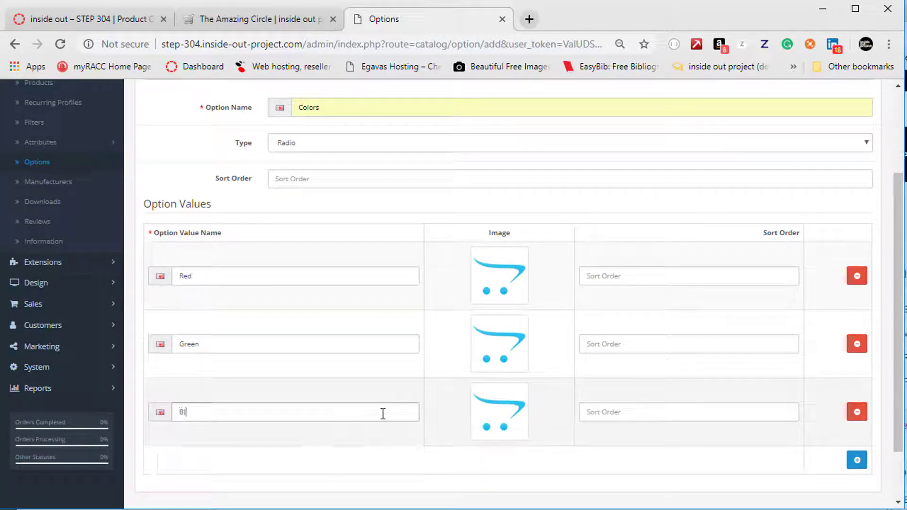
pyautogui.write('ue')
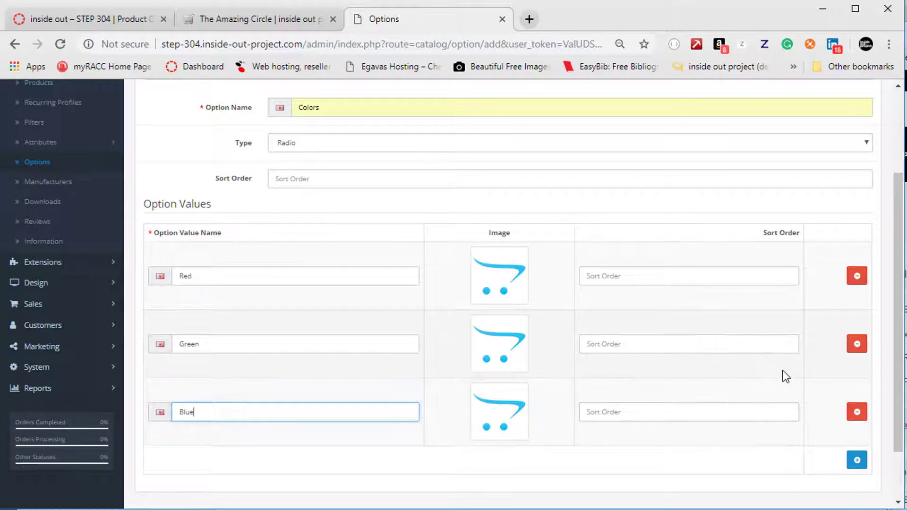
# Set the sort order to 0 for Red, 1 for Green and 2 for Blue, and save the Colors option
pyautogui.scroll(3, 786, 371)
pyautogui.scroll(-3, 827, 354)
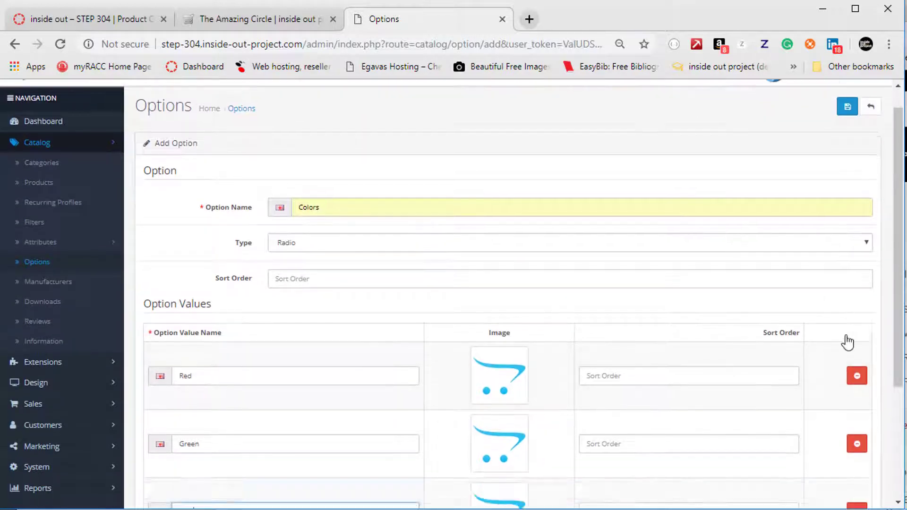
pyautogui.click(734, 259)
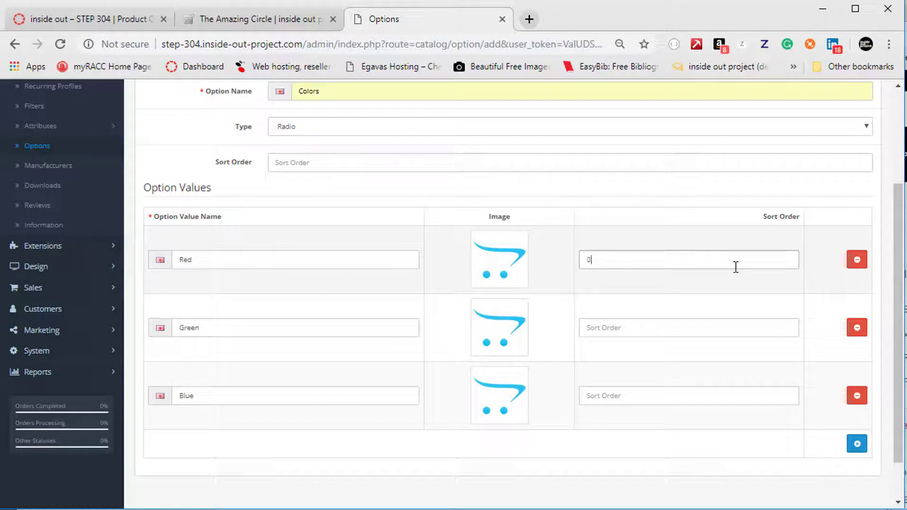
pyautogui.click(706, 327)
pyautogui.write('1')
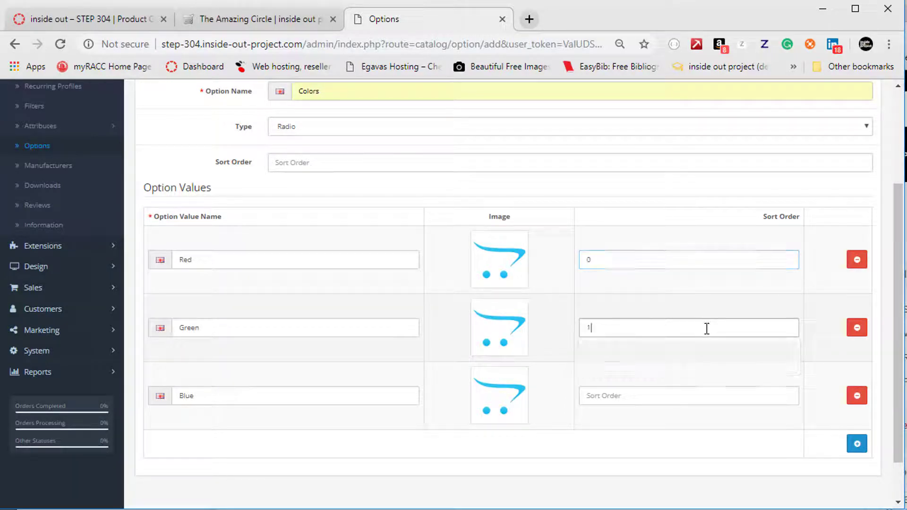
pyautogui.click(699, 389)
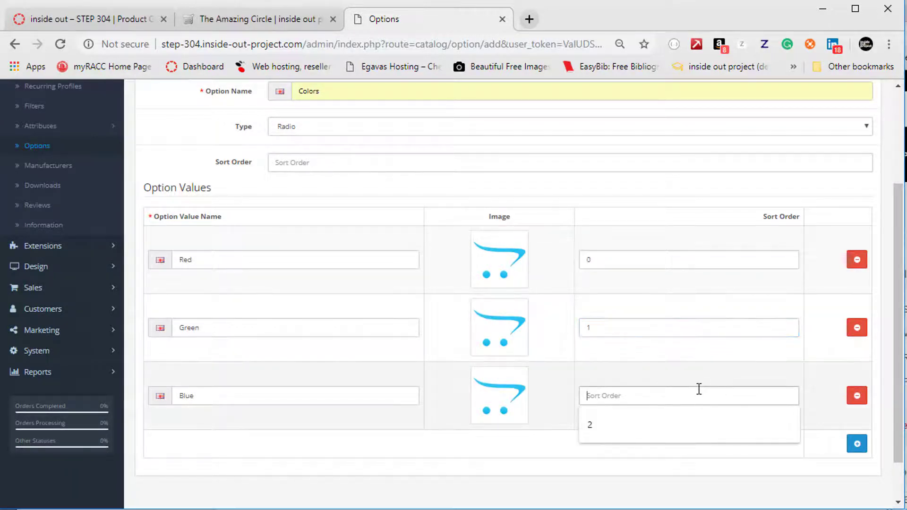
pyautogui.write('2')
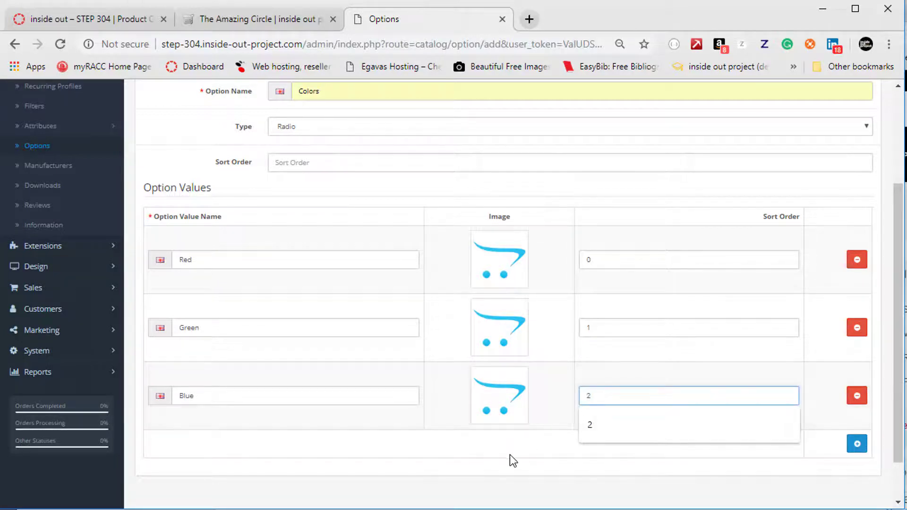
pyautogui.click(589, 438)
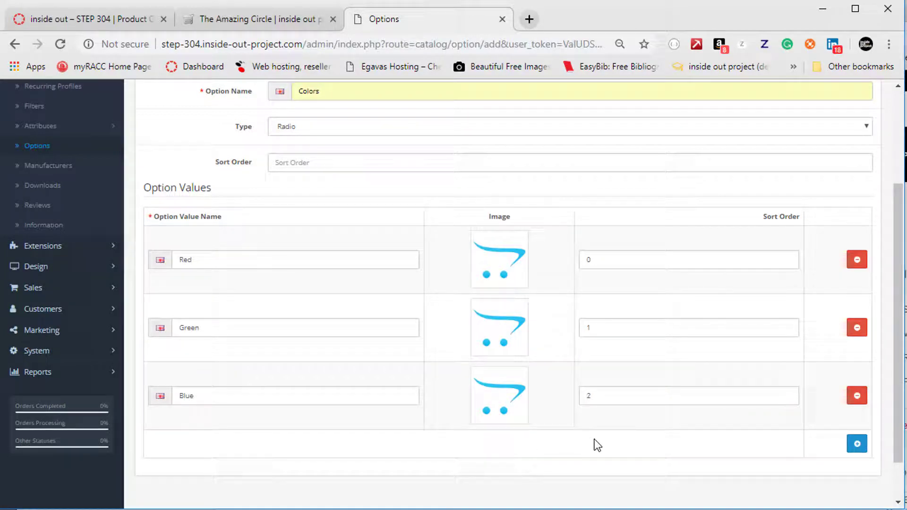
pyautogui.scroll(3, 599, 445)
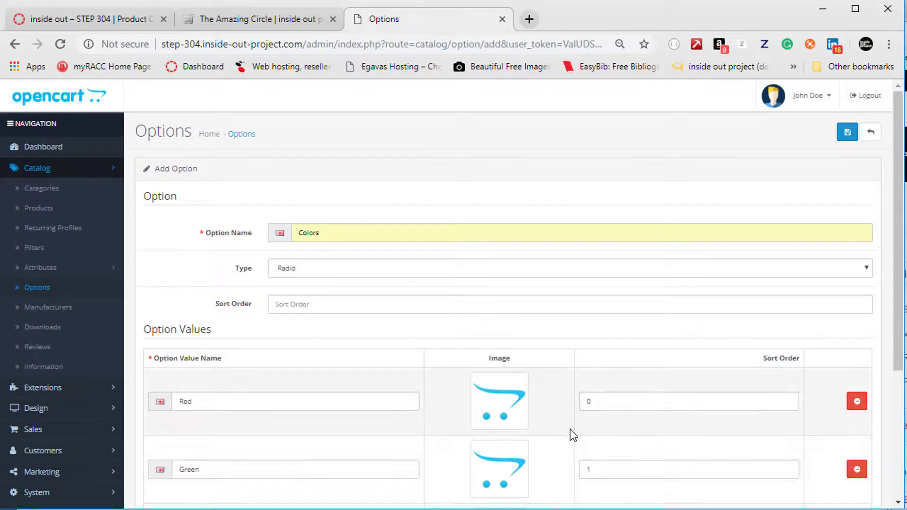
pyautogui.click(846, 135)
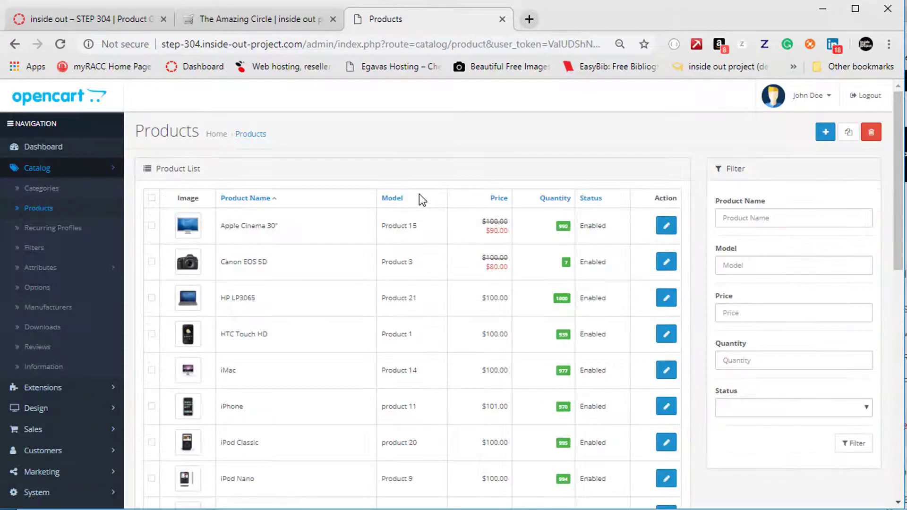
# Open The Amazing Circle for editing from the product list and add the Colors option to it
pyautogui.scroll(-15, 418, 194)
pyautogui.scroll(-1, 265, 421)
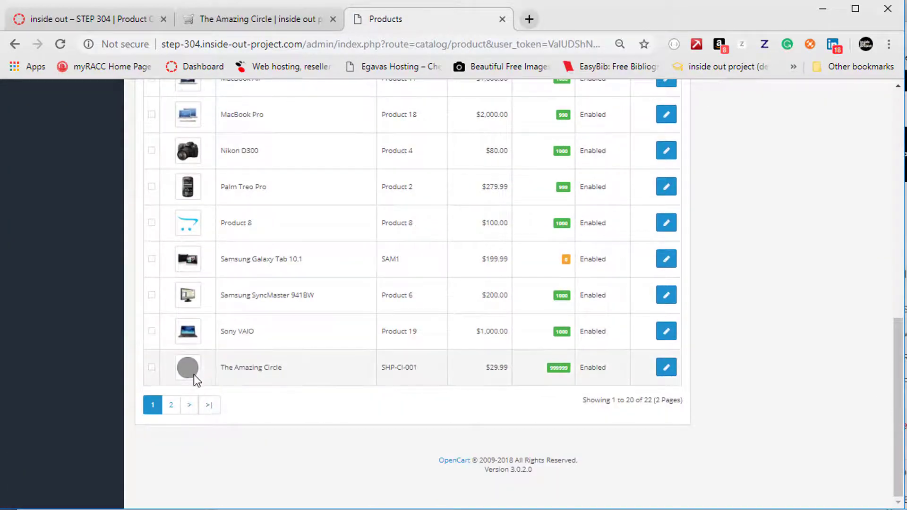
pyautogui.click(677, 371)
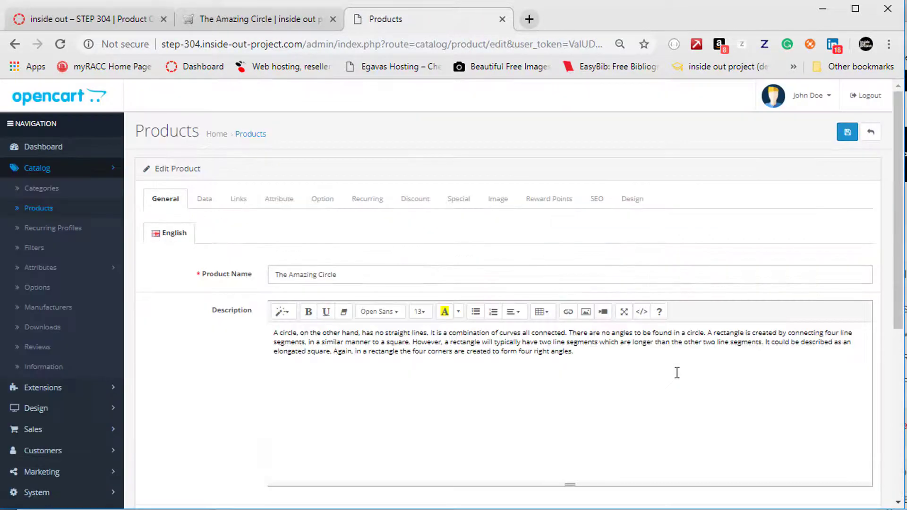
pyautogui.click(337, 205)
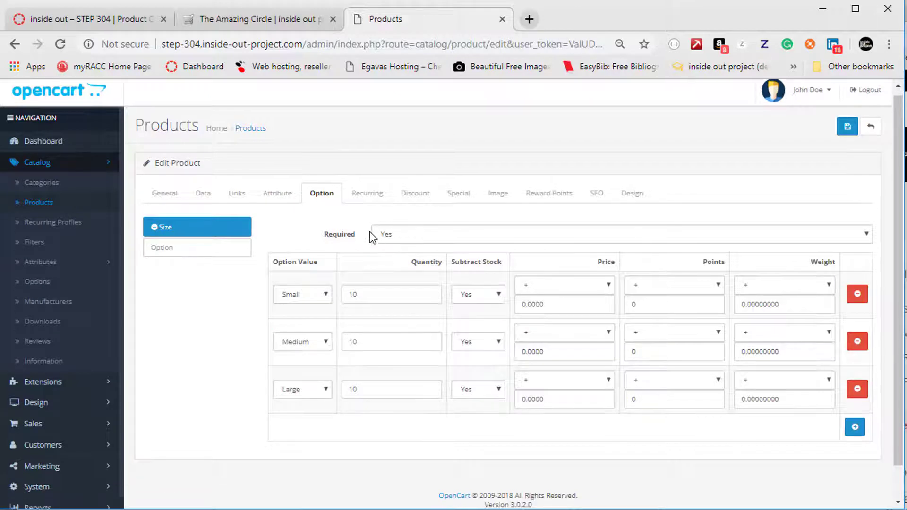
pyautogui.scroll(-1, 369, 232)
pyautogui.click(183, 217)
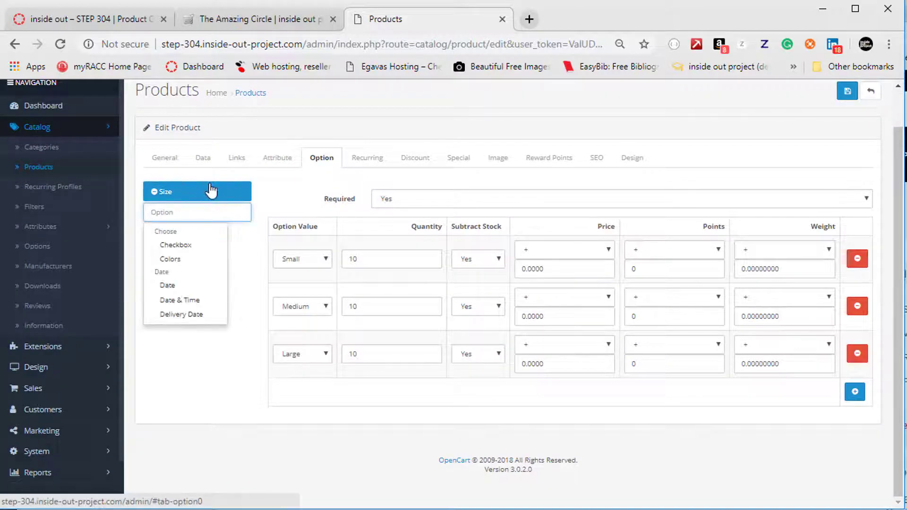
pyautogui.write('Co')
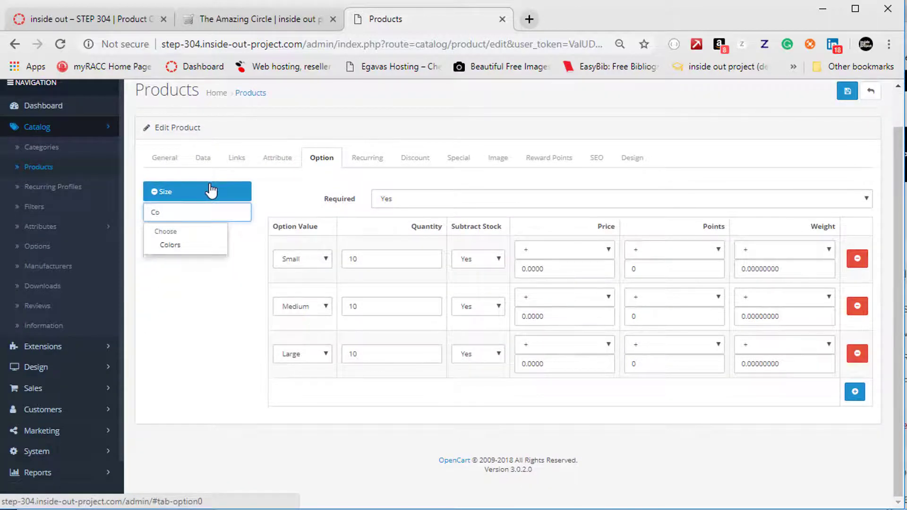
pyautogui.click(203, 246)
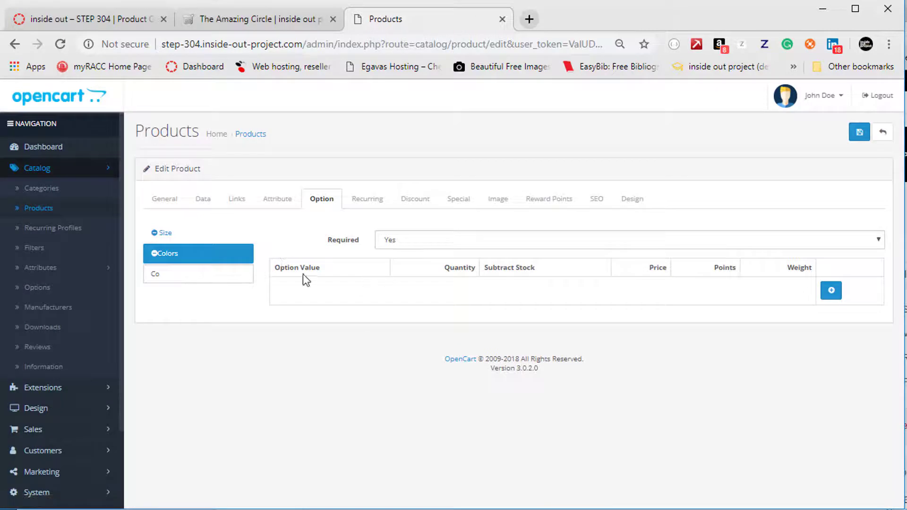
# Add three value rows to the product's Colors option and assign them Red, Green and Blue
pyautogui.click(831, 290)
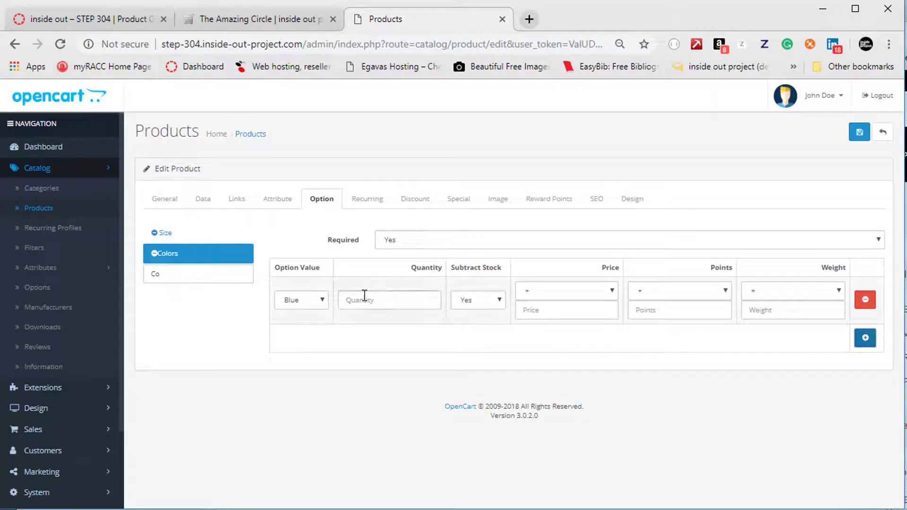
pyautogui.click(865, 338)
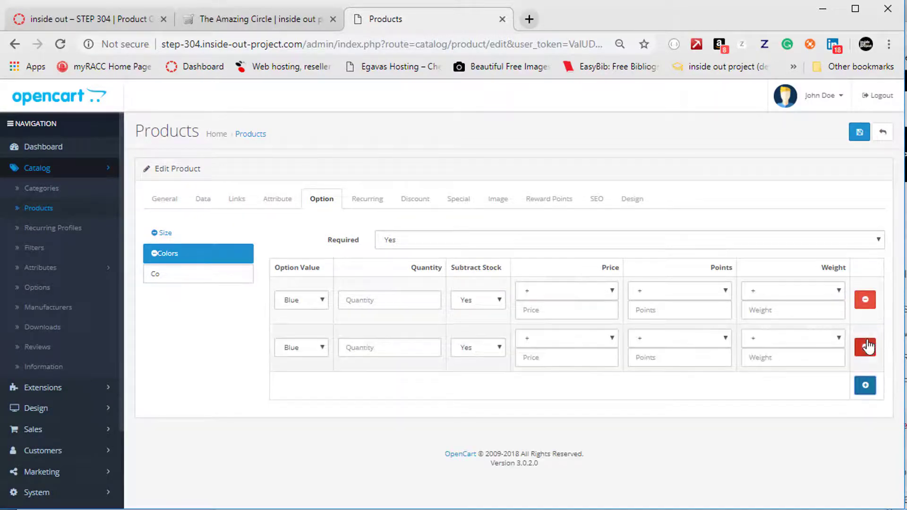
pyautogui.click(864, 386)
pyautogui.click(279, 300)
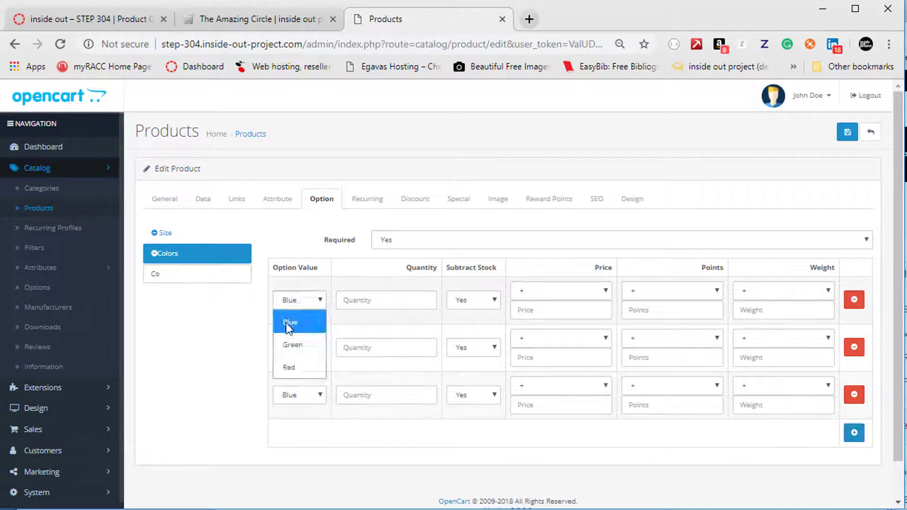
pyautogui.click(287, 368)
pyautogui.click(293, 348)
pyautogui.click(292, 392)
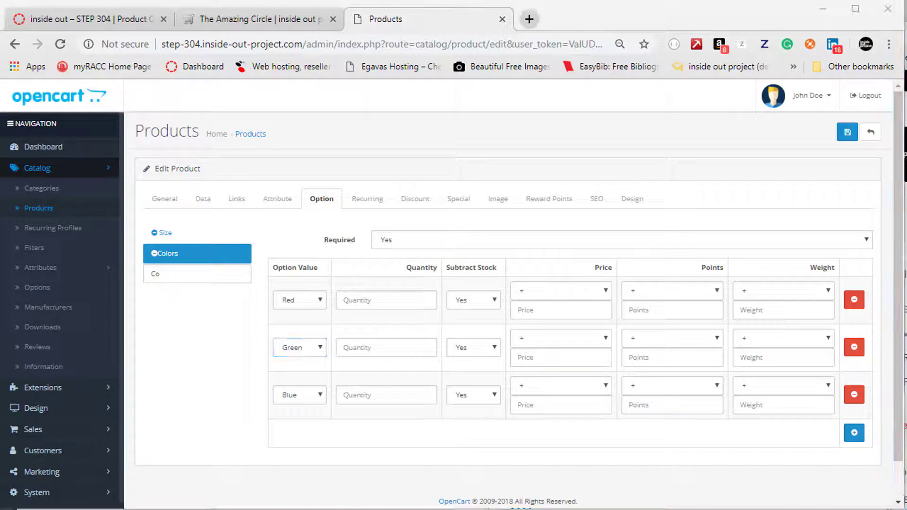
# Set the quantity to 10 for each of the Red, Green and Blue values and save the product
pyautogui.click(846, 139)
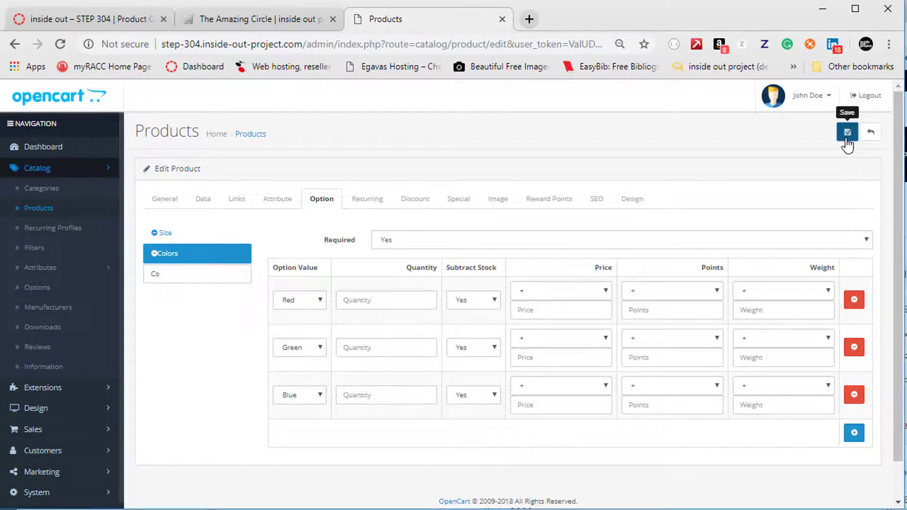
pyautogui.click(368, 300)
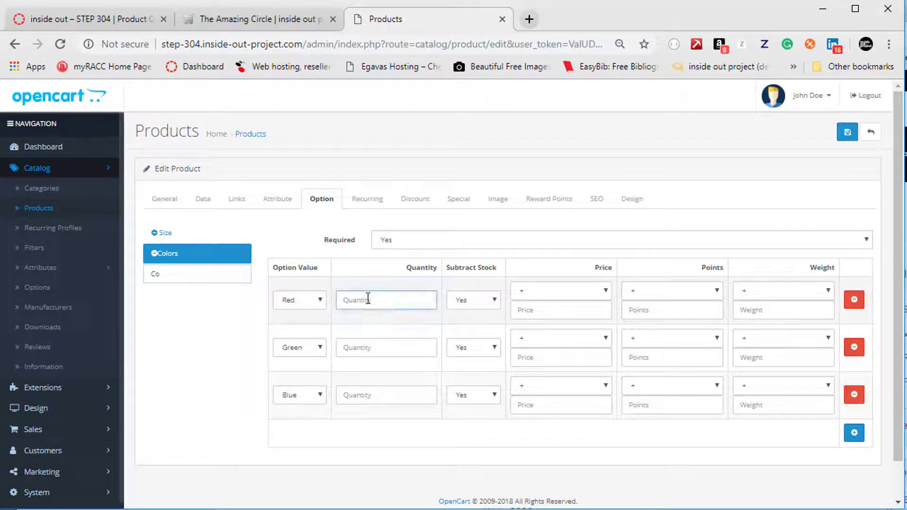
pyautogui.write('10')
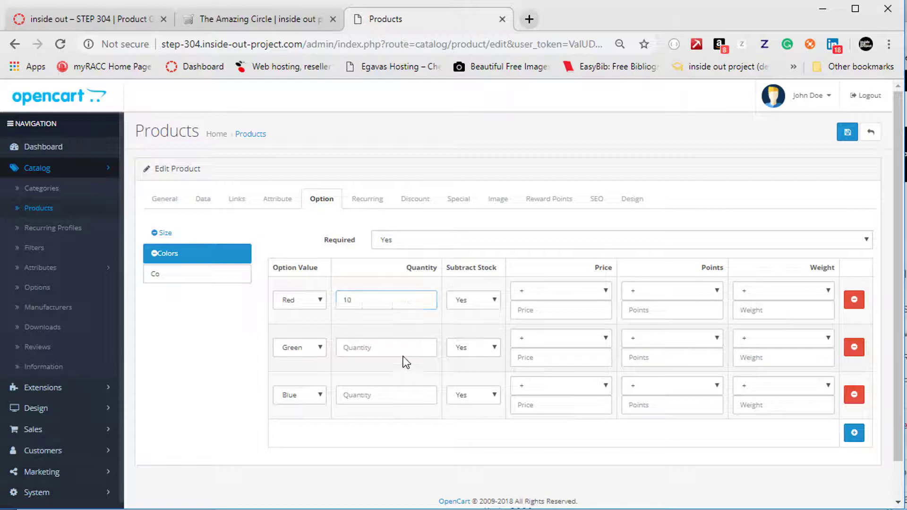
pyautogui.click(403, 348)
pyautogui.write('10')
pyautogui.click(403, 398)
pyautogui.write('10')
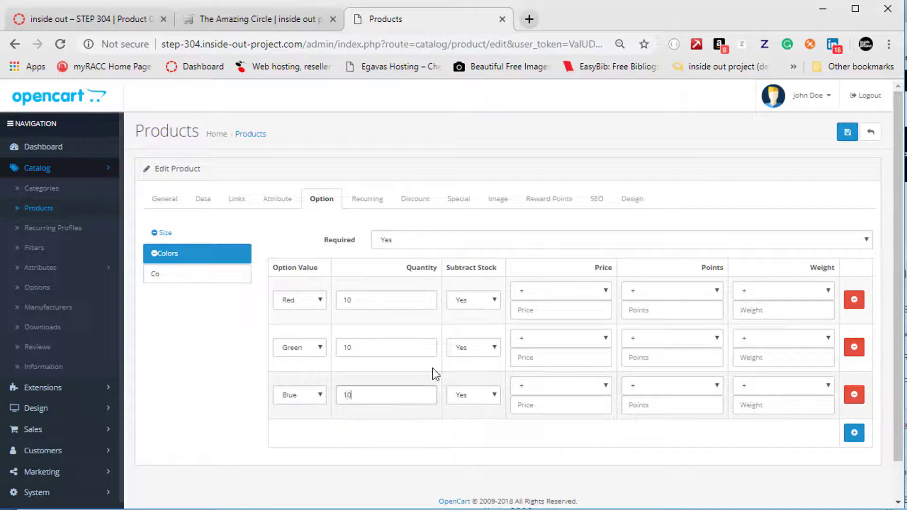
pyautogui.click(847, 132)
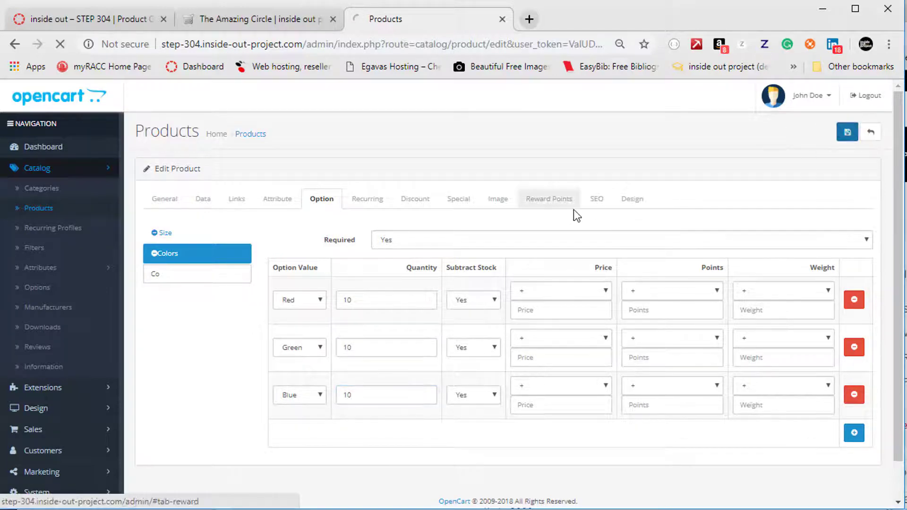
# Reopen The Amazing Circle to check its saved Colors option values, and return to the product list
pyautogui.scroll(-10, 480, 257)
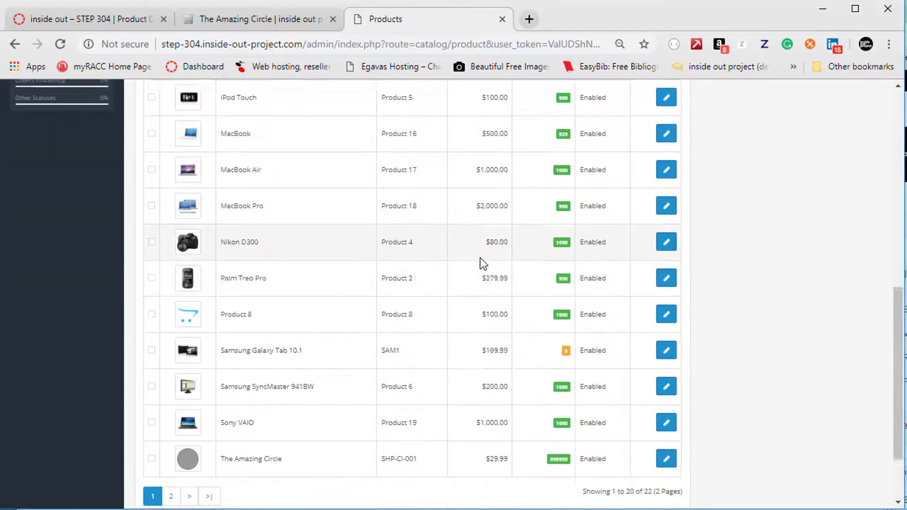
pyautogui.scroll(-2, 480, 257)
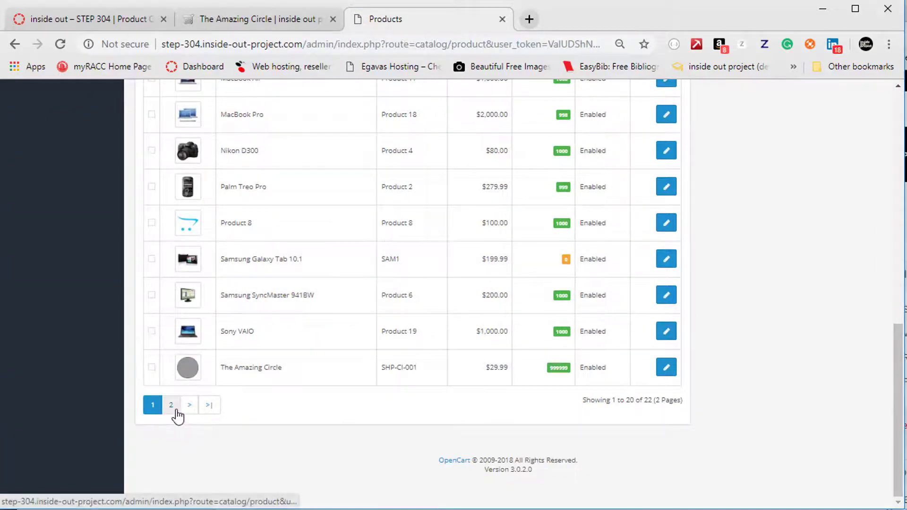
pyautogui.click(673, 372)
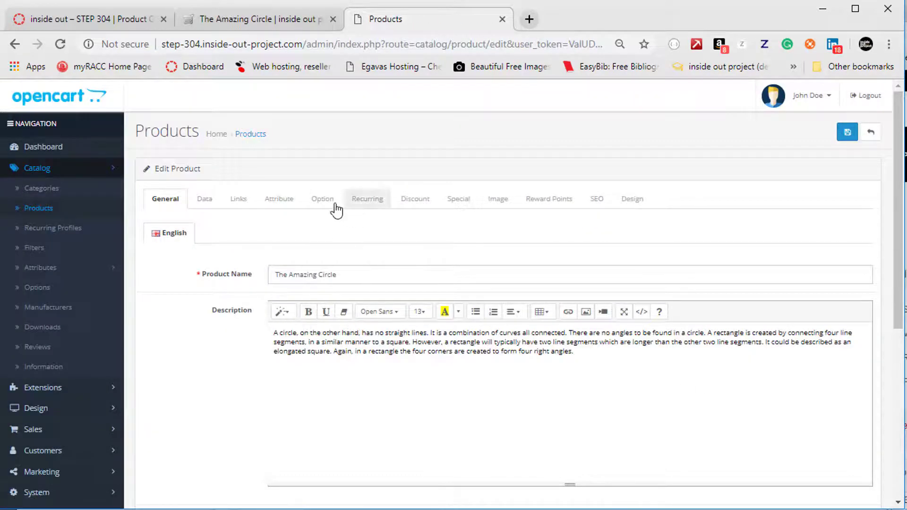
pyautogui.click(334, 208)
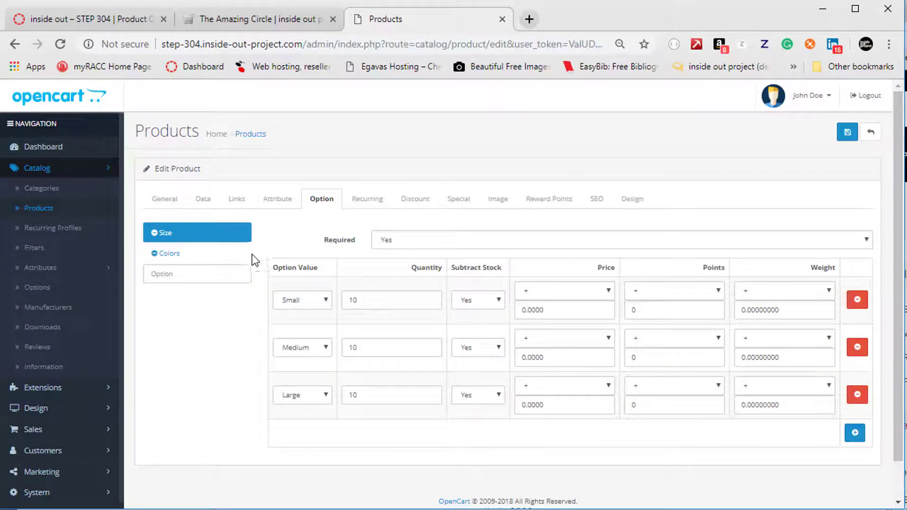
pyautogui.click(238, 255)
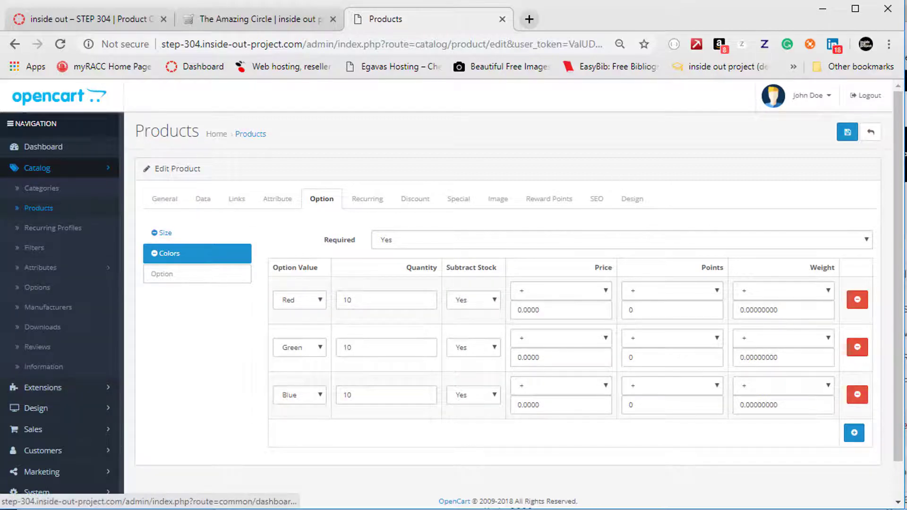
pyautogui.click(14, 45)
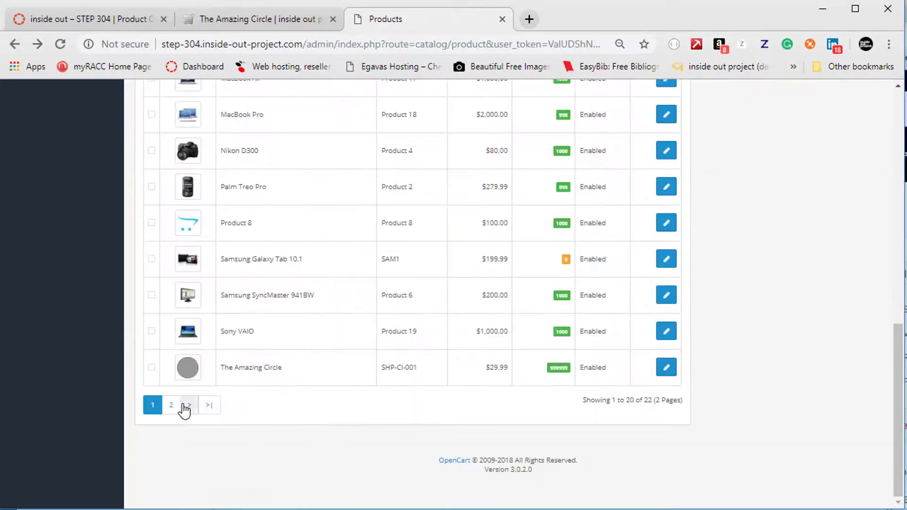
# Open The Amazing Square for editing from the second page of the product list and add the Colors option to it
pyautogui.click(173, 406)
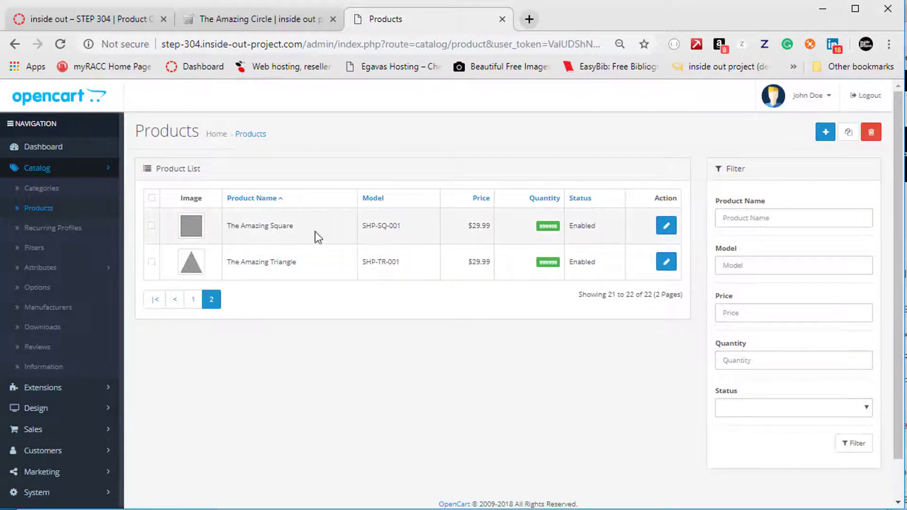
pyautogui.click(665, 226)
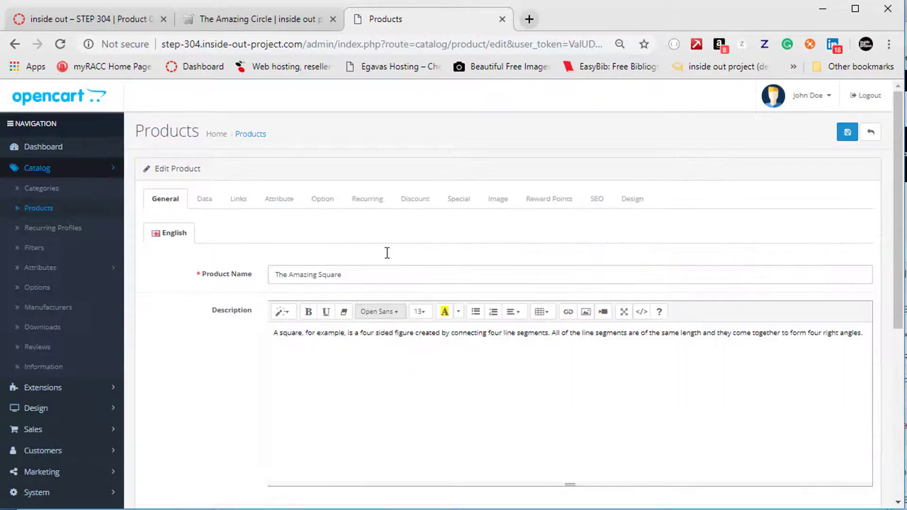
pyautogui.click(312, 208)
pyautogui.click(198, 253)
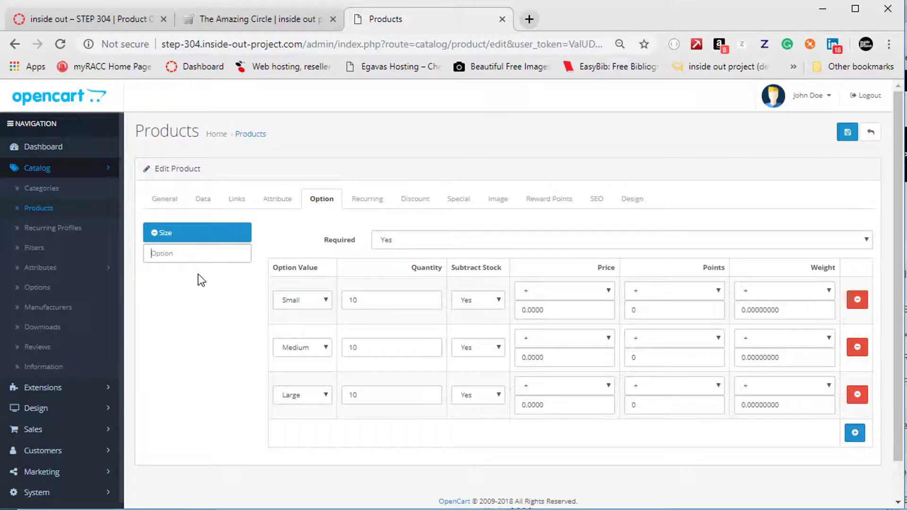
pyautogui.write('colo')
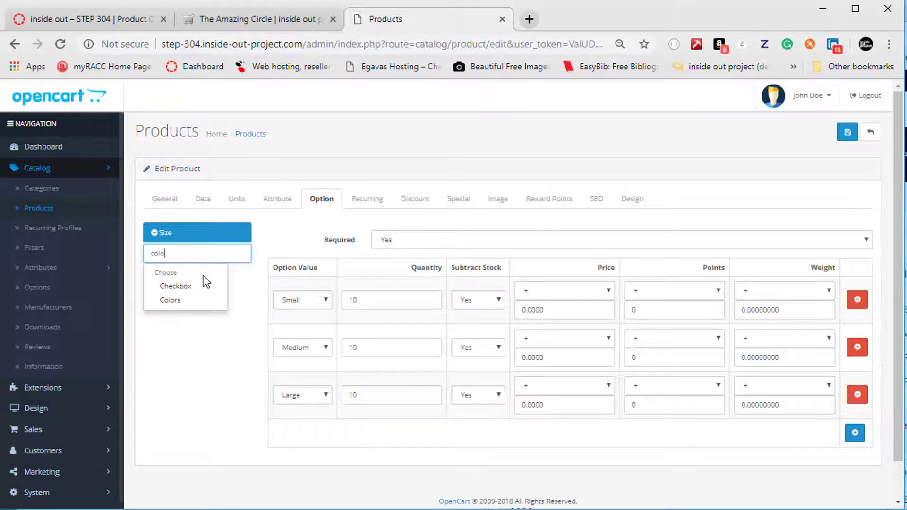
pyautogui.click(171, 286)
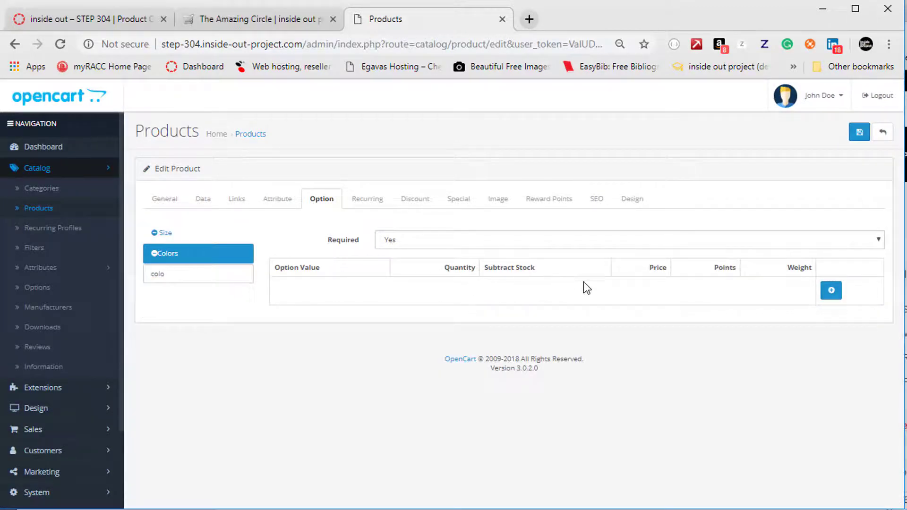
# Add three value rows to The Amazing Square's Colors option and assign them Red, Green and Blue
pyautogui.click(831, 290)
pyautogui.click(865, 338)
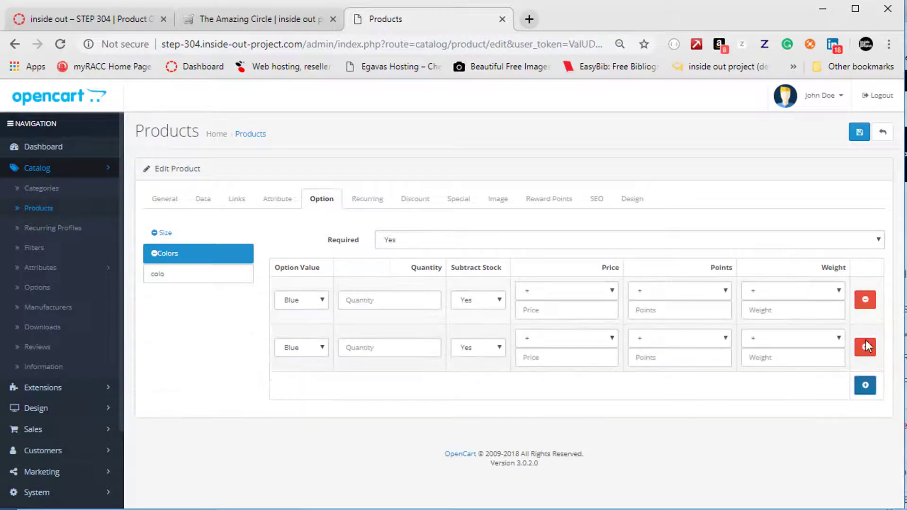
pyautogui.click(865, 383)
pyautogui.click(301, 302)
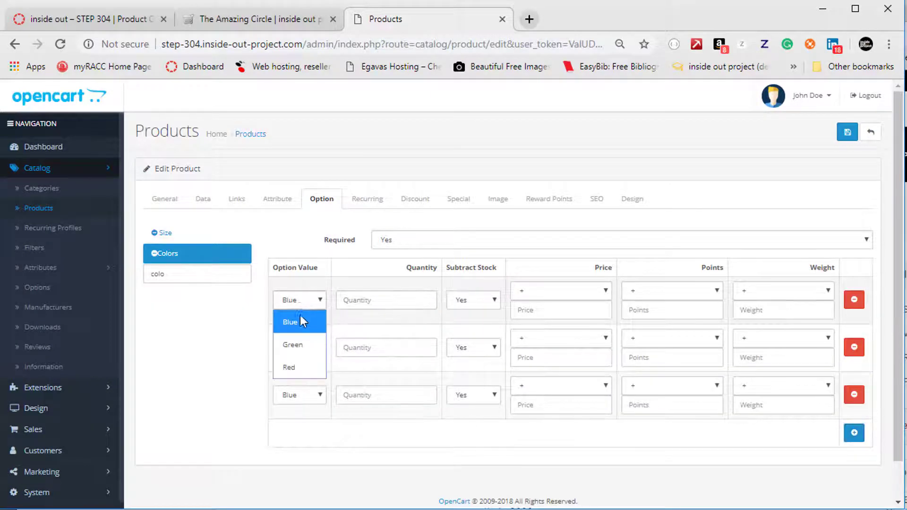
pyautogui.click(299, 366)
pyautogui.click(299, 349)
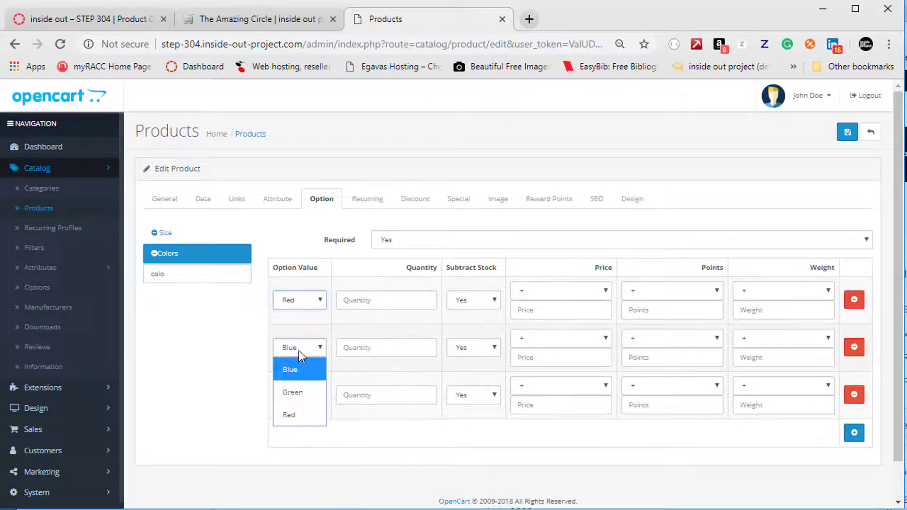
pyautogui.click(298, 393)
# Set the quantity to 10 for each of The Amazing Square's three color values and save the product
pyautogui.click(404, 299)
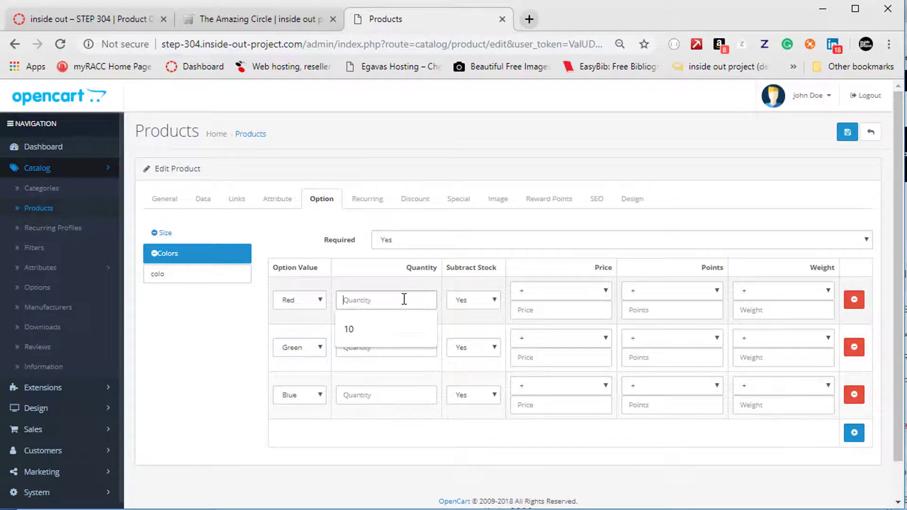
pyautogui.click(402, 330)
pyautogui.click(398, 347)
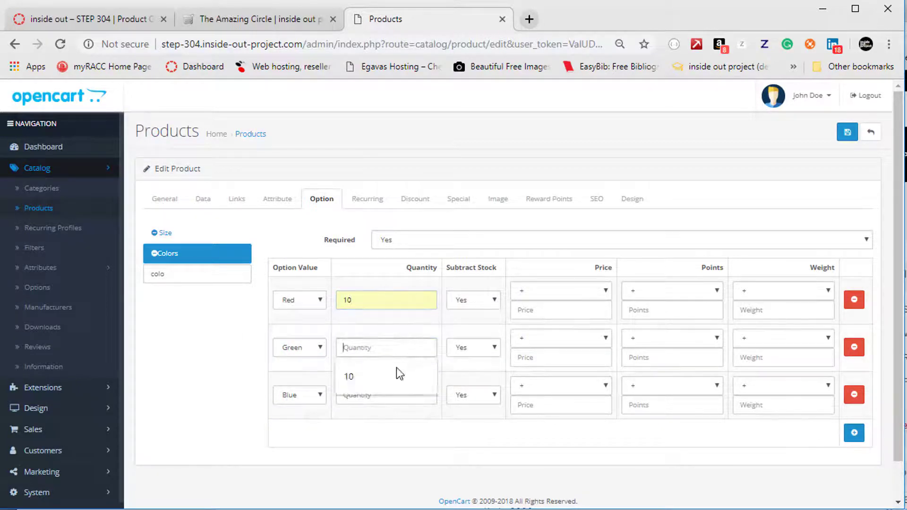
pyautogui.click(395, 376)
pyautogui.click(396, 394)
pyautogui.click(388, 426)
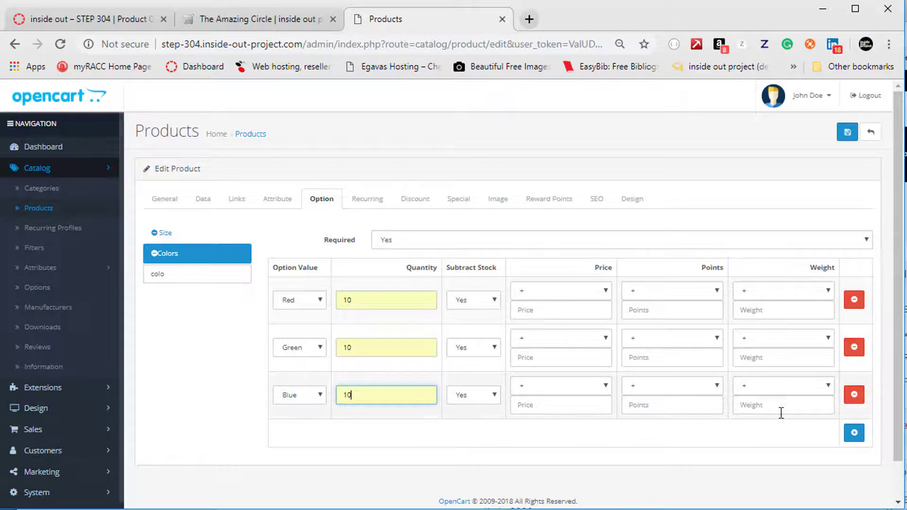
pyautogui.click(847, 132)
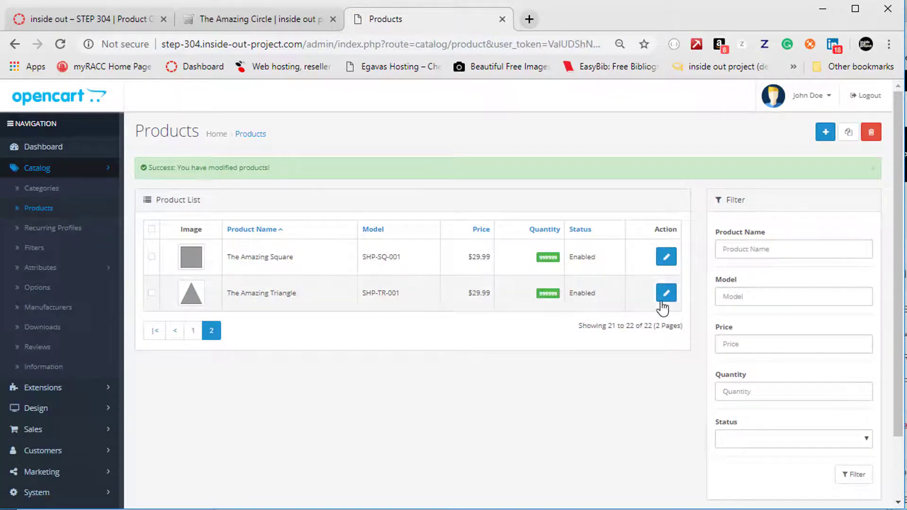
# Open The Amazing Triangle for editing and add the Colors option to it
pyautogui.click(665, 294)
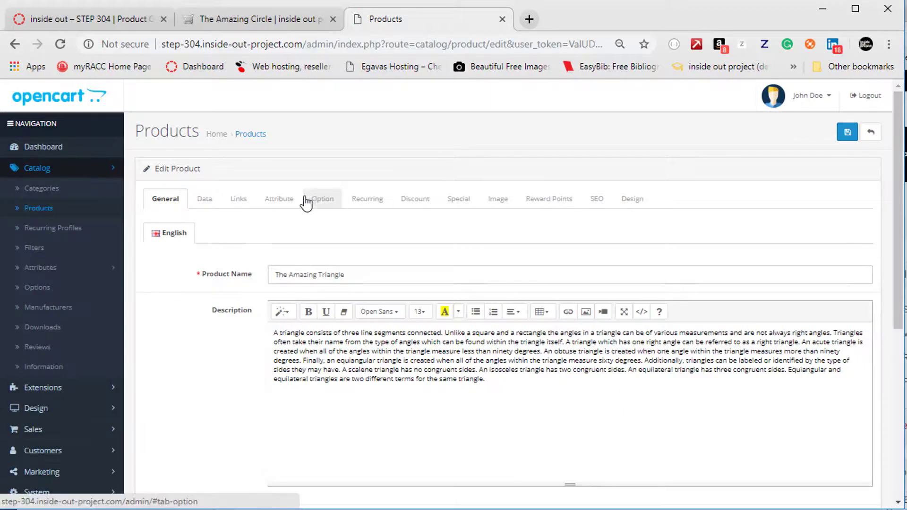
pyautogui.click(321, 199)
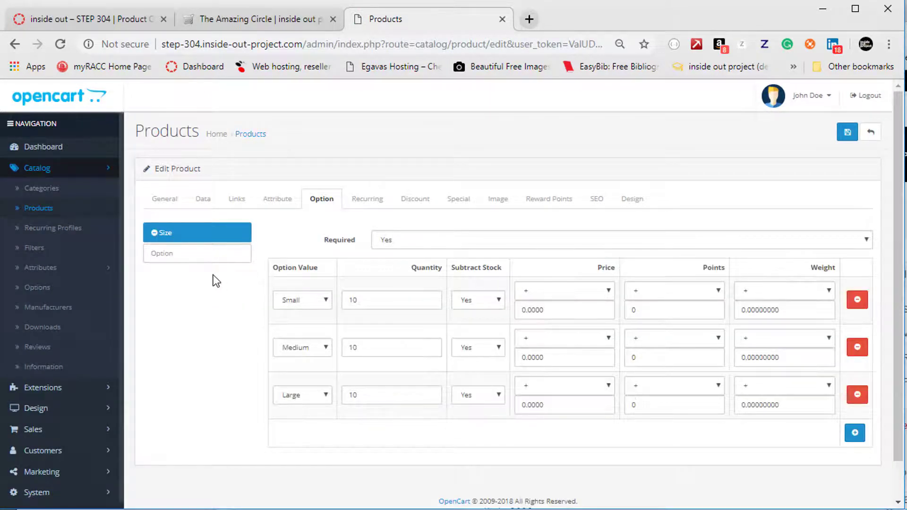
pyautogui.click(209, 255)
pyautogui.write('col')
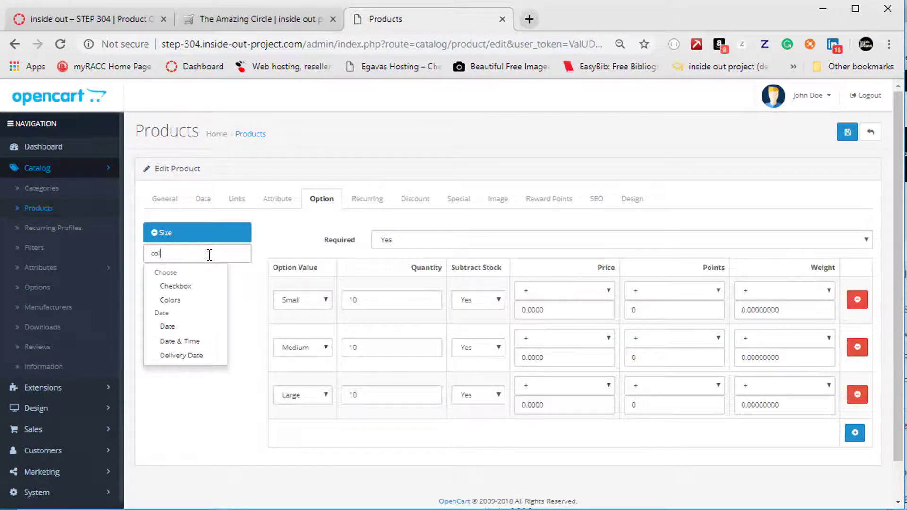
pyautogui.write('o')
pyautogui.click(201, 286)
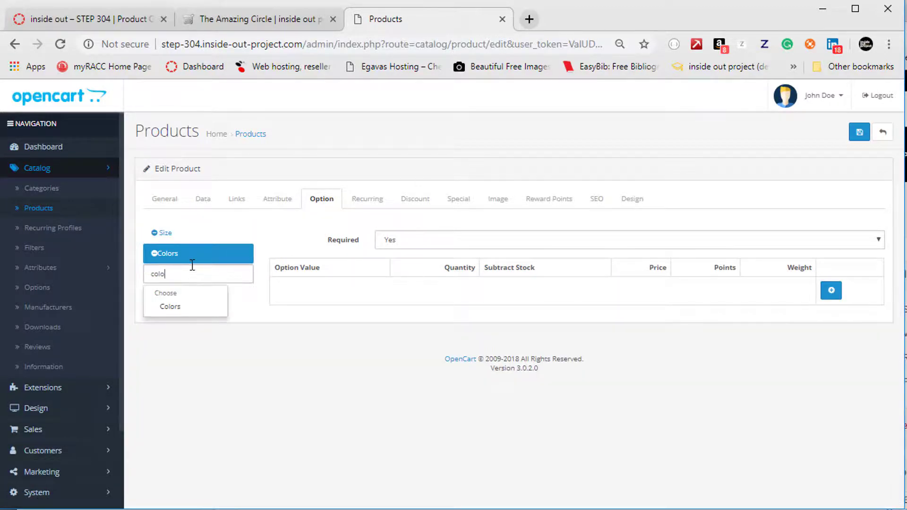
pyautogui.click(192, 260)
# Add three value rows to The Amazing Triangle's Colors option and assign them Red, Green and Blue
pyautogui.click(831, 290)
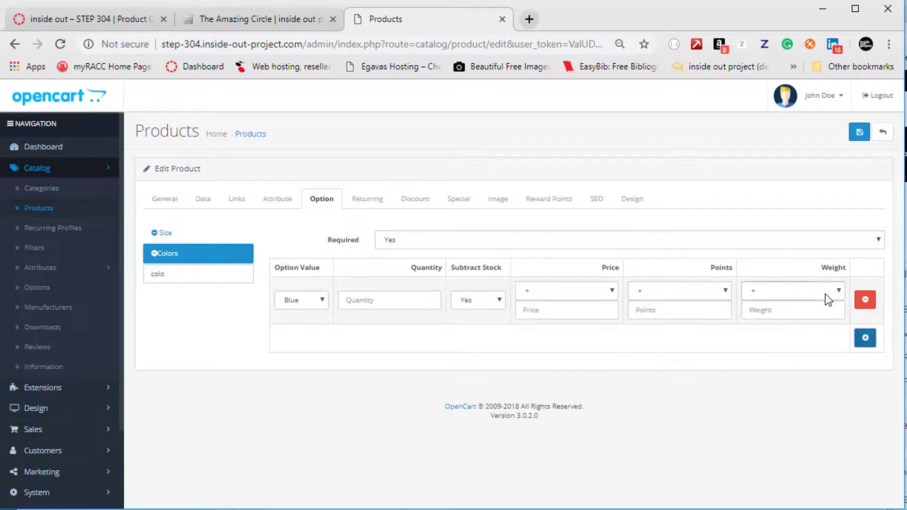
pyautogui.click(865, 338)
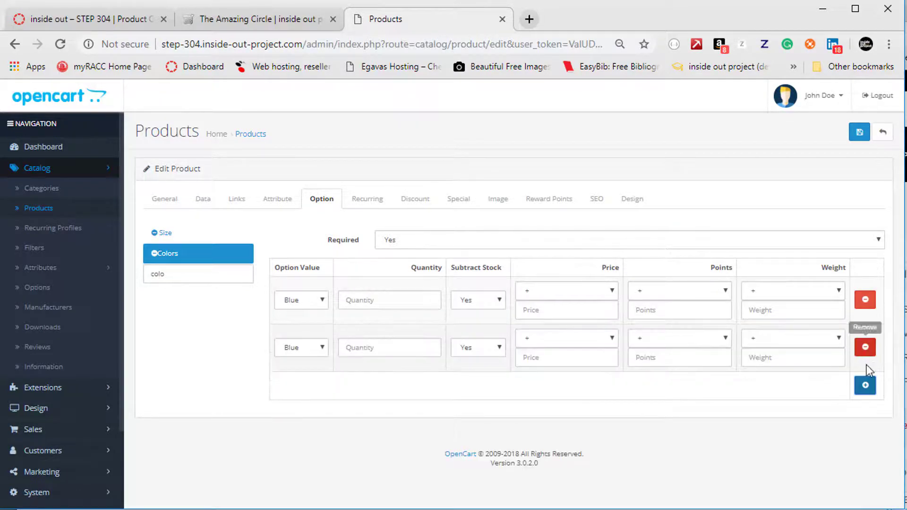
pyautogui.click(865, 385)
pyautogui.click(317, 305)
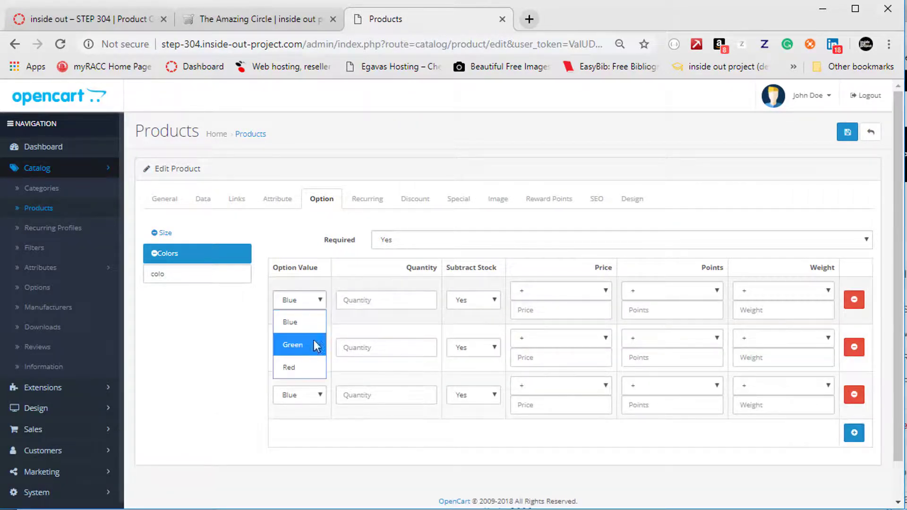
pyautogui.click(308, 369)
pyautogui.click(310, 352)
pyautogui.click(307, 391)
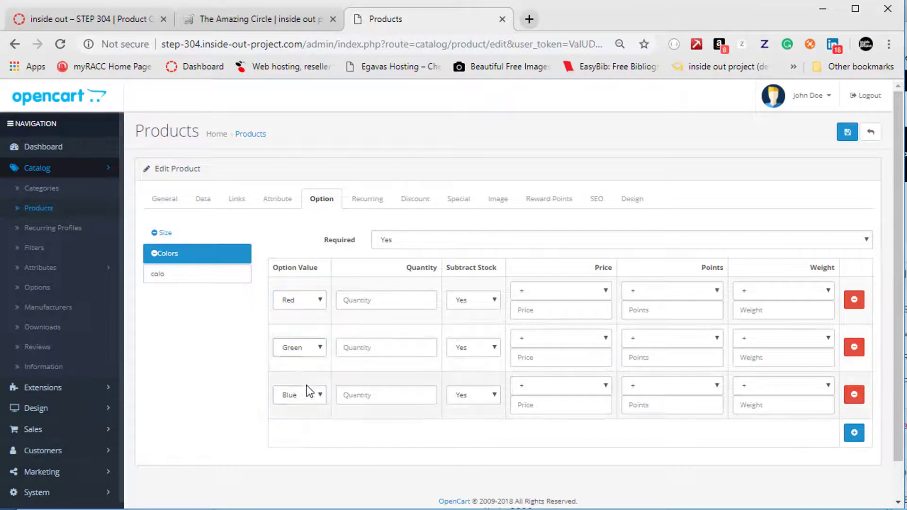
# Set the quantity to 10 for each of The Amazing Triangle's three color values and save the product
pyautogui.click(394, 333)
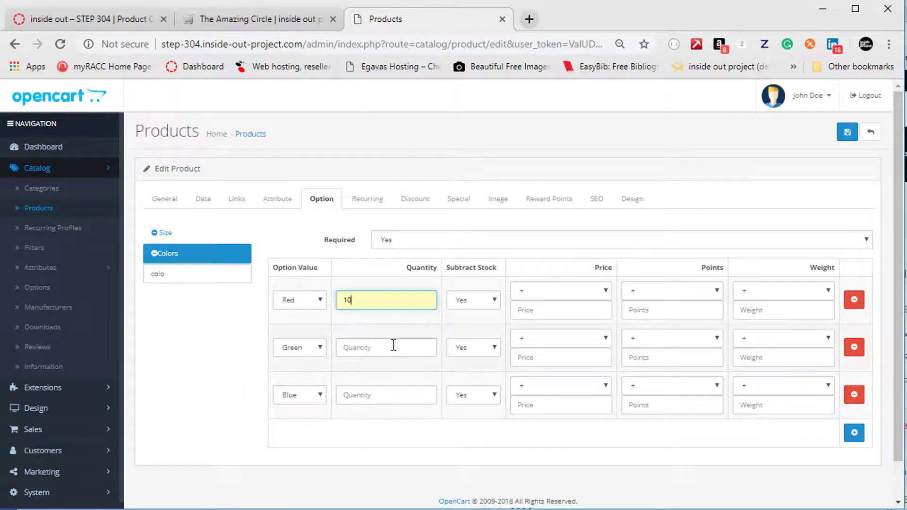
pyautogui.click(391, 345)
pyautogui.click(386, 375)
pyautogui.click(386, 388)
pyautogui.click(366, 425)
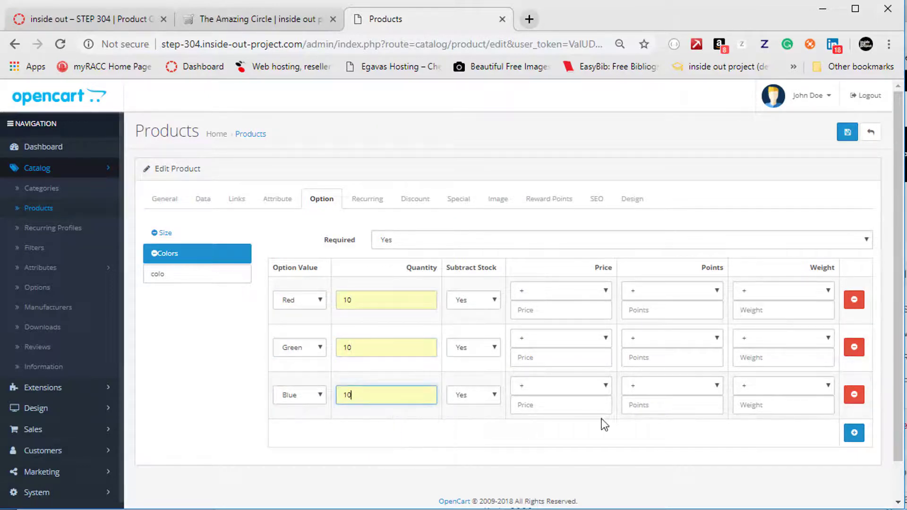
pyautogui.click(848, 132)
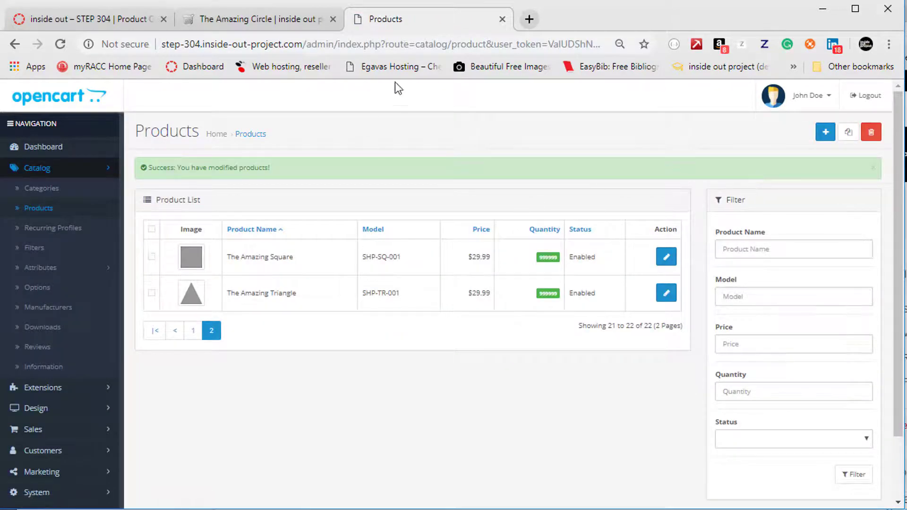
# Reload The Amazing Circle's storefront page and add the circle to the cart with color Blue and size Medium
pyautogui.click(276, 28)
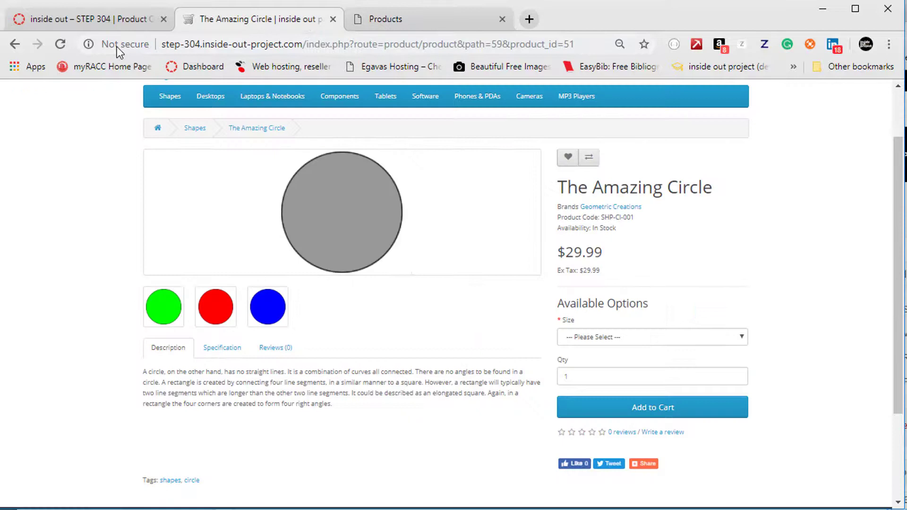
pyautogui.click(63, 48)
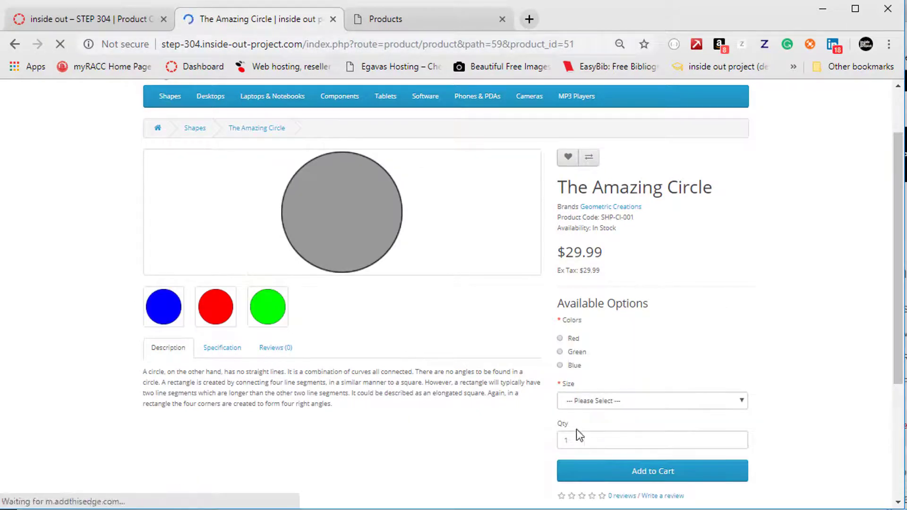
pyautogui.click(574, 367)
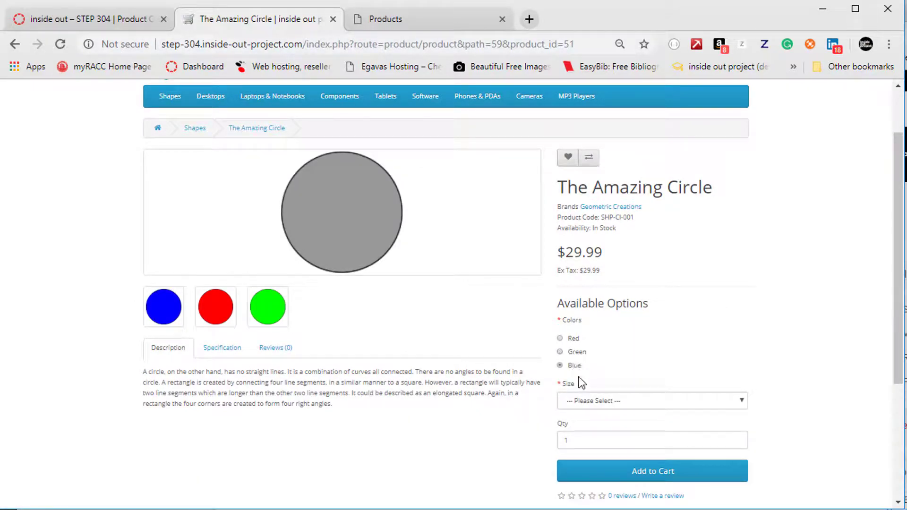
pyautogui.click(586, 402)
pyautogui.click(616, 465)
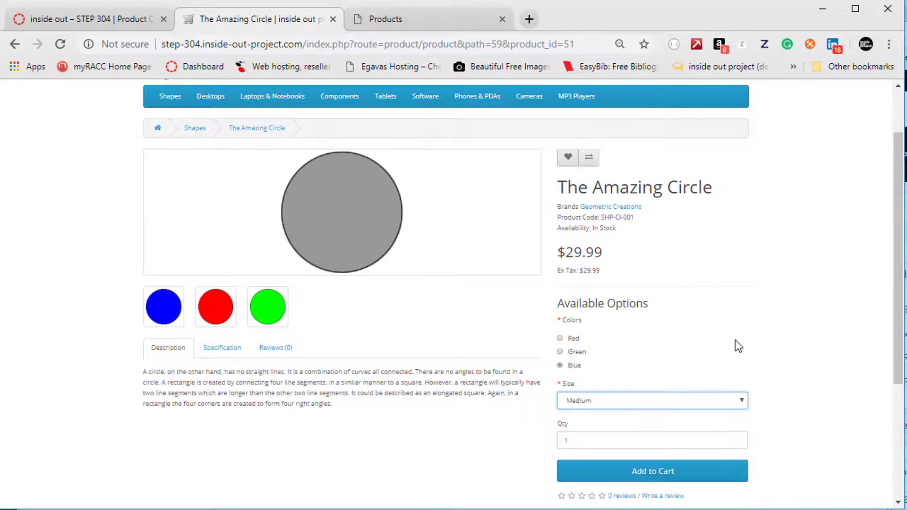
pyautogui.scroll(-3, 736, 336)
pyautogui.click(694, 336)
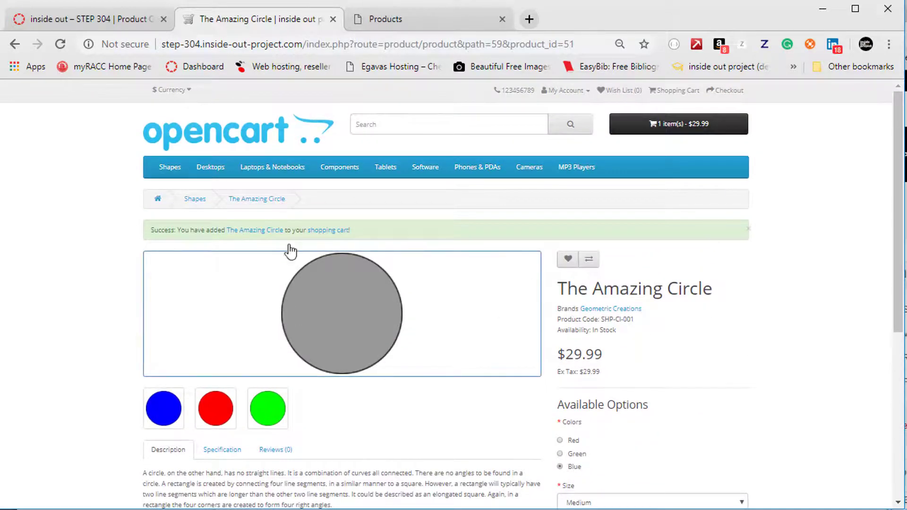
# Open The Amazing Square from the storefront's Shapes category and add it to the cart with color Red and size Large
pyautogui.click(190, 200)
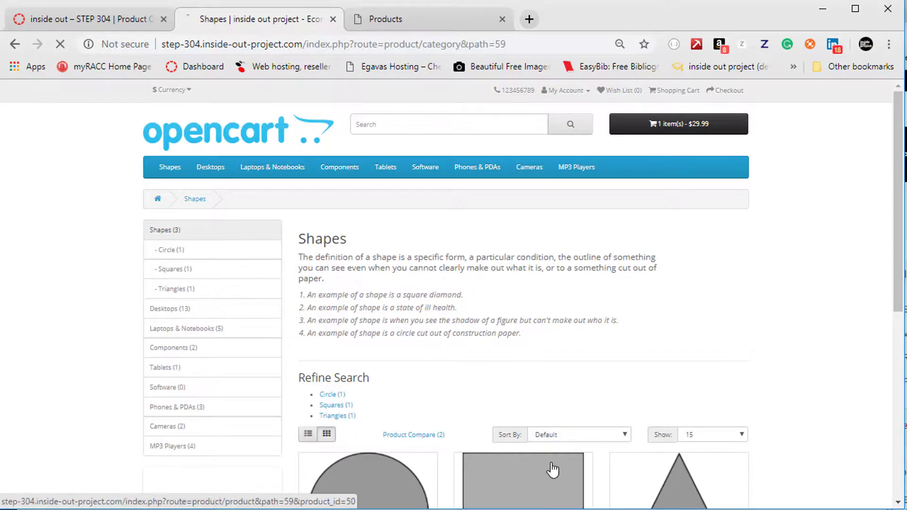
pyautogui.click(551, 469)
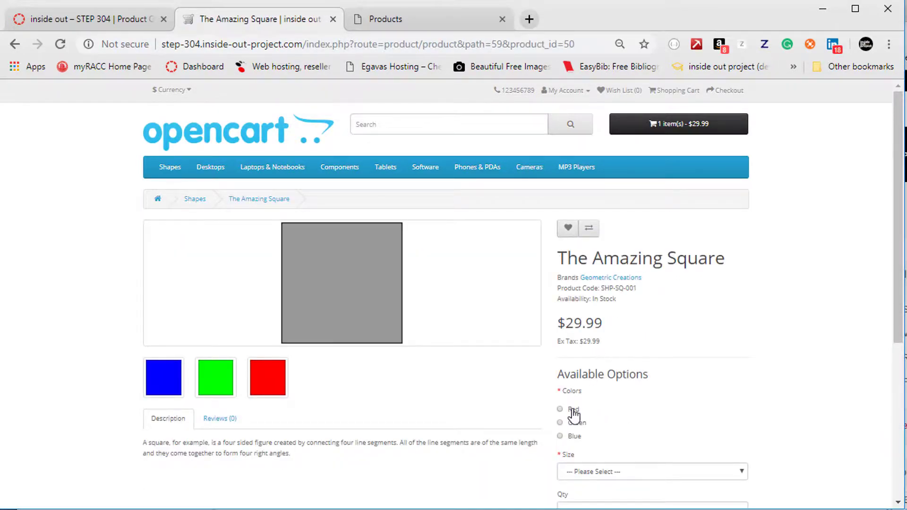
pyautogui.scroll(-3, 567, 423)
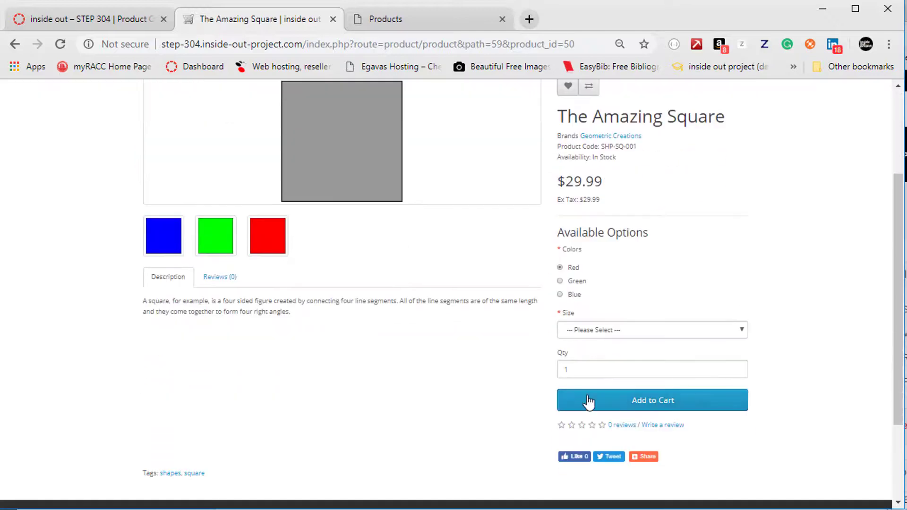
pyautogui.click(612, 330)
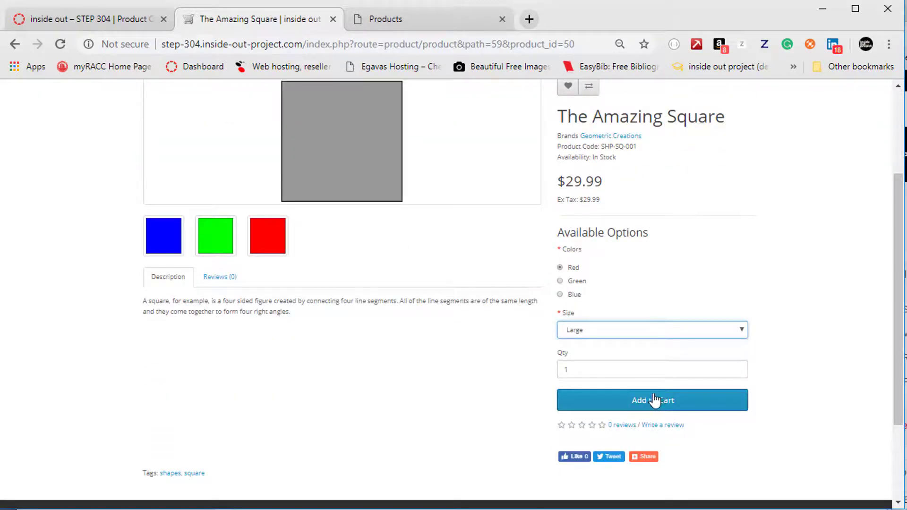
pyautogui.click(654, 400)
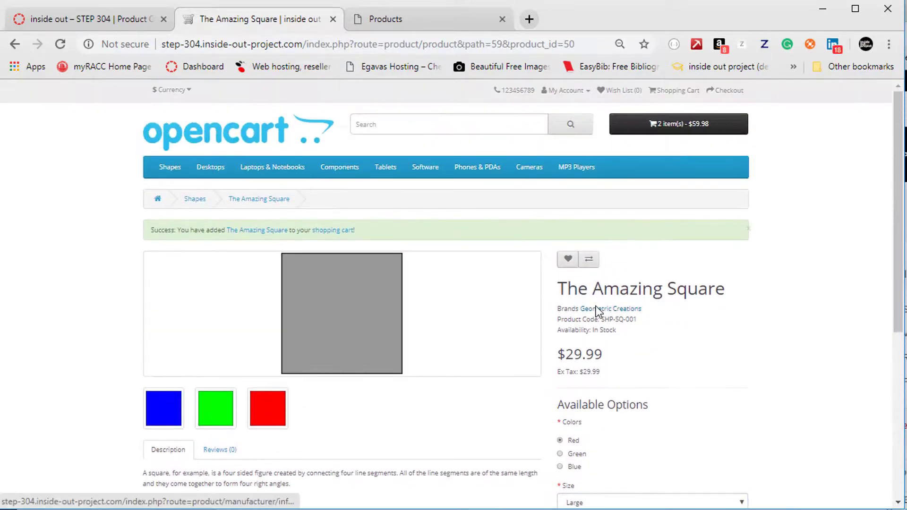
# Return to the Shapes category and check the cart summary for each item's chosen color and size
pyautogui.click(198, 201)
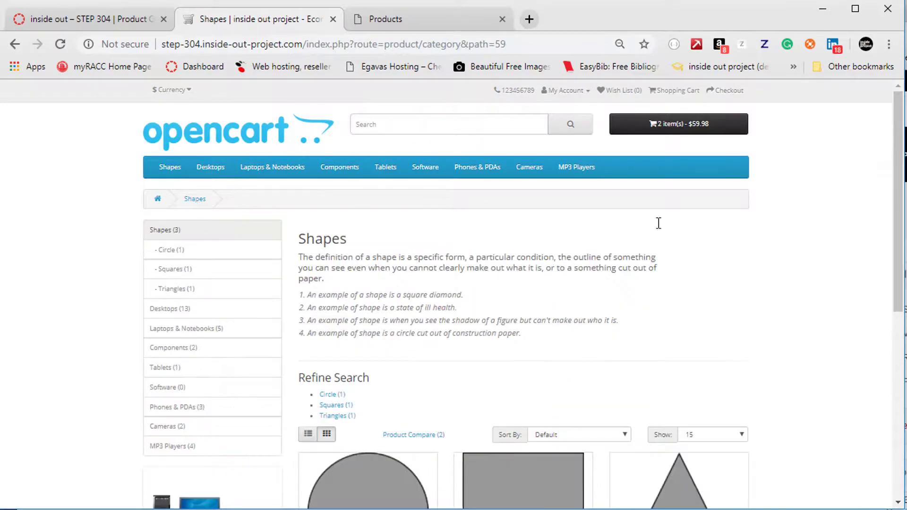
pyautogui.click(675, 124)
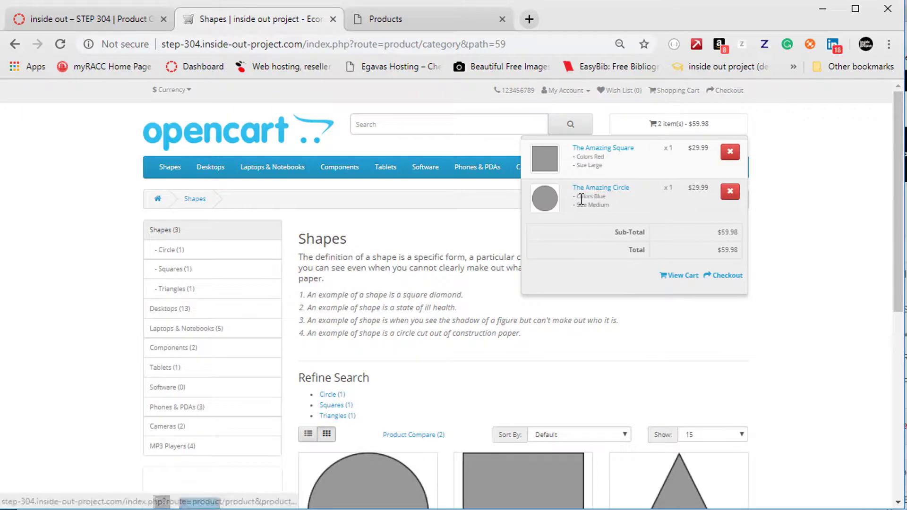
# Open The Amazing Triangle from the storefront's Shapes category and add it to the cart with color Blue and size Small
pyautogui.scroll(-3, 492, 339)
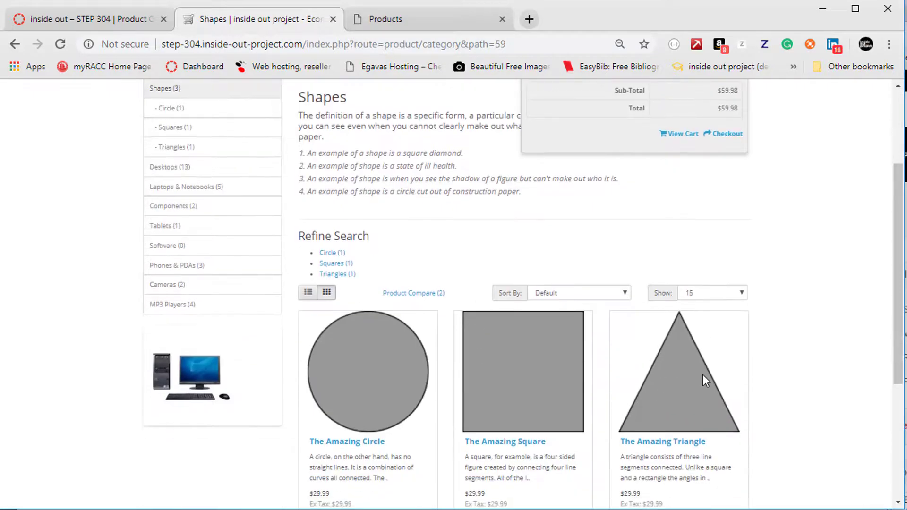
pyautogui.click(663, 407)
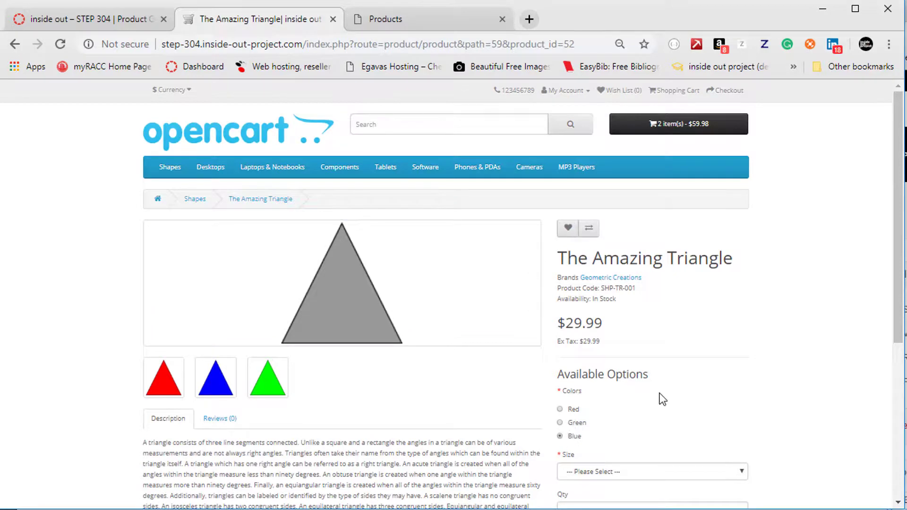
pyautogui.scroll(-3, 660, 393)
pyautogui.click(639, 330)
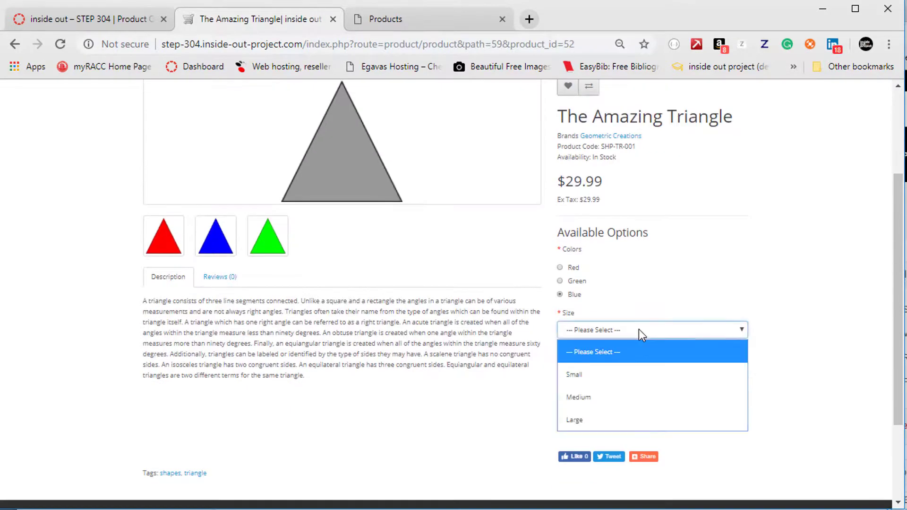
pyautogui.click(623, 377)
pyautogui.click(621, 397)
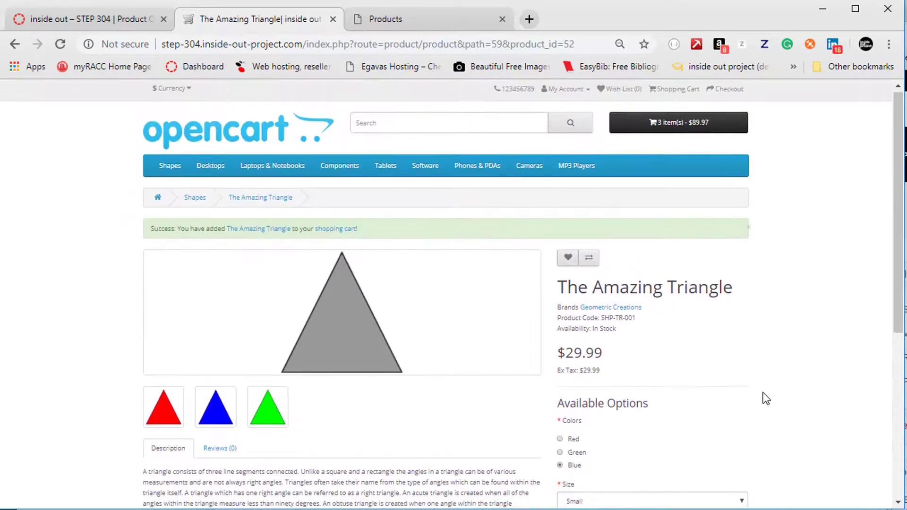
# Open the full shopping cart page and review the color and size listed for each of the Amazing shapes
pyautogui.click(685, 120)
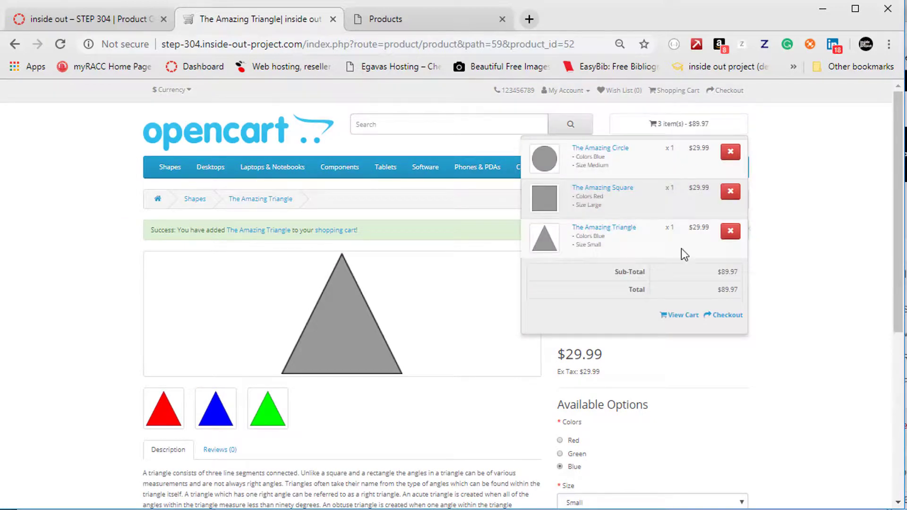
pyautogui.click(680, 313)
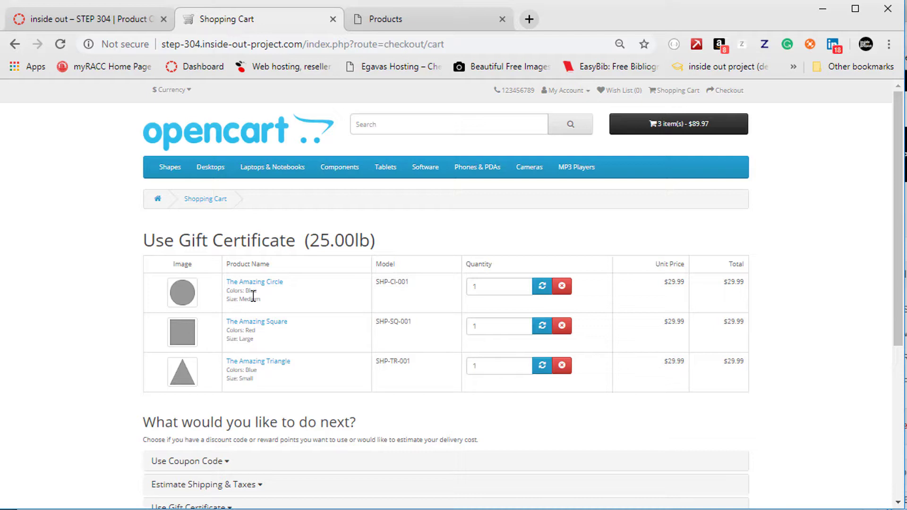
pyautogui.scroll(3, 254, 298)
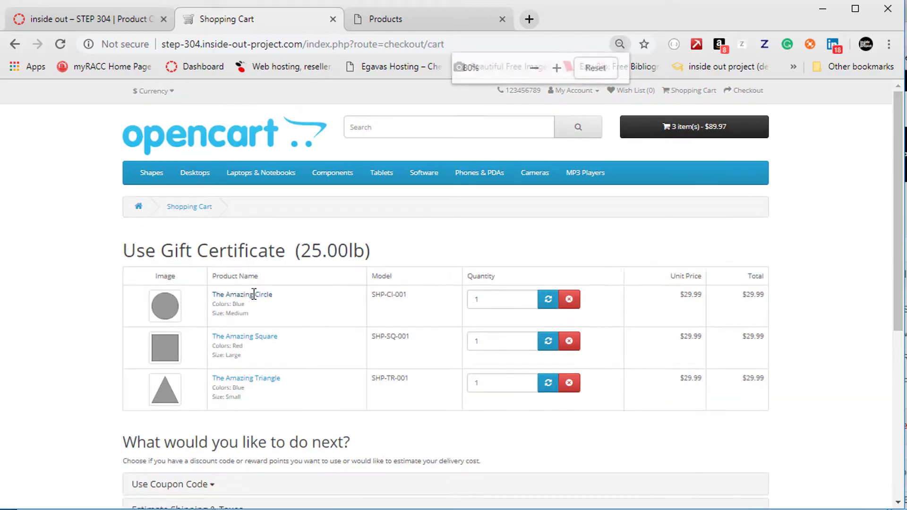
pyautogui.scroll(-1, 257, 311)
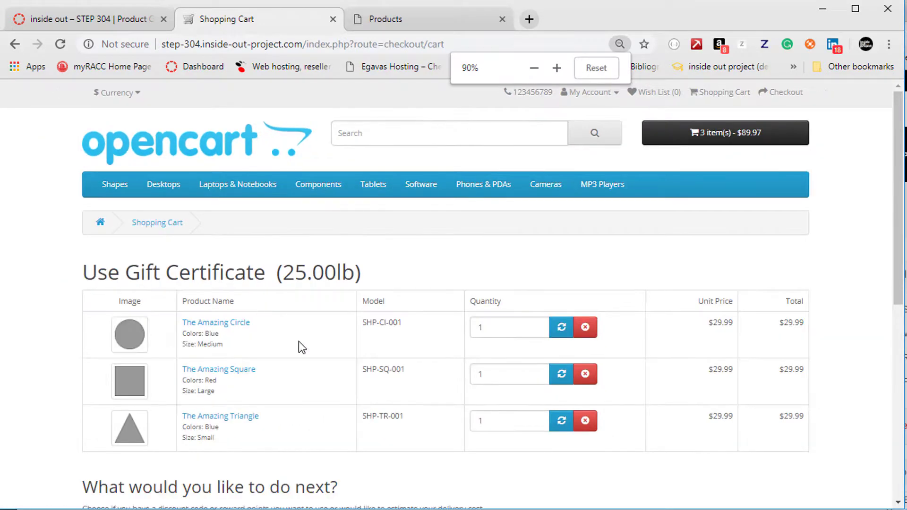
pyautogui.scroll(-3, 299, 344)
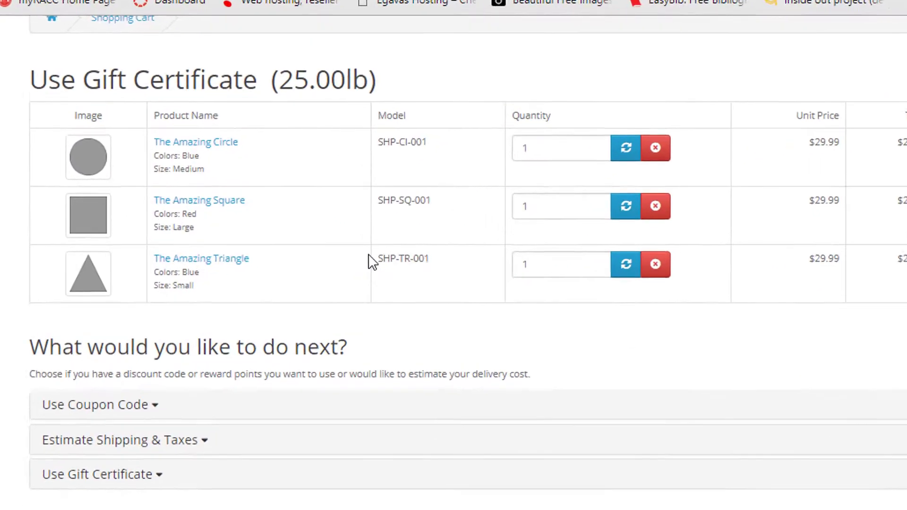
pyautogui.scroll(2, 290, 262)
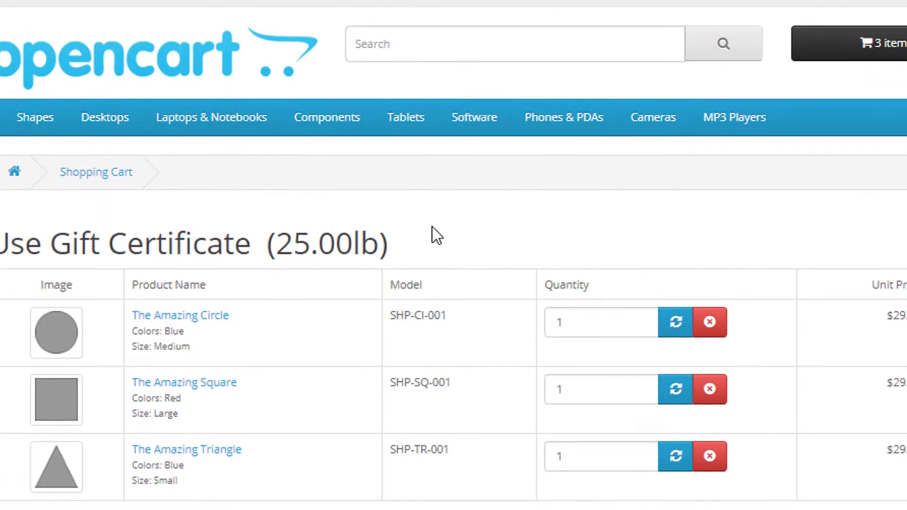